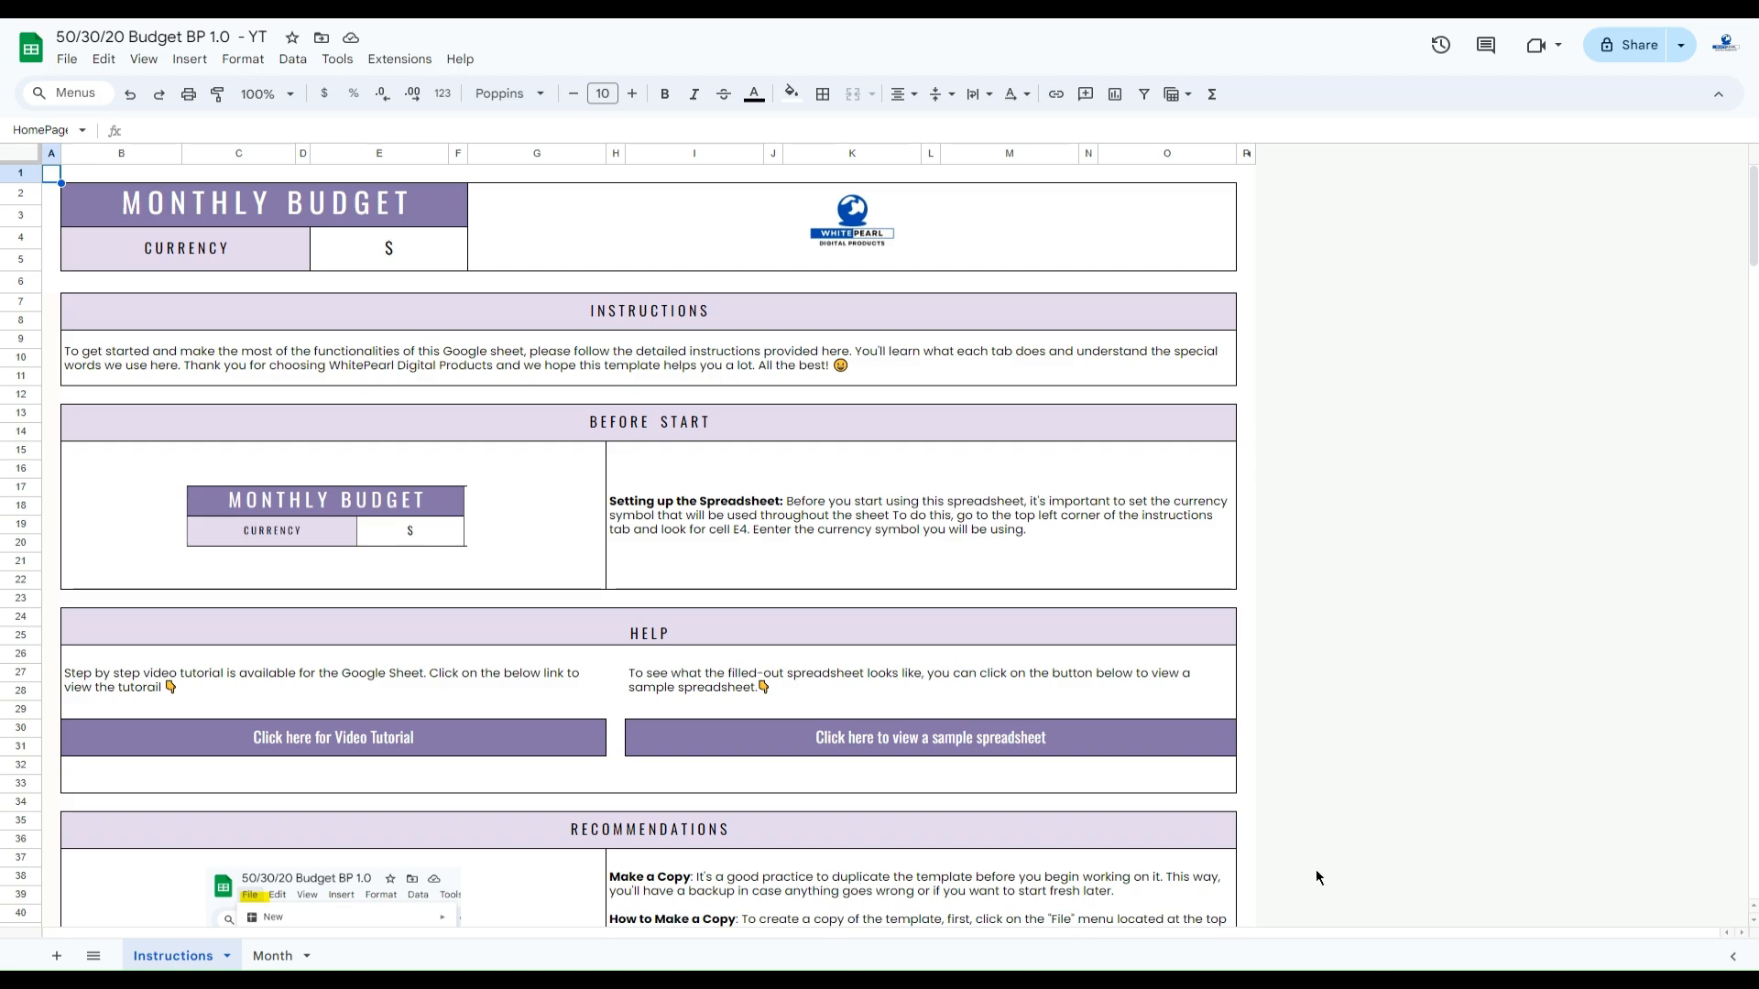
left_click_drag(1751, 261, 1720, 196)
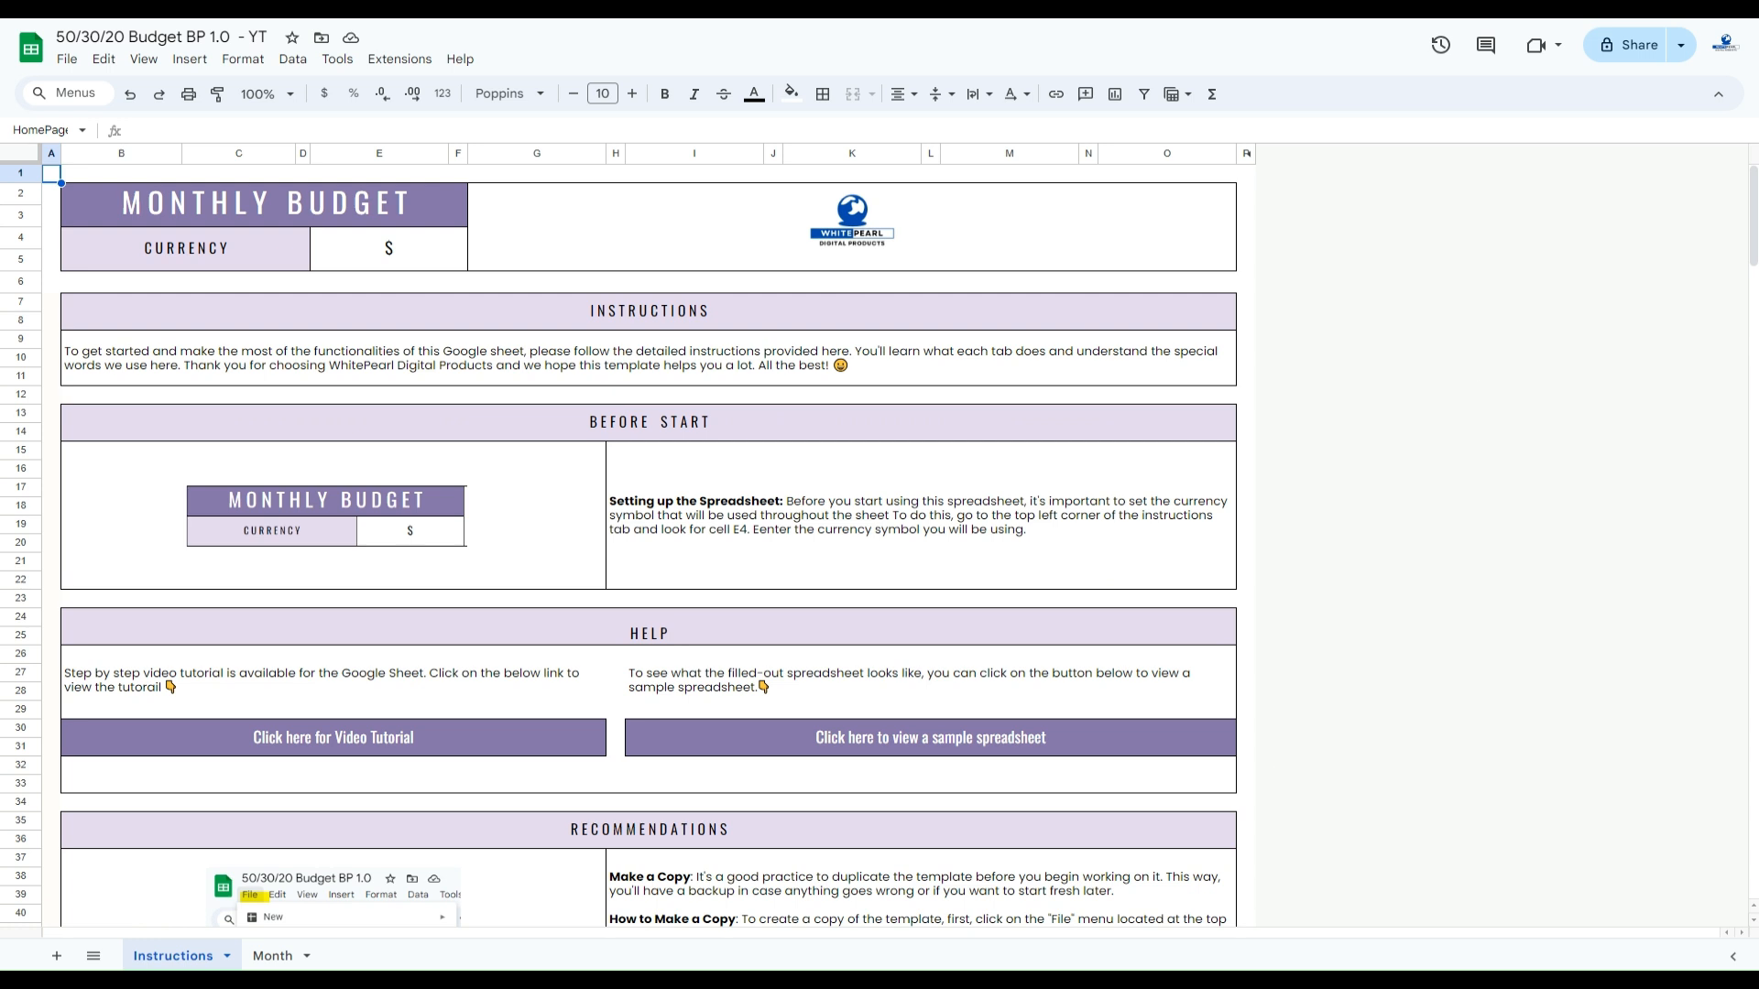
left_click(272, 958)
mouse_move(1751, 198)
left_mouse_down()
mouse_move(1751, 273)
mouse_move(1756, 176)
left_mouse_up()
Make a copy of the spreadsheet named "50/30/20 Budget BP 1.0 Empty", close the copy and return to the full-screen original.
left_click(68, 60)
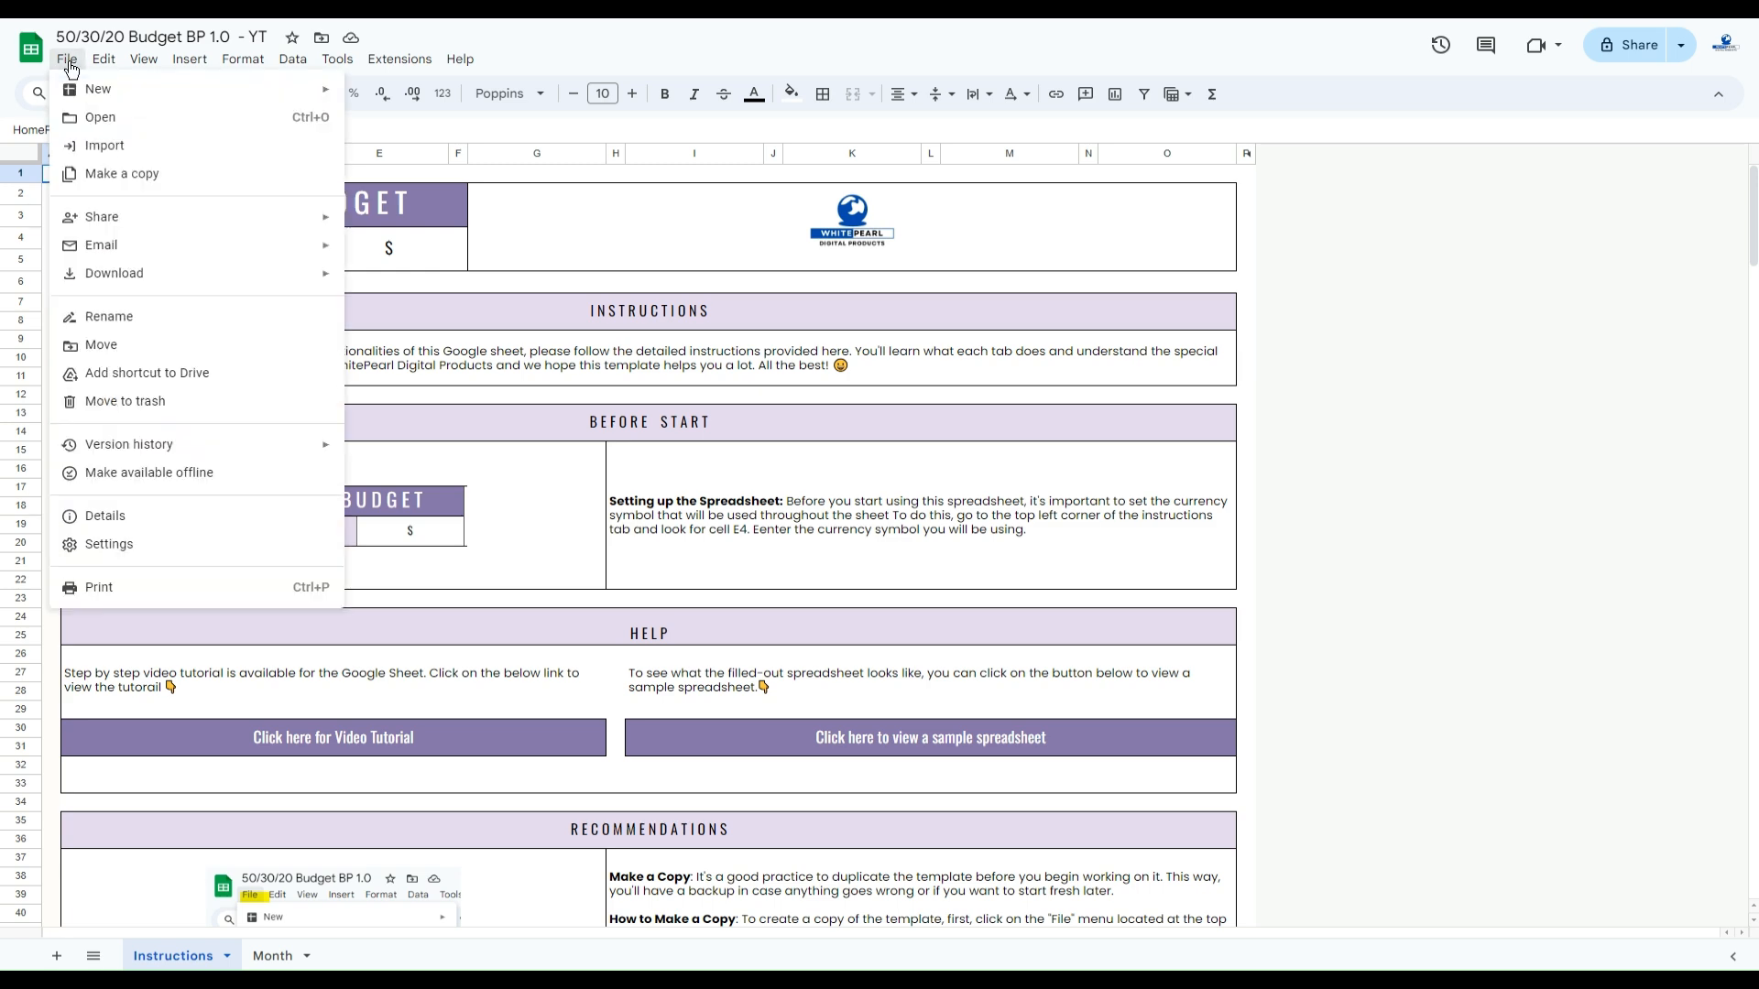
left_click(95, 176)
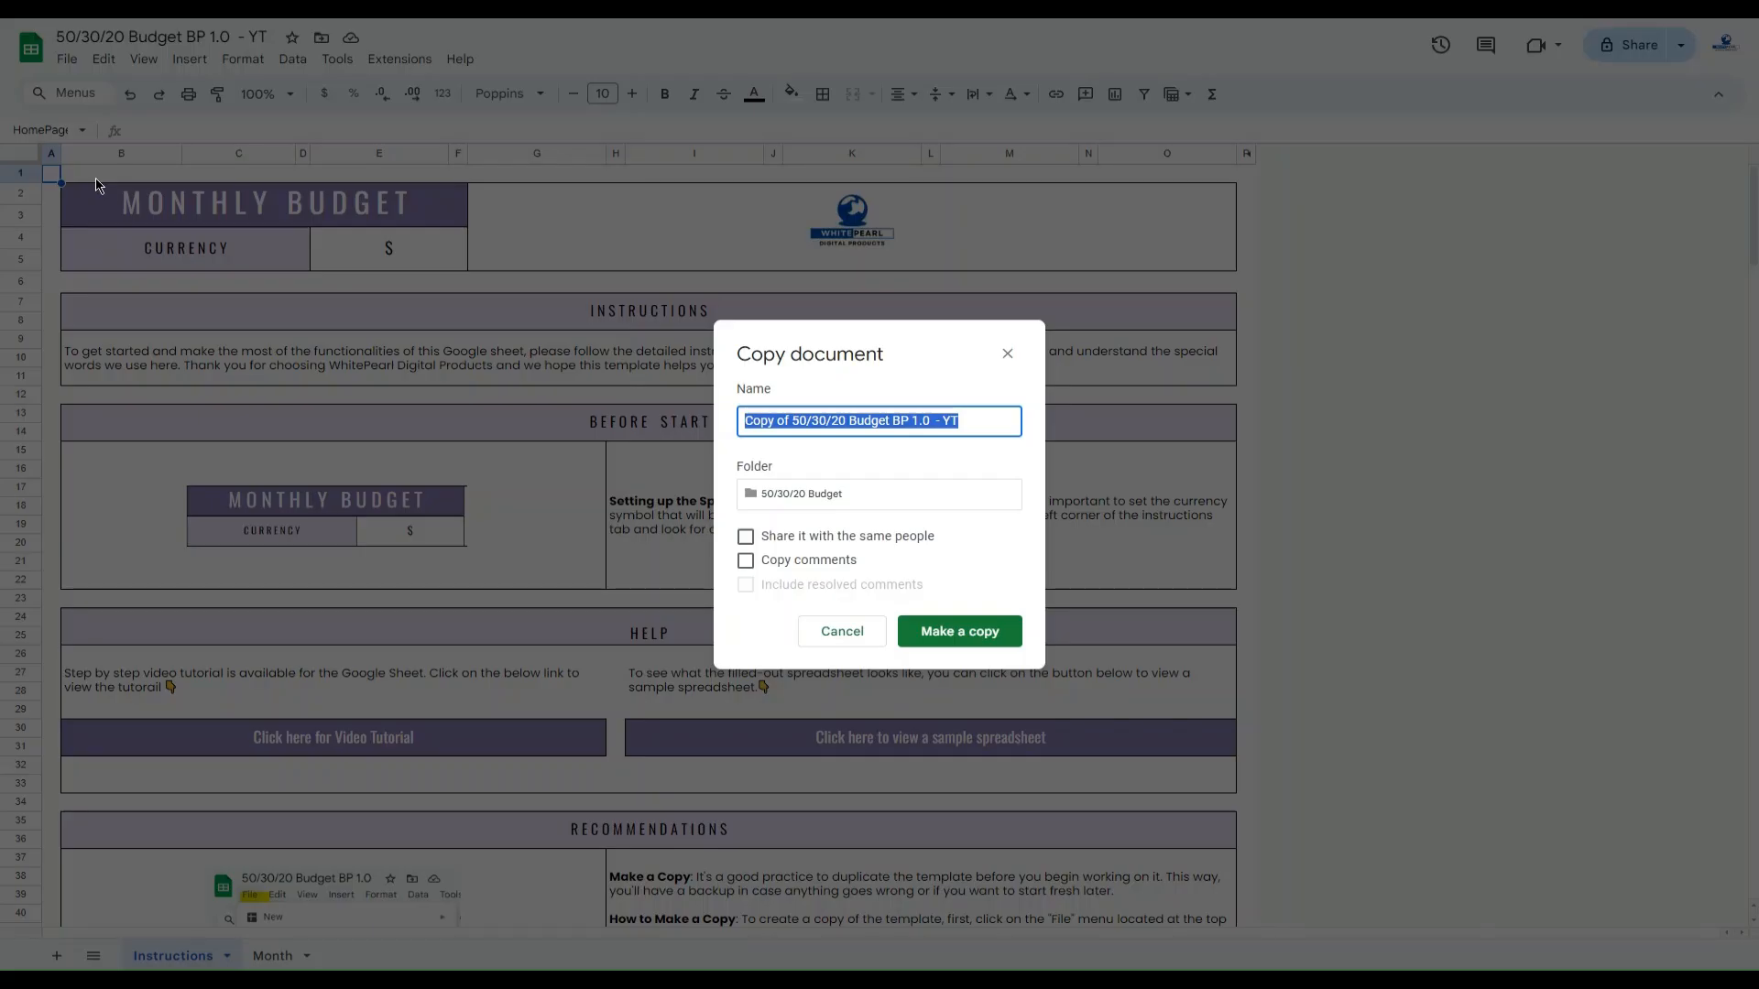
left_click(790, 418)
key("shift+Home")
key("Delete")
key("Delete")
key("BackSpace")
key("BackSpace")
key("BackSpace")
key("BackSpace")
key("BackSpace")
type("Empty")
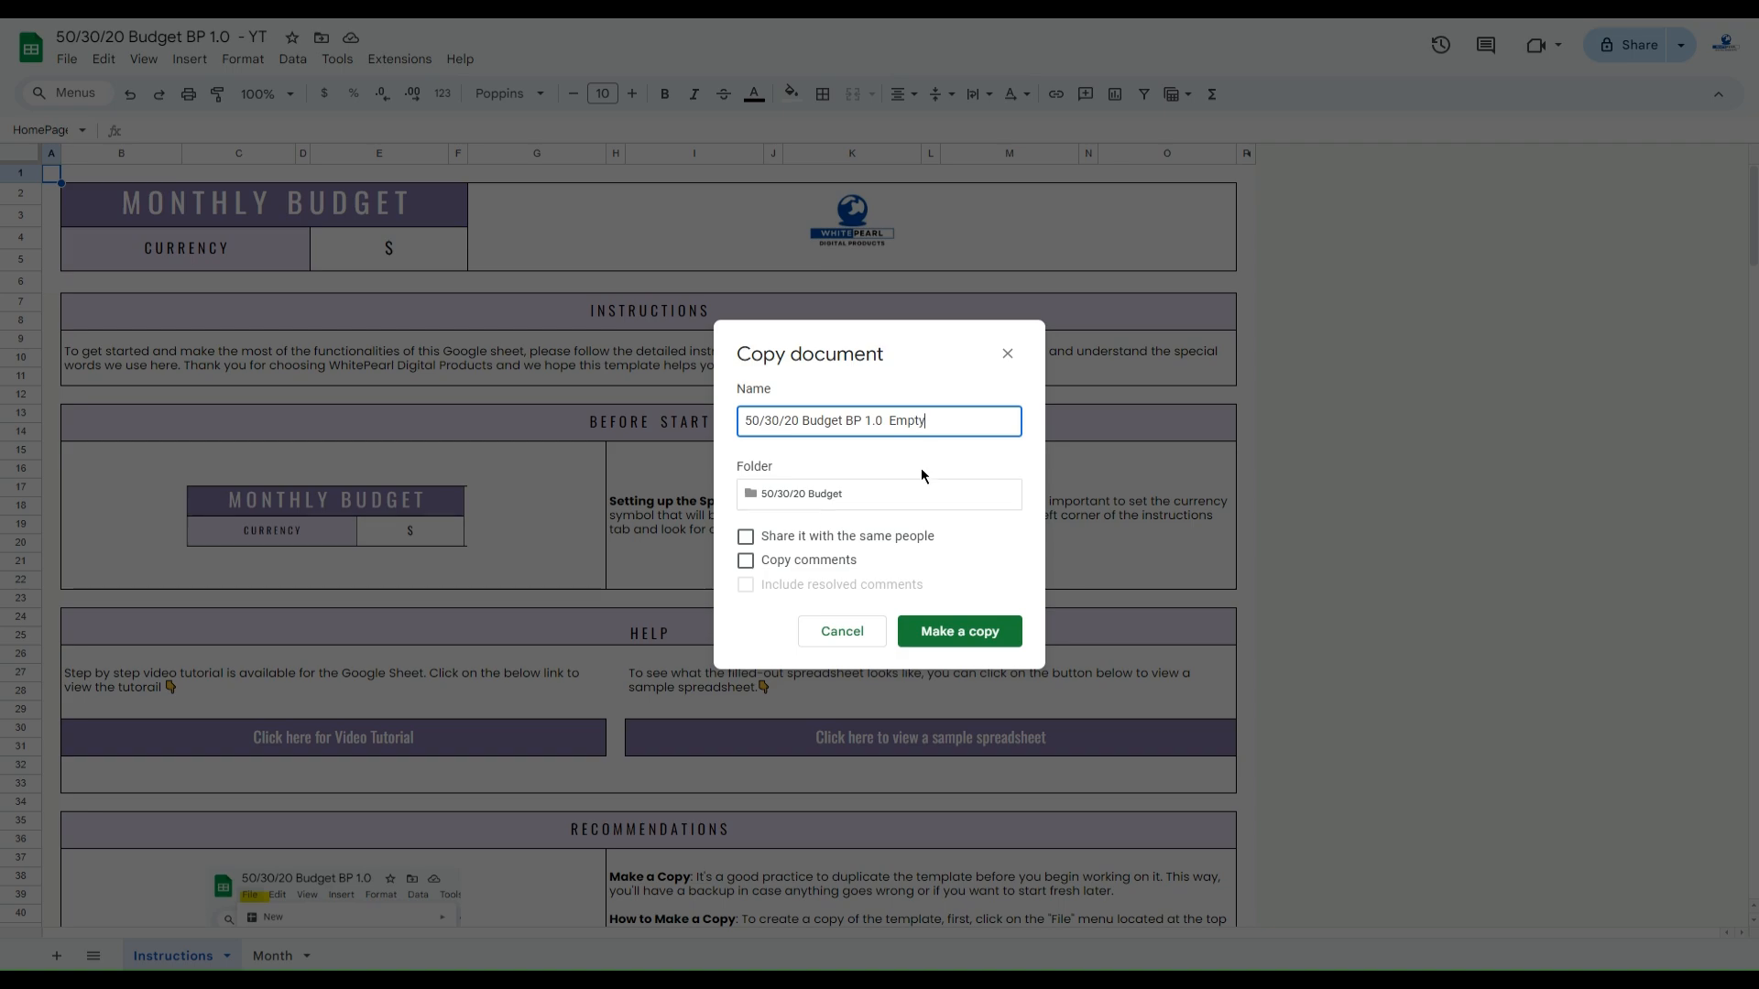
left_click(981, 641)
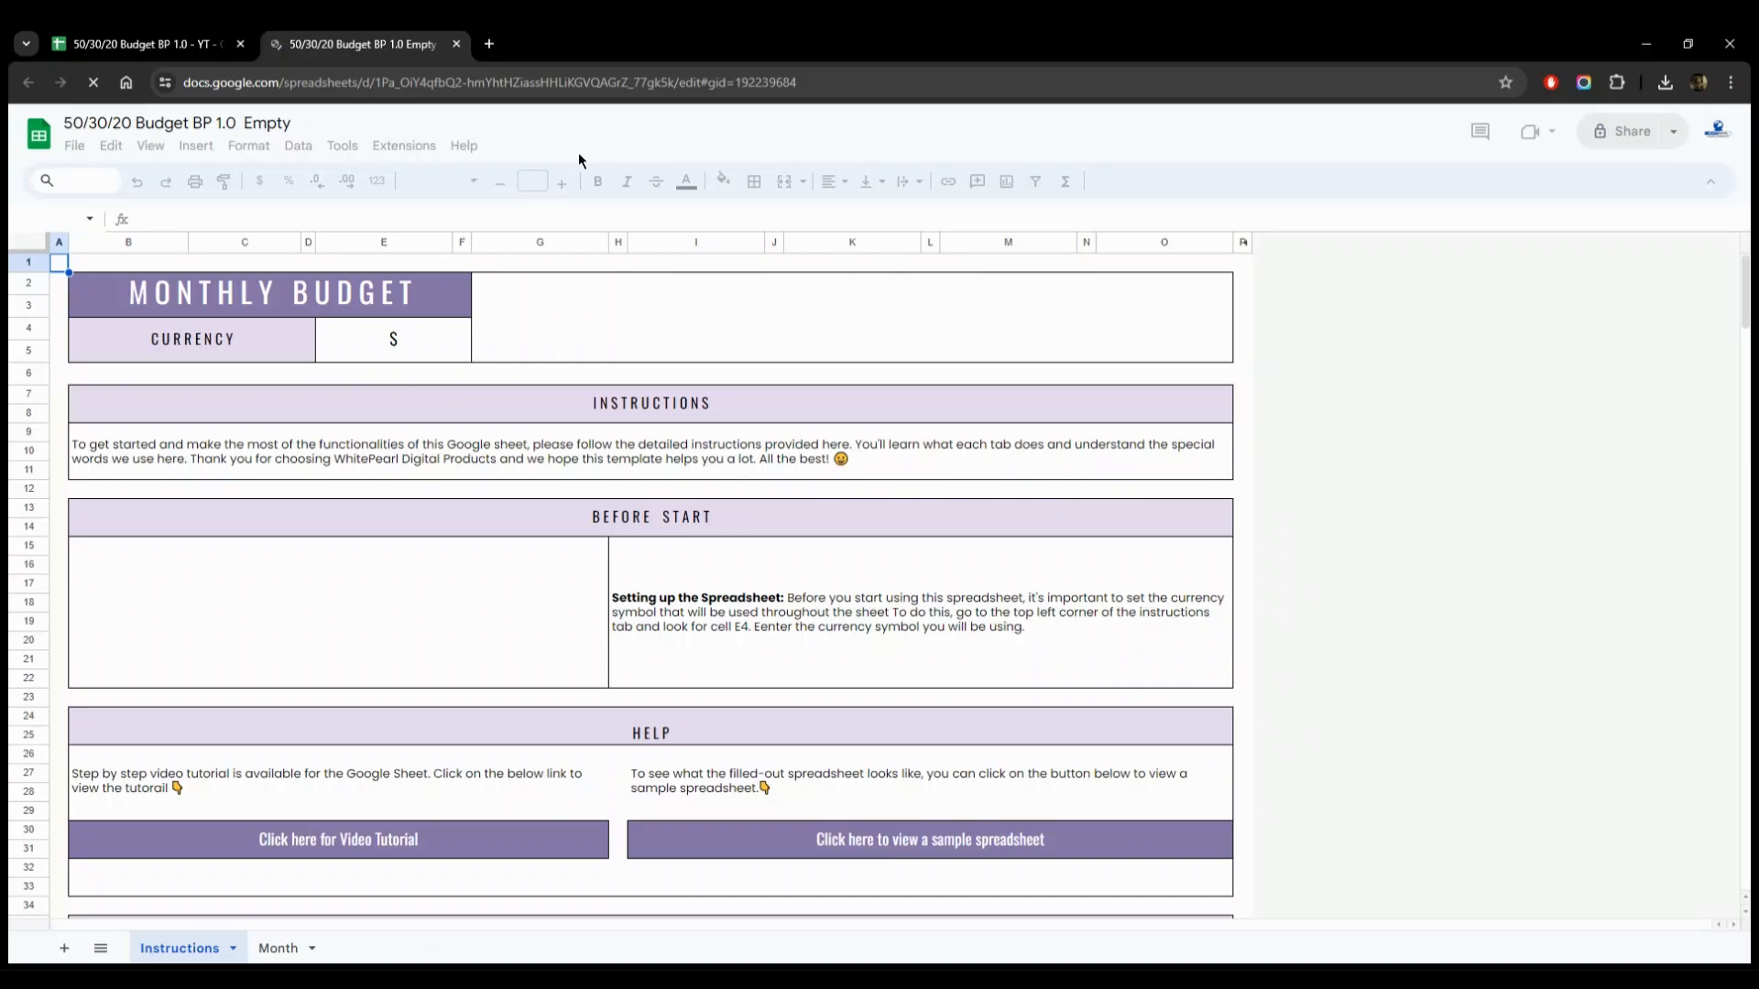
left_click(459, 47)
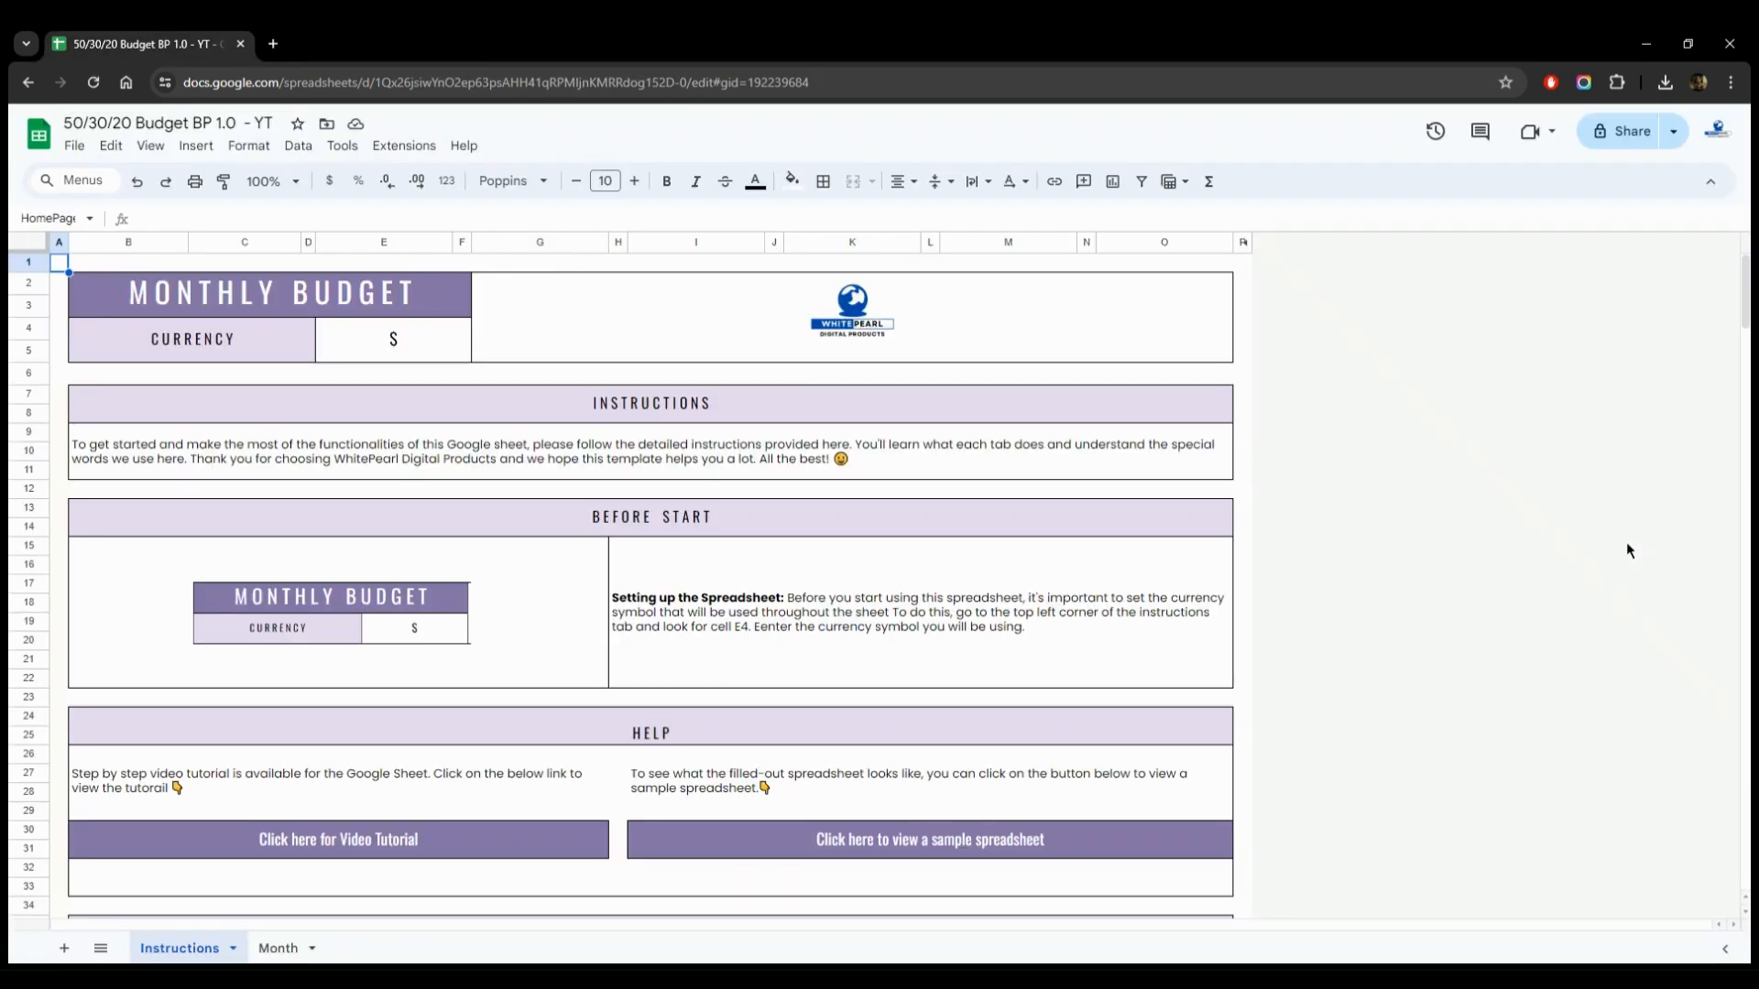
key("F11")
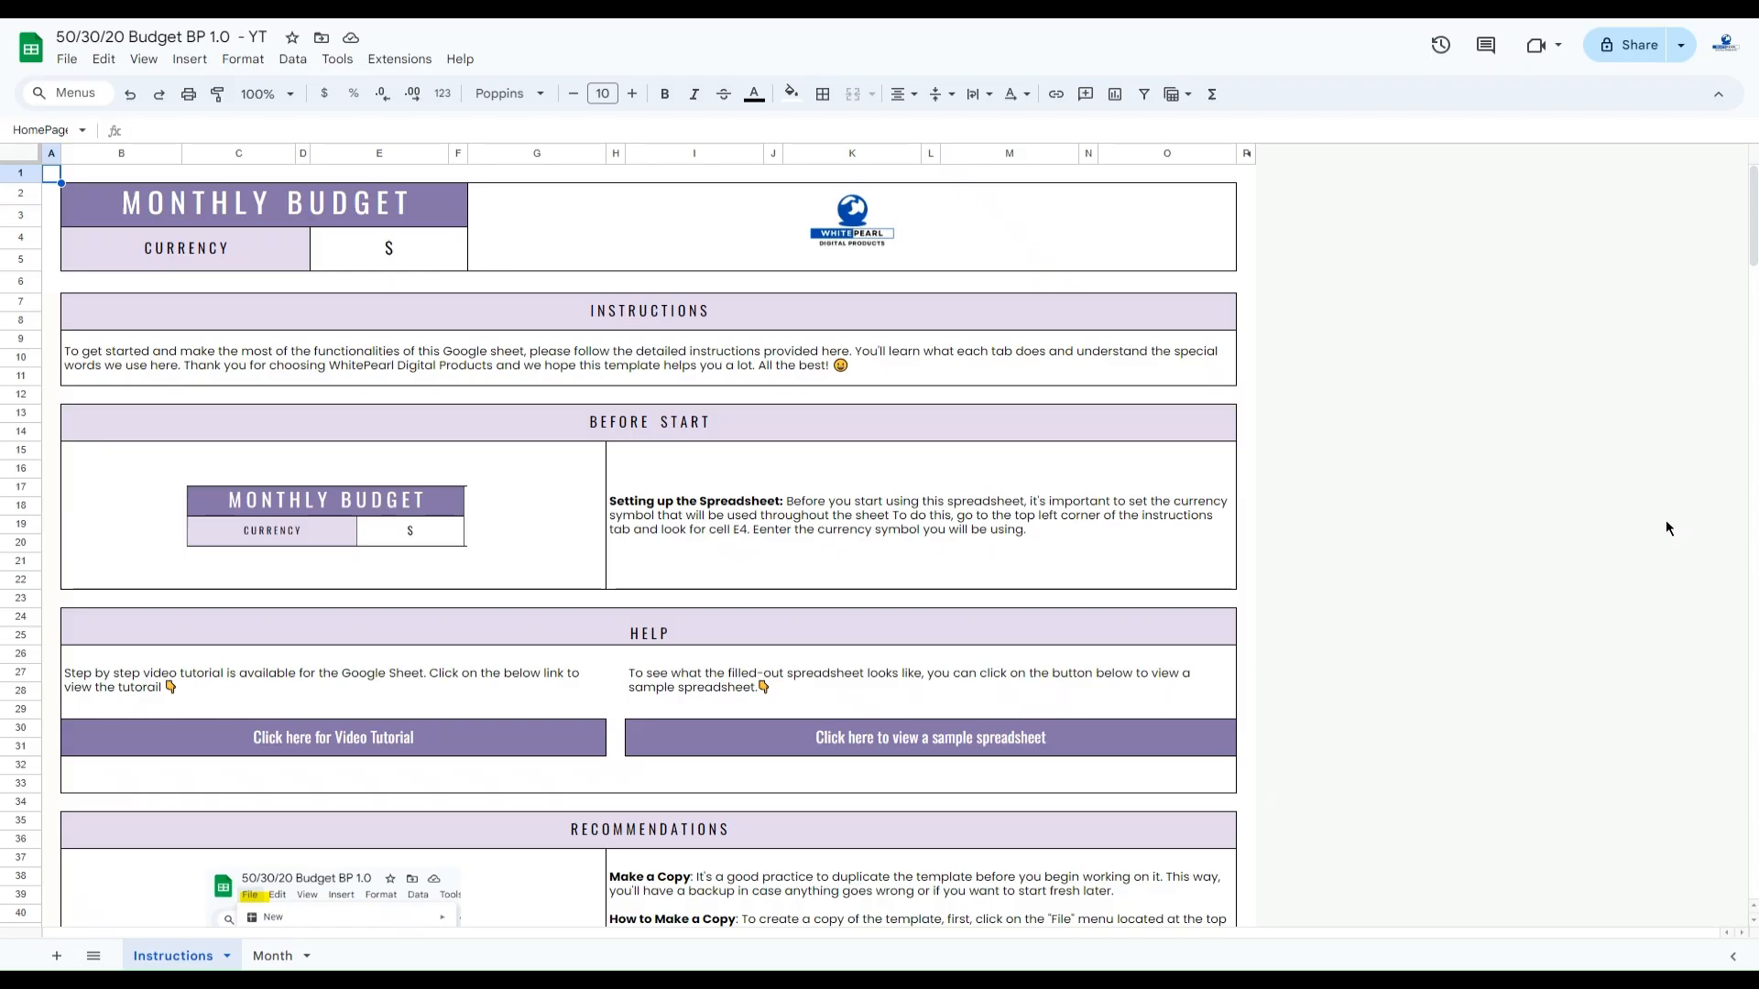
Examine the Help section's sample spreadsheet and video tutorial links, and the currency symbol cell of the Instructions sheet.
left_click_drag(1753, 248, 1753, 288)
mouse_move(934, 431)
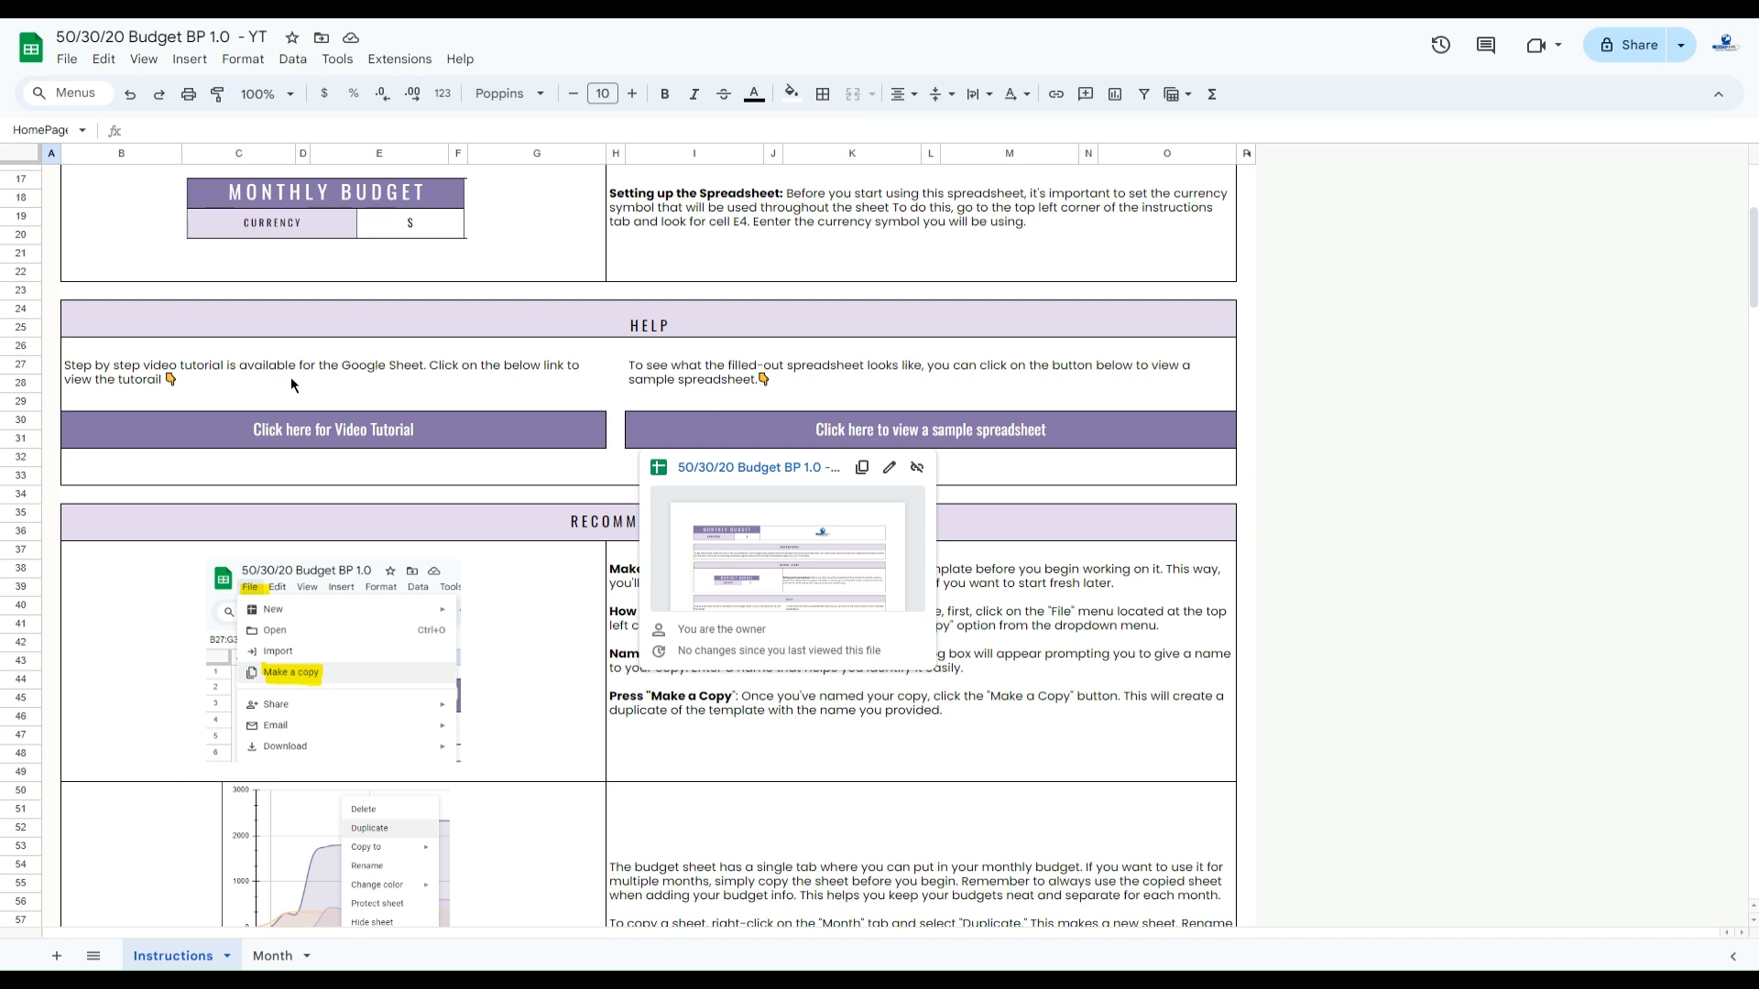
mouse_move(304, 427)
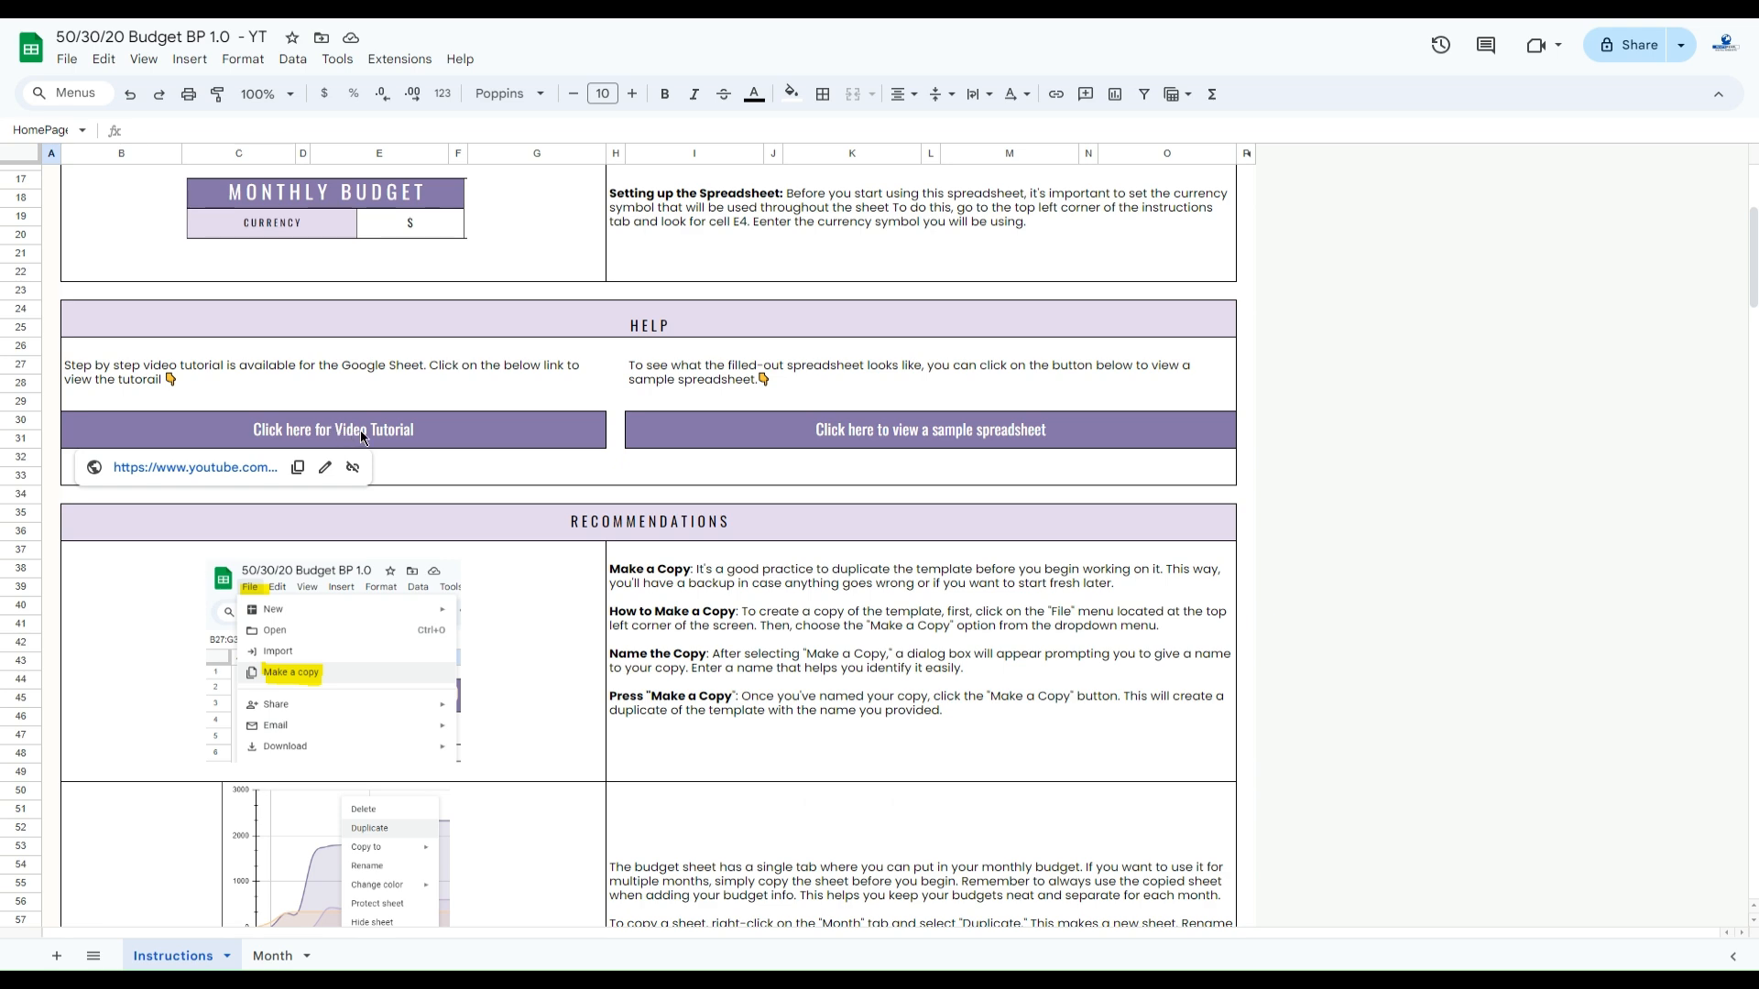
scroll(359, 431, "up", 5)
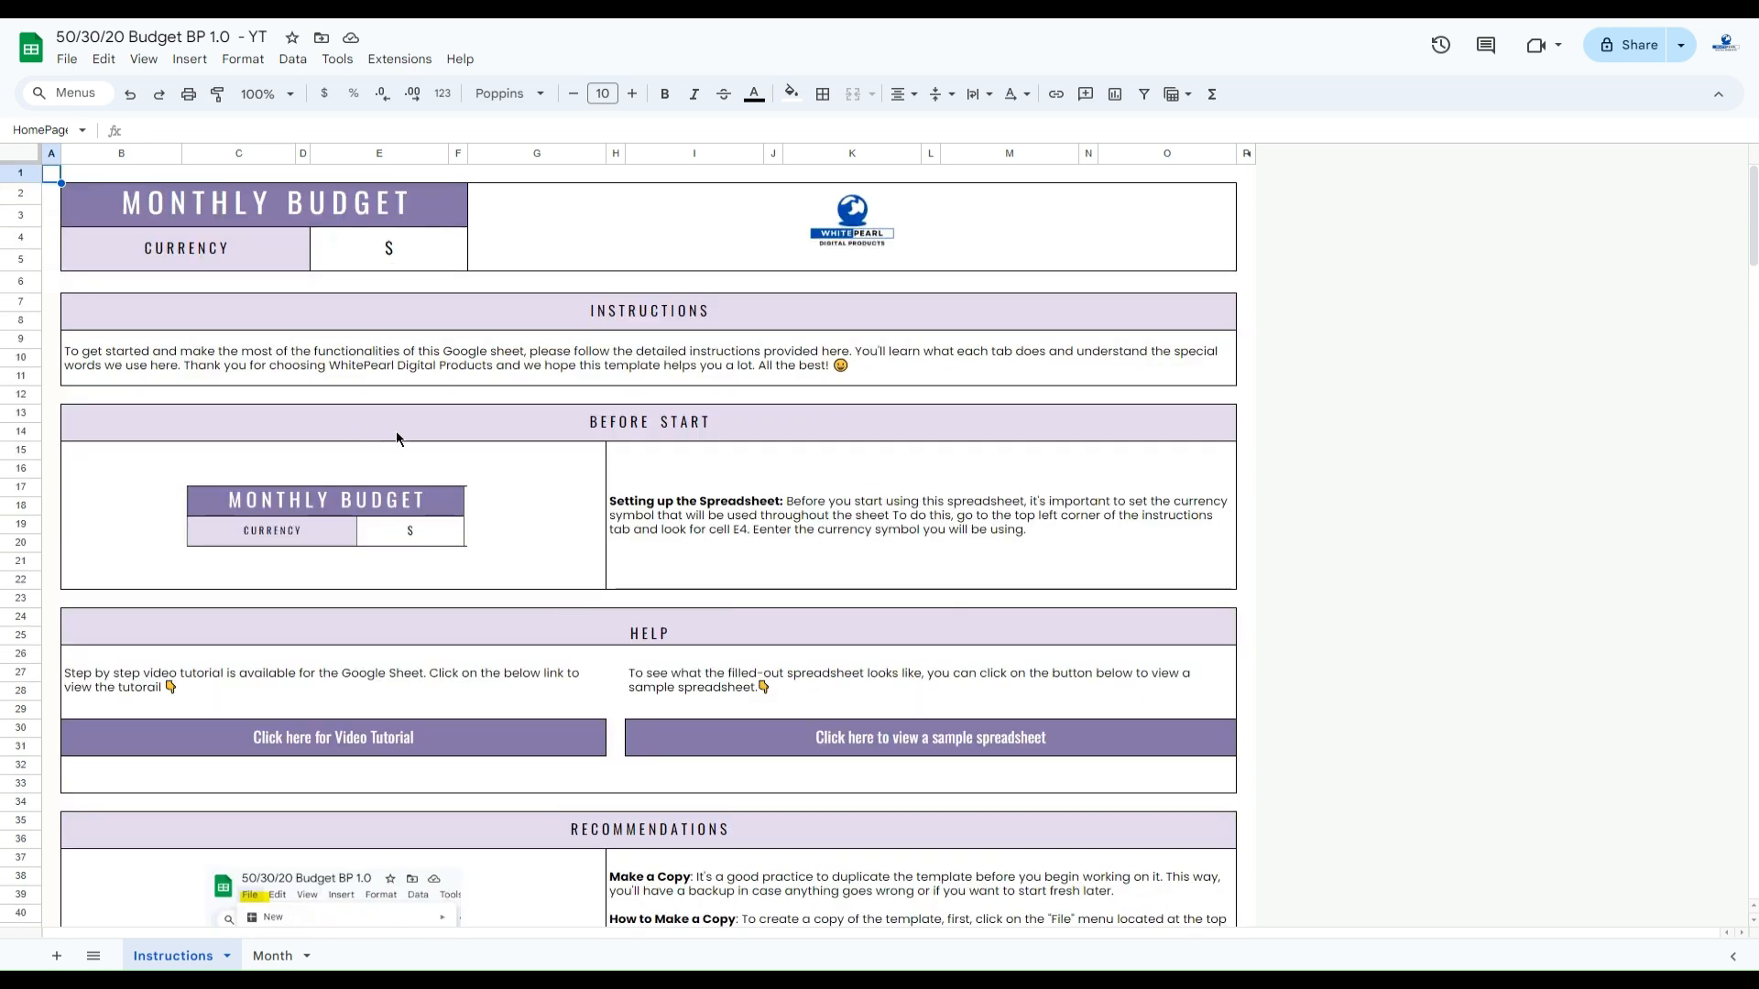
left_click(409, 254)
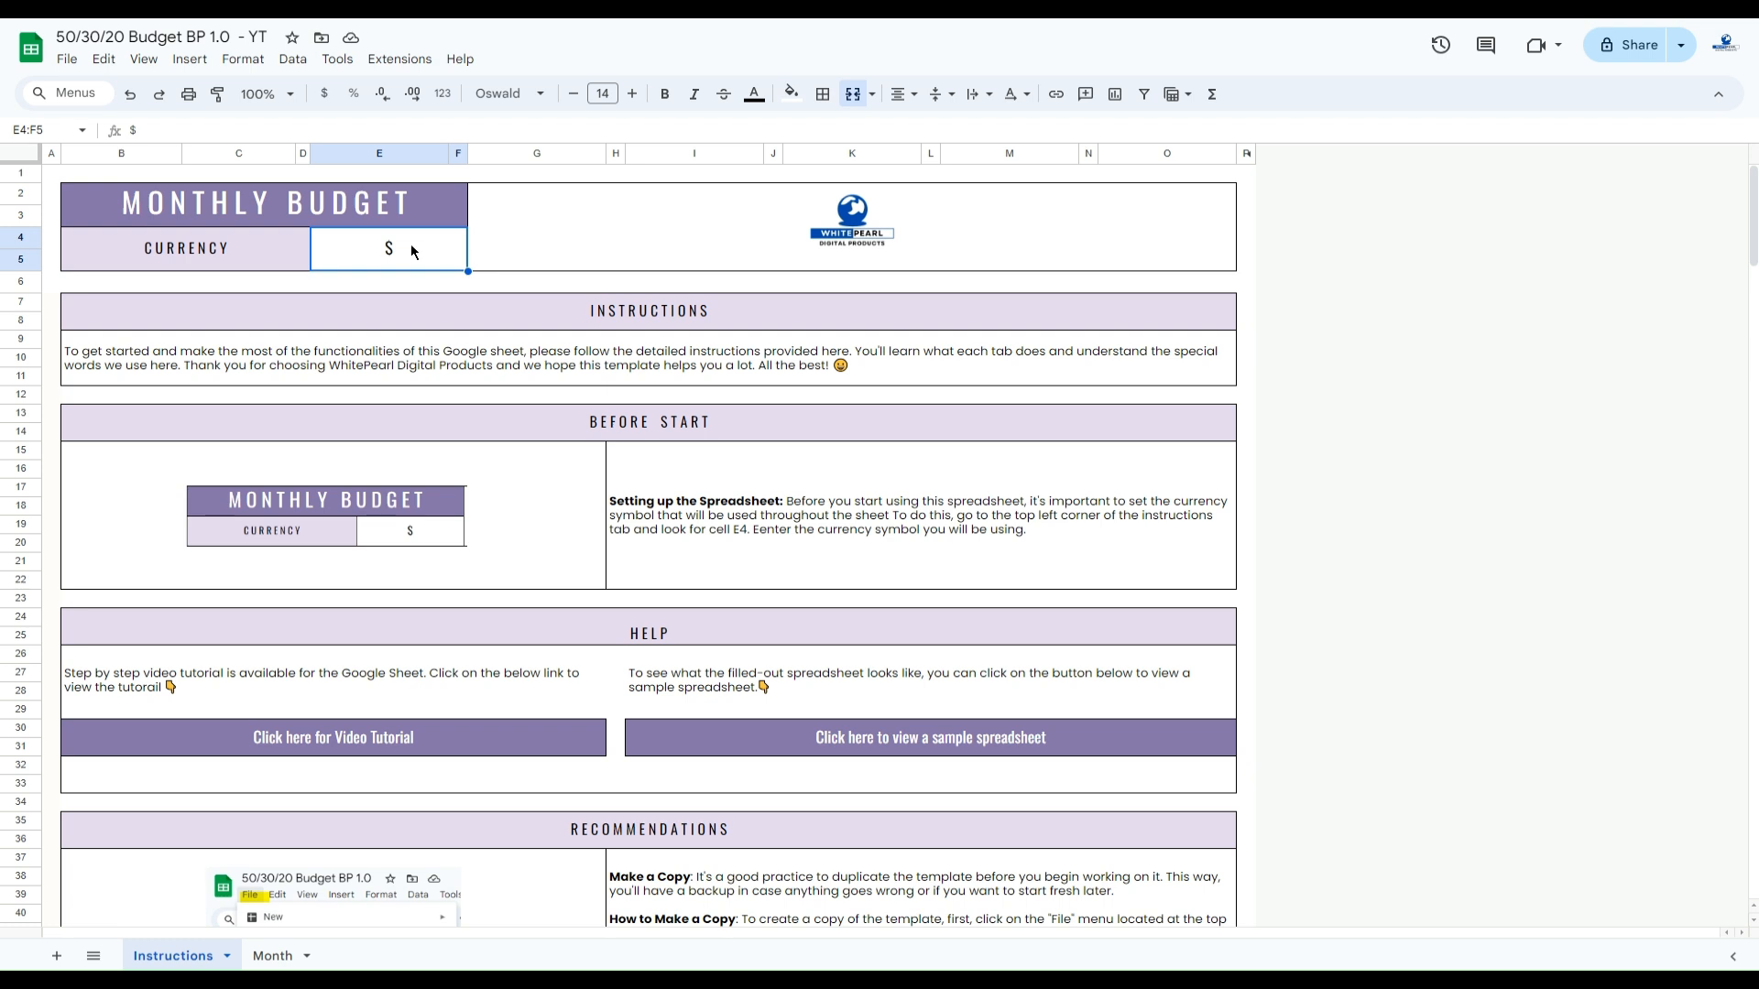
On the Month sheet, fill the Income Summary with expected Salary 4,000, Wages 2,500, Youtube 200 and Side Hustle 500.
left_click(273, 956)
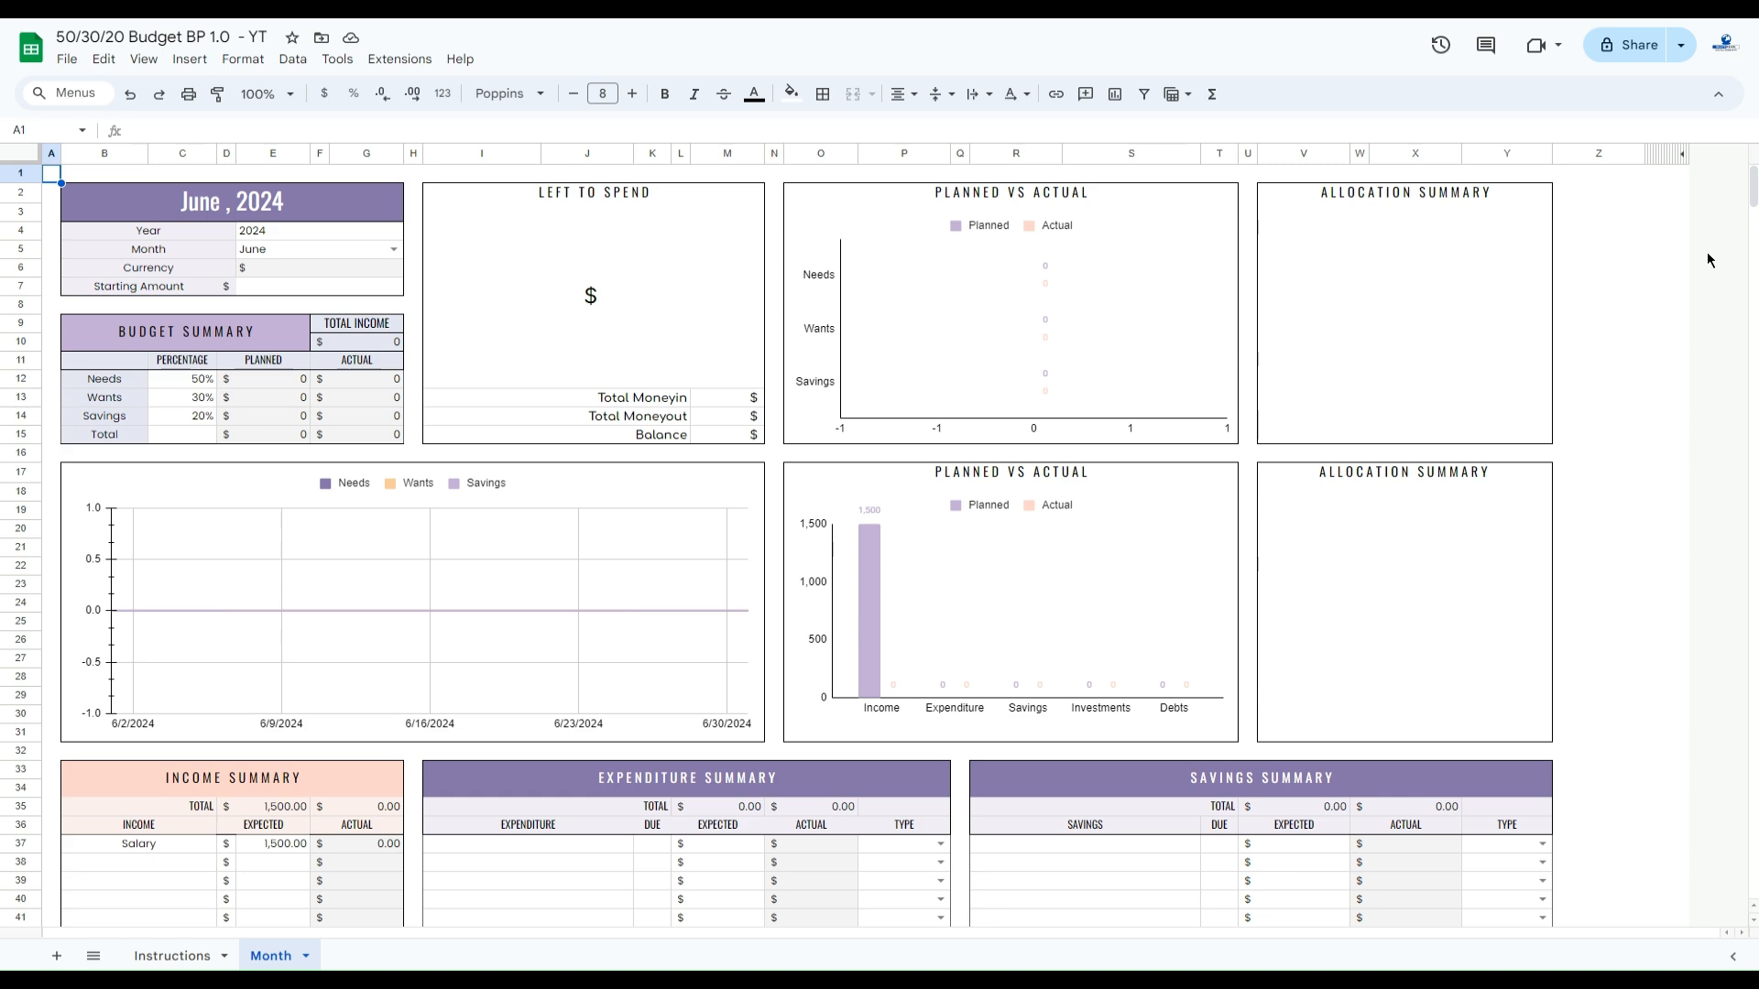
mouse_move(1751, 186)
left_mouse_down()
mouse_move(1754, 215)
mouse_move(1754, 179)
left_mouse_up()
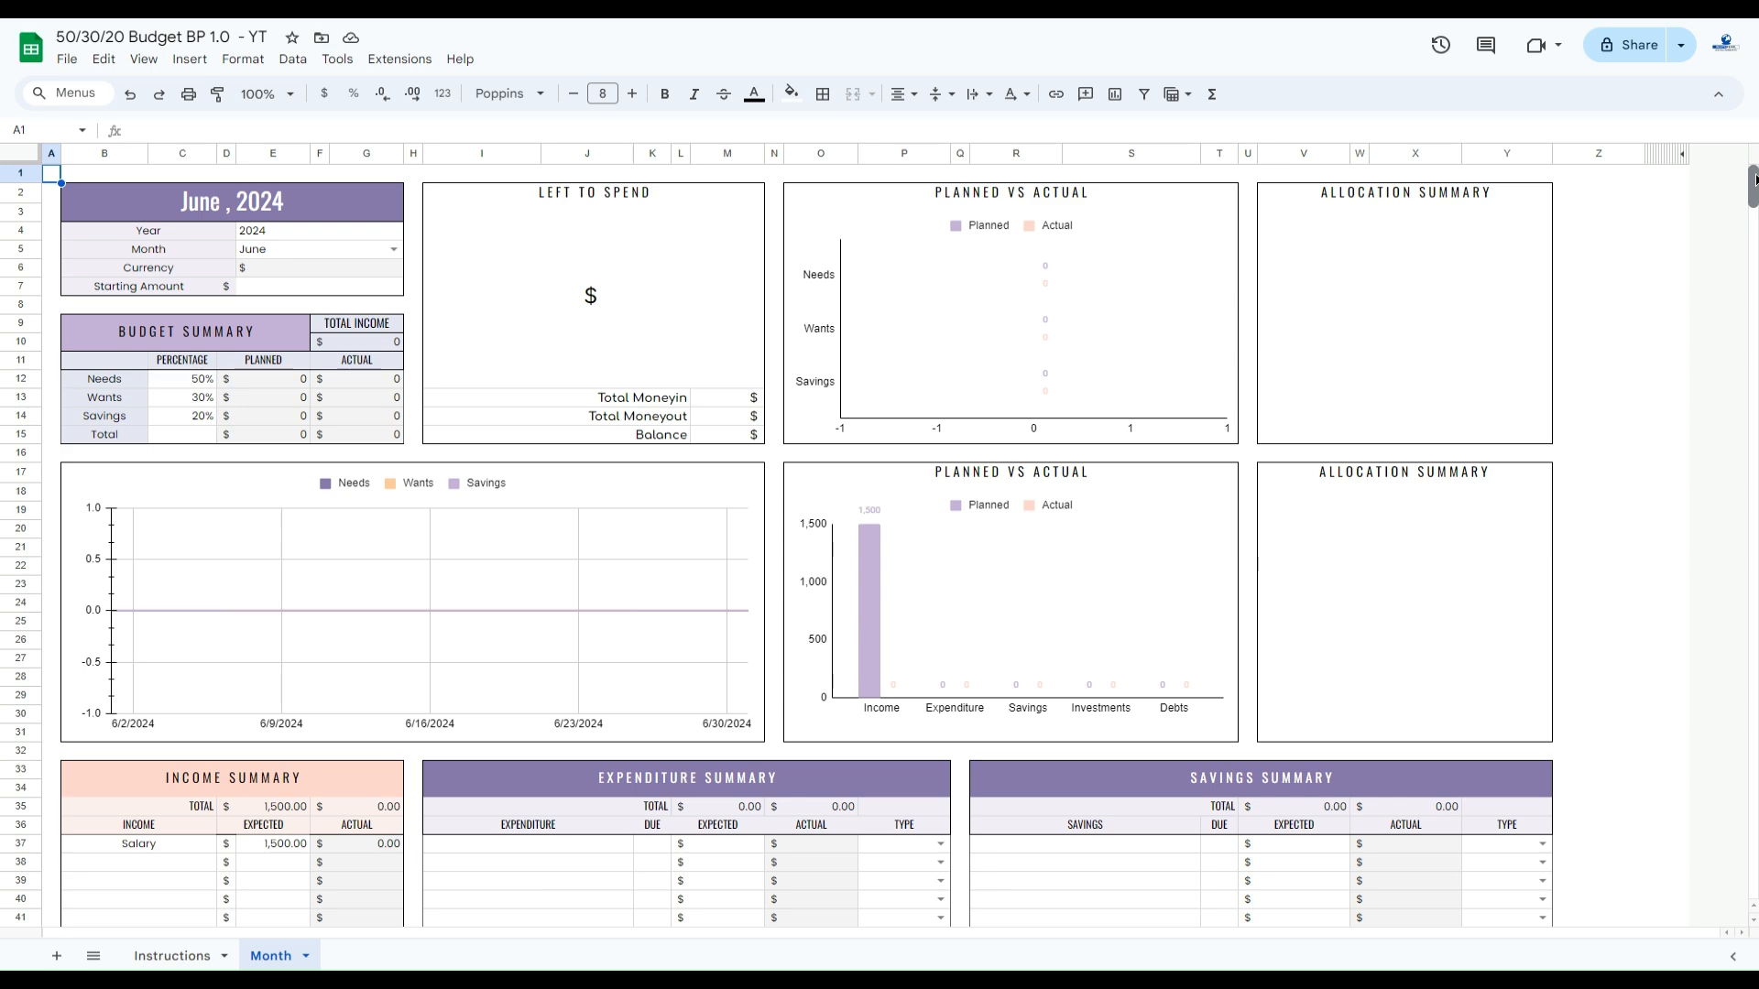
mouse_move(1754, 181)
left_mouse_down()
mouse_move(1754, 231)
mouse_move(1754, 199)
left_mouse_up()
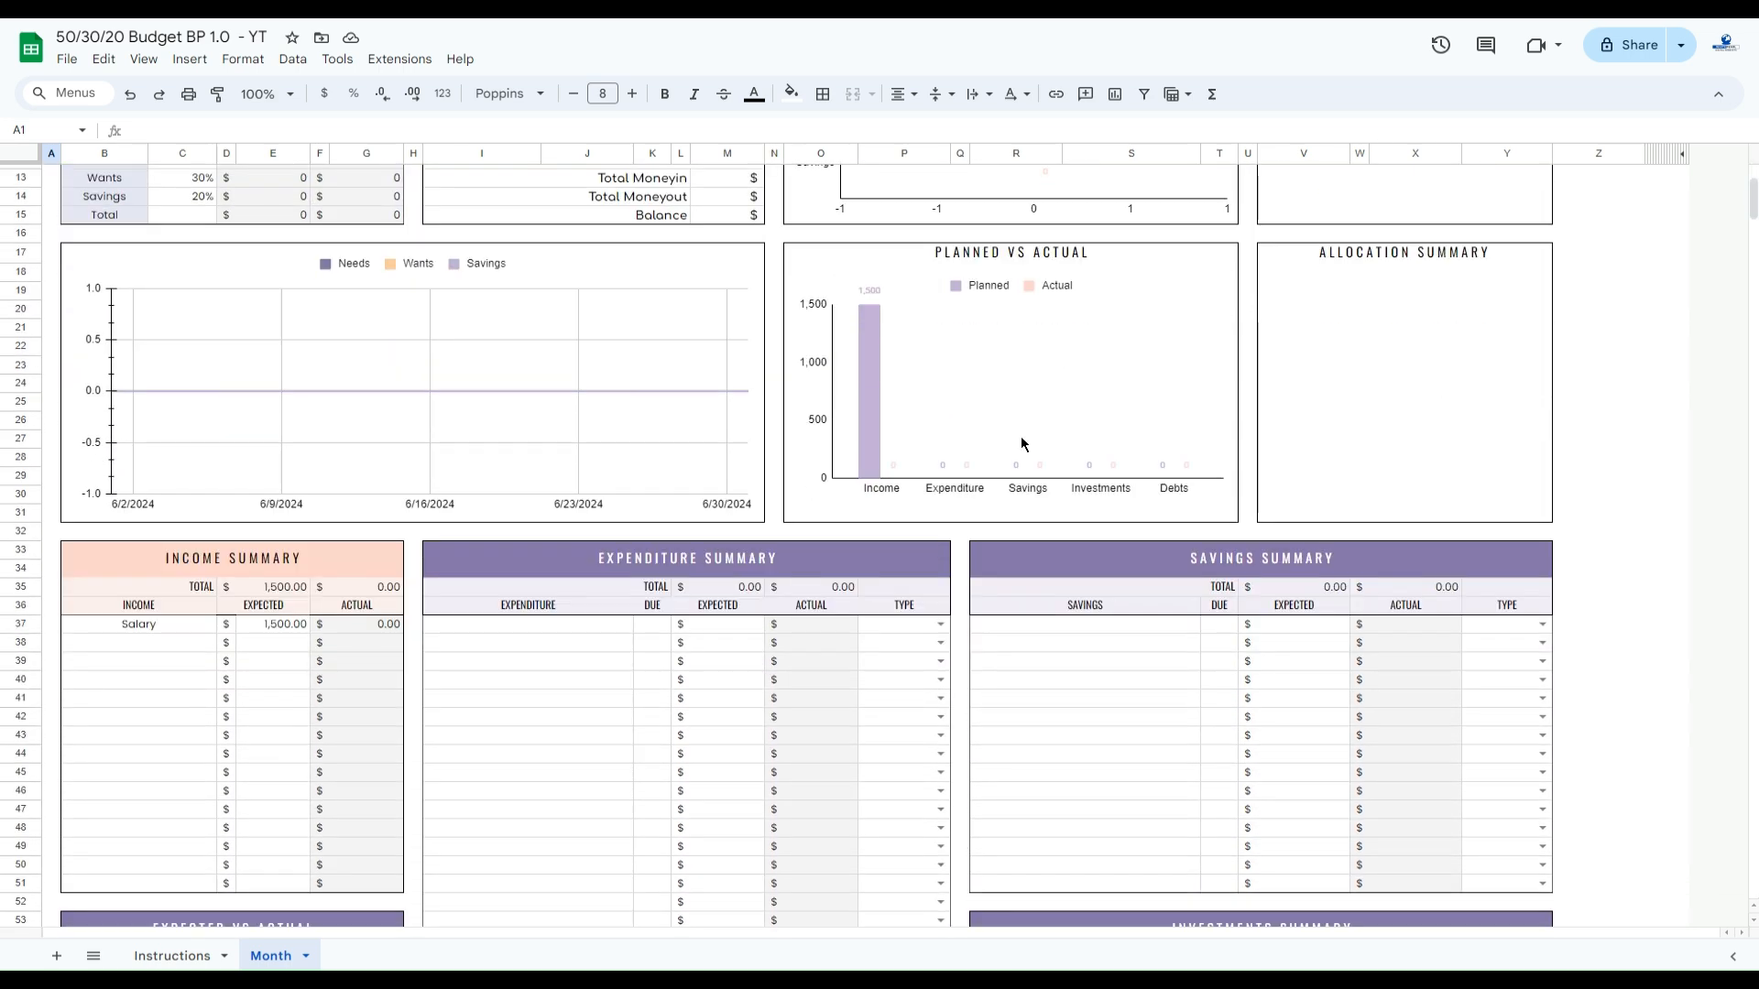
left_click(183, 628)
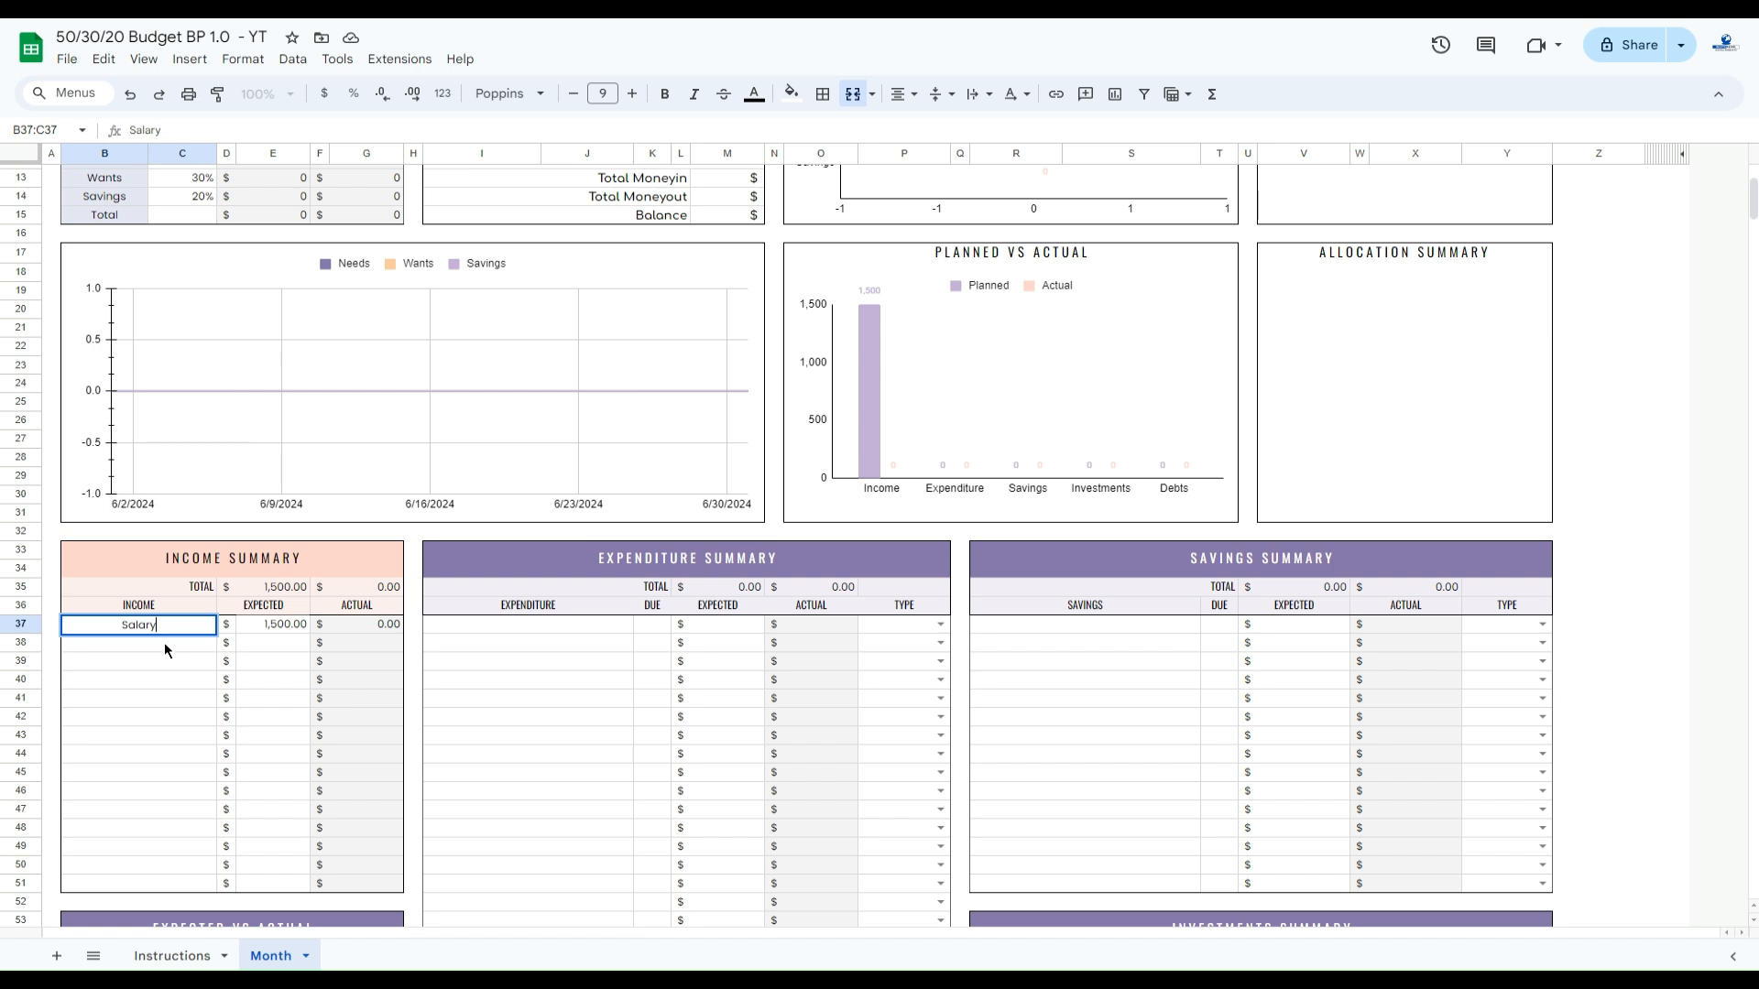
left_click(280, 631)
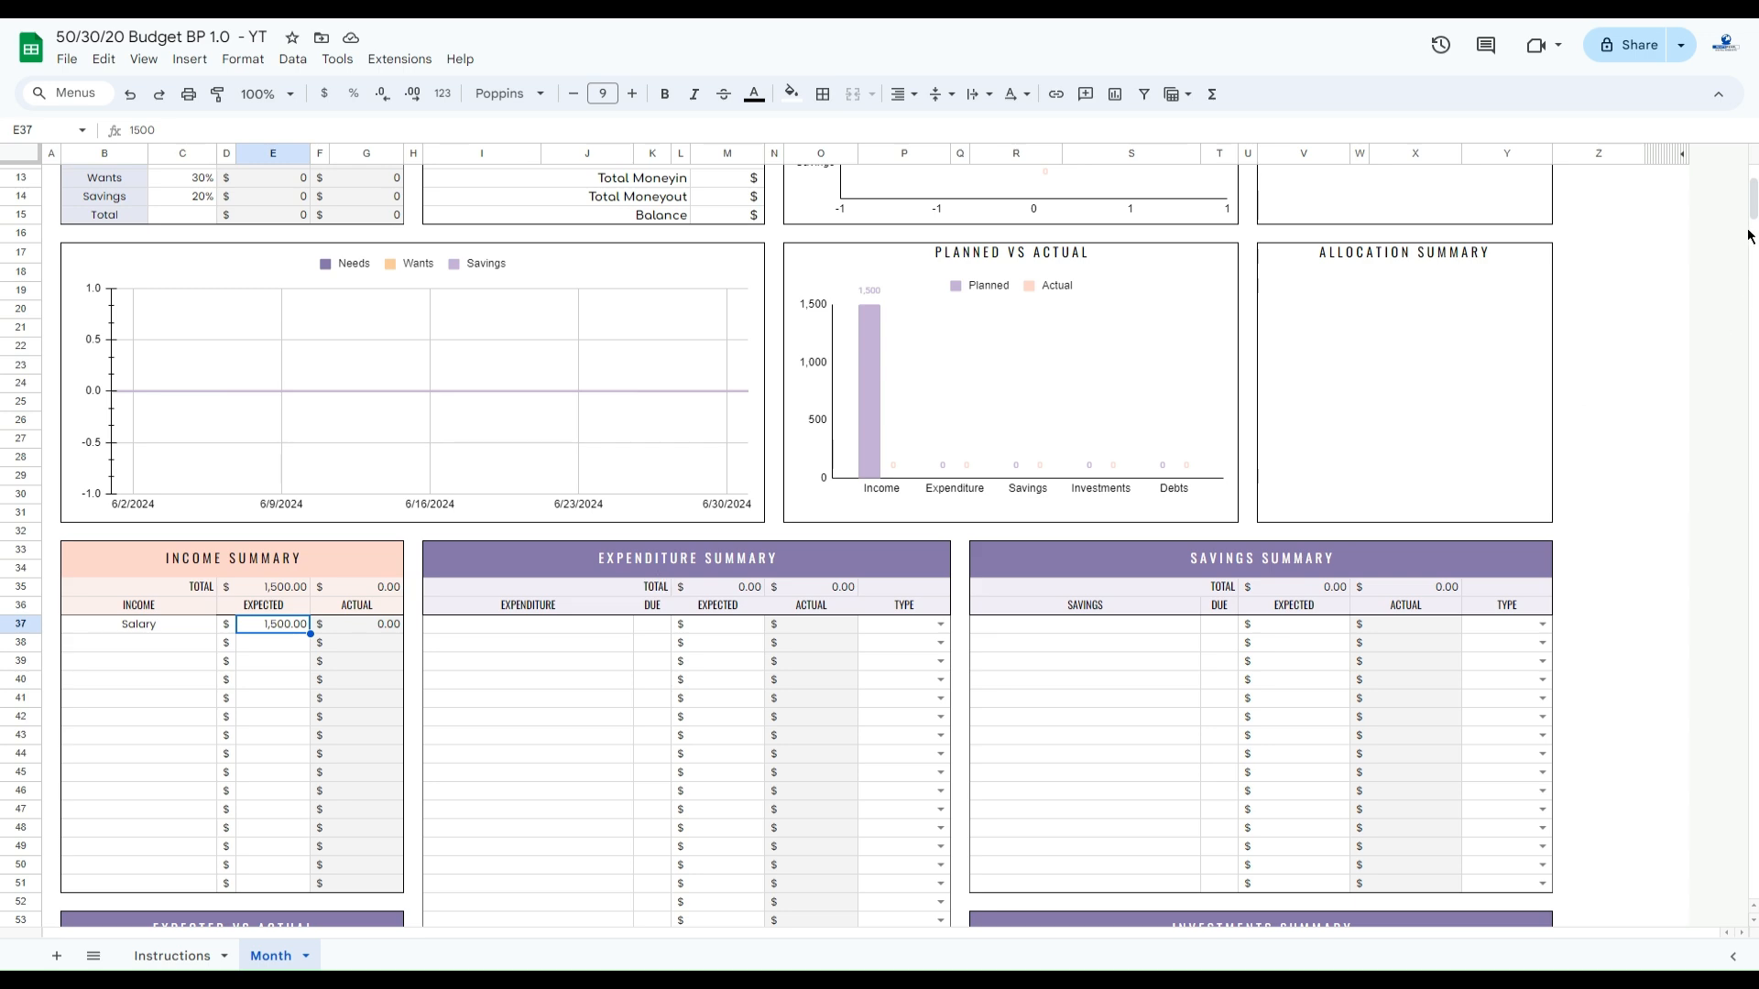
mouse_move(1752, 209)
left_mouse_down()
mouse_move(1753, 266)
mouse_move(1752, 200)
mouse_move(1752, 217)
left_mouse_up()
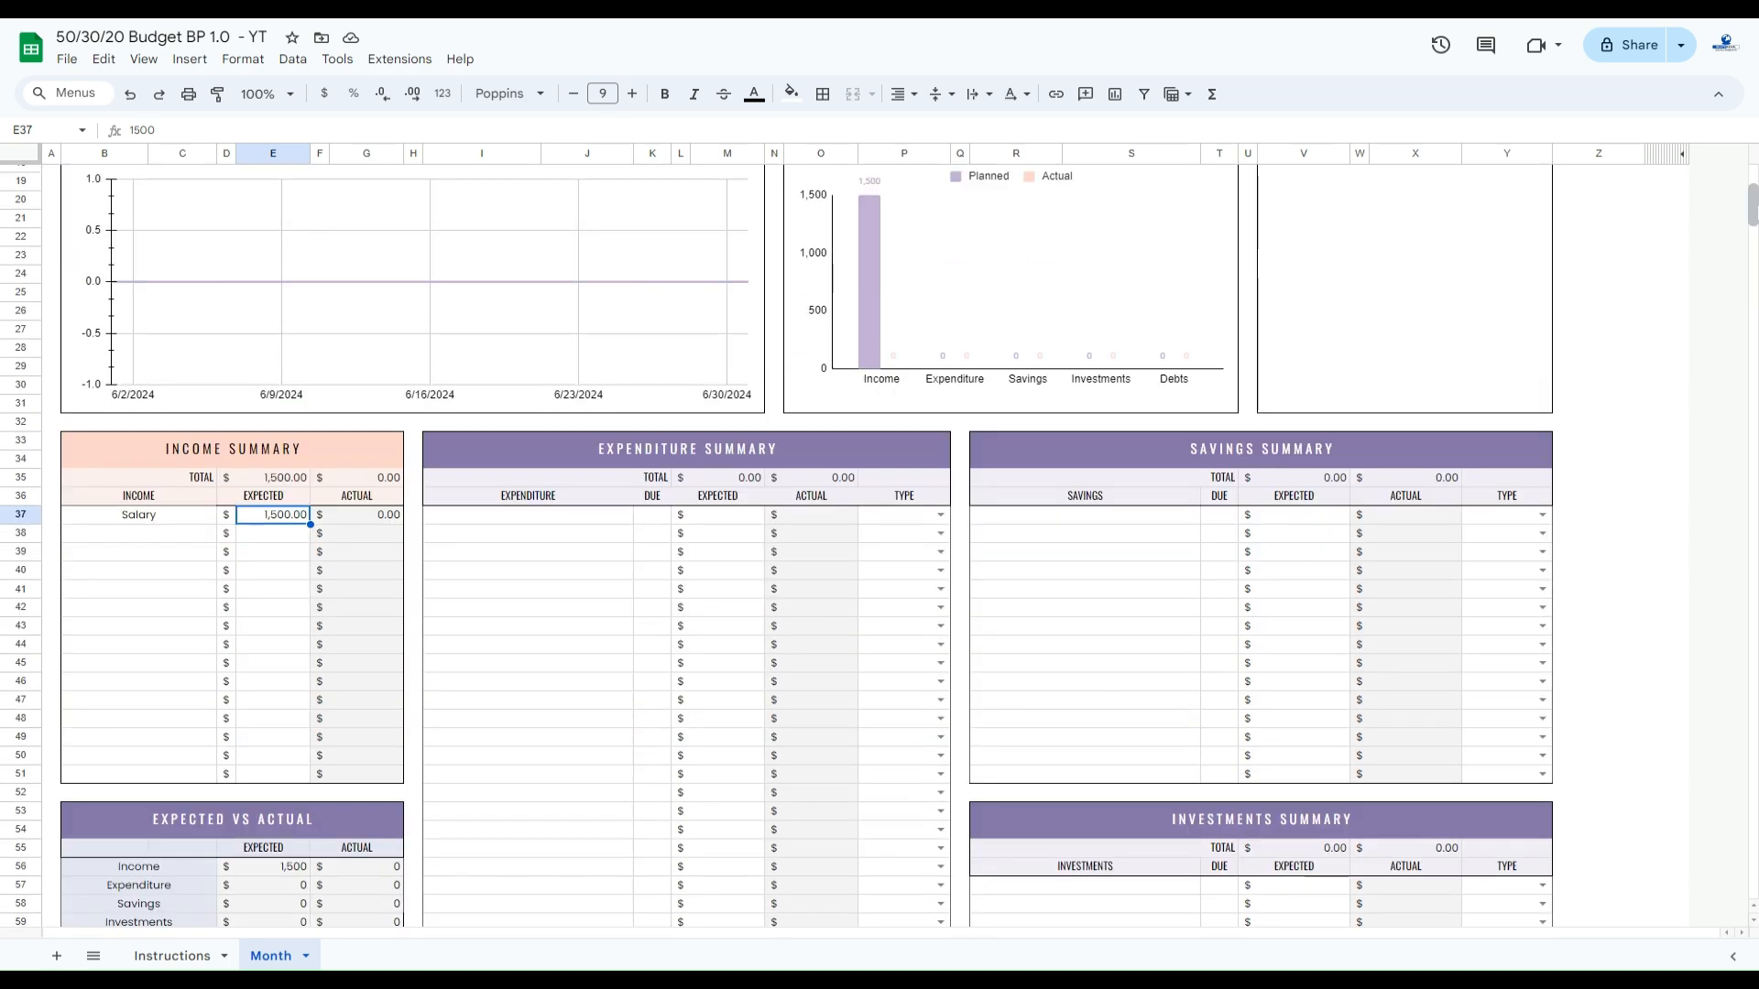
left_click_drag(145, 518, 152, 775)
left_click(172, 514)
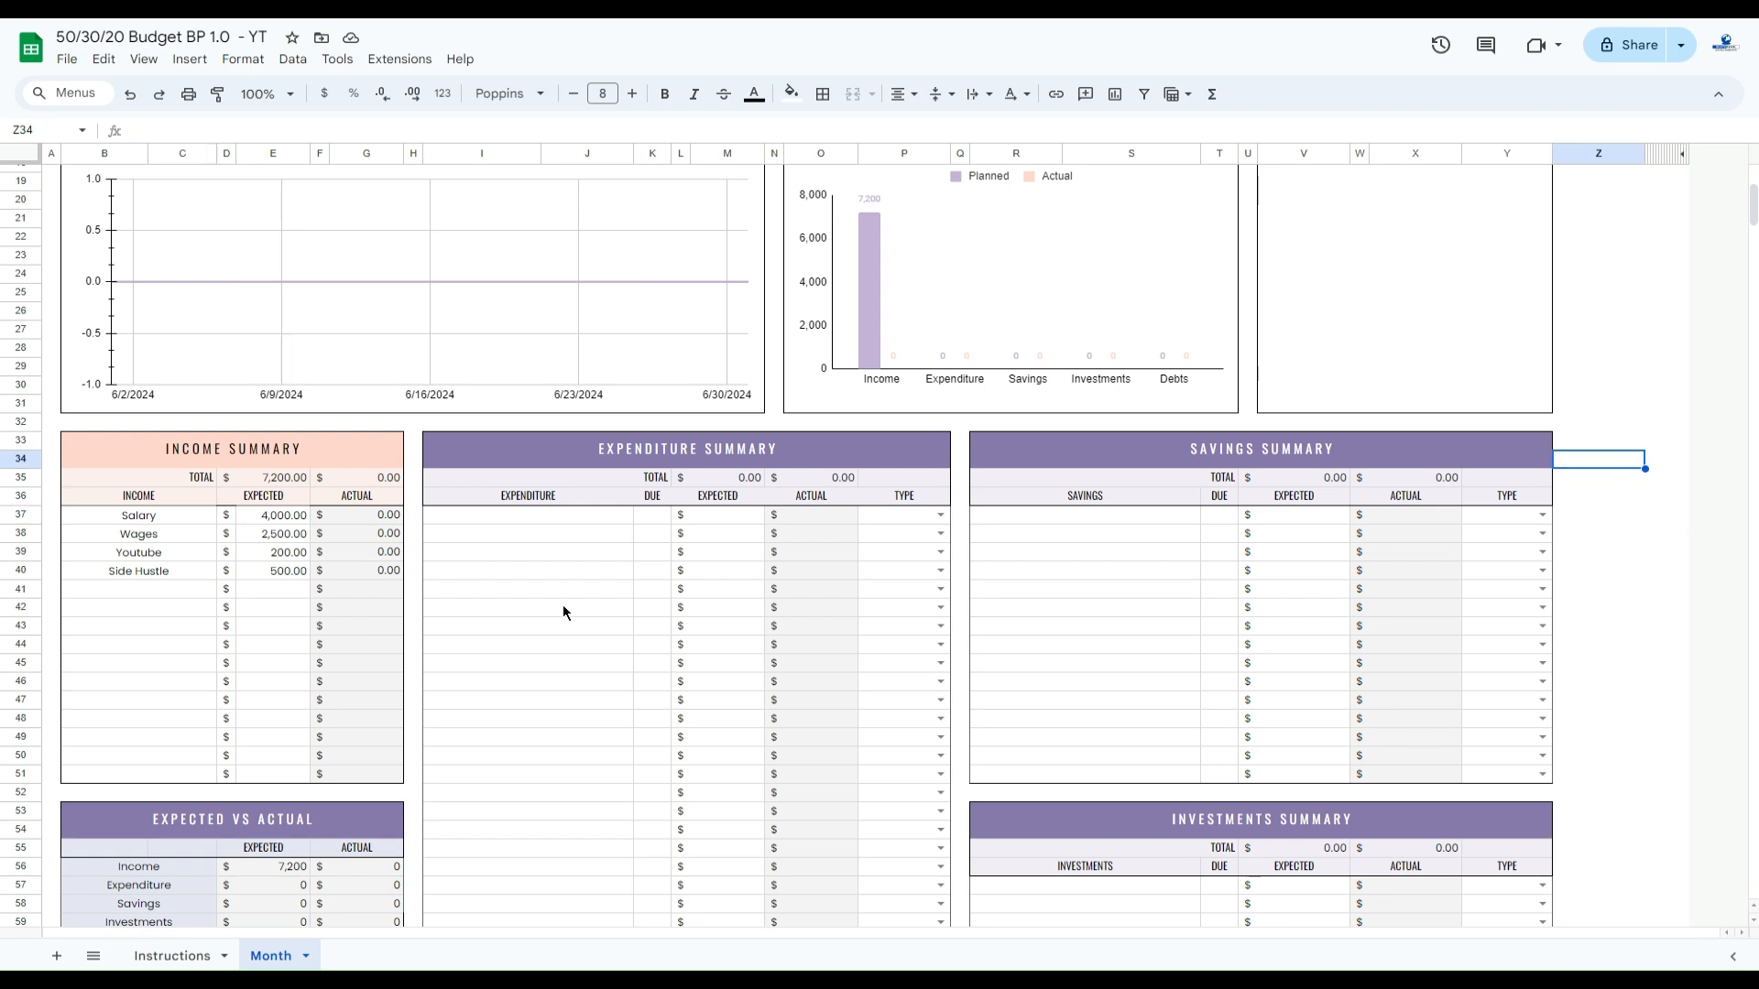
Add Rent as the first Expenditure Summary item, with due day 13 and an expected amount of 1,200.
left_click(664, 446)
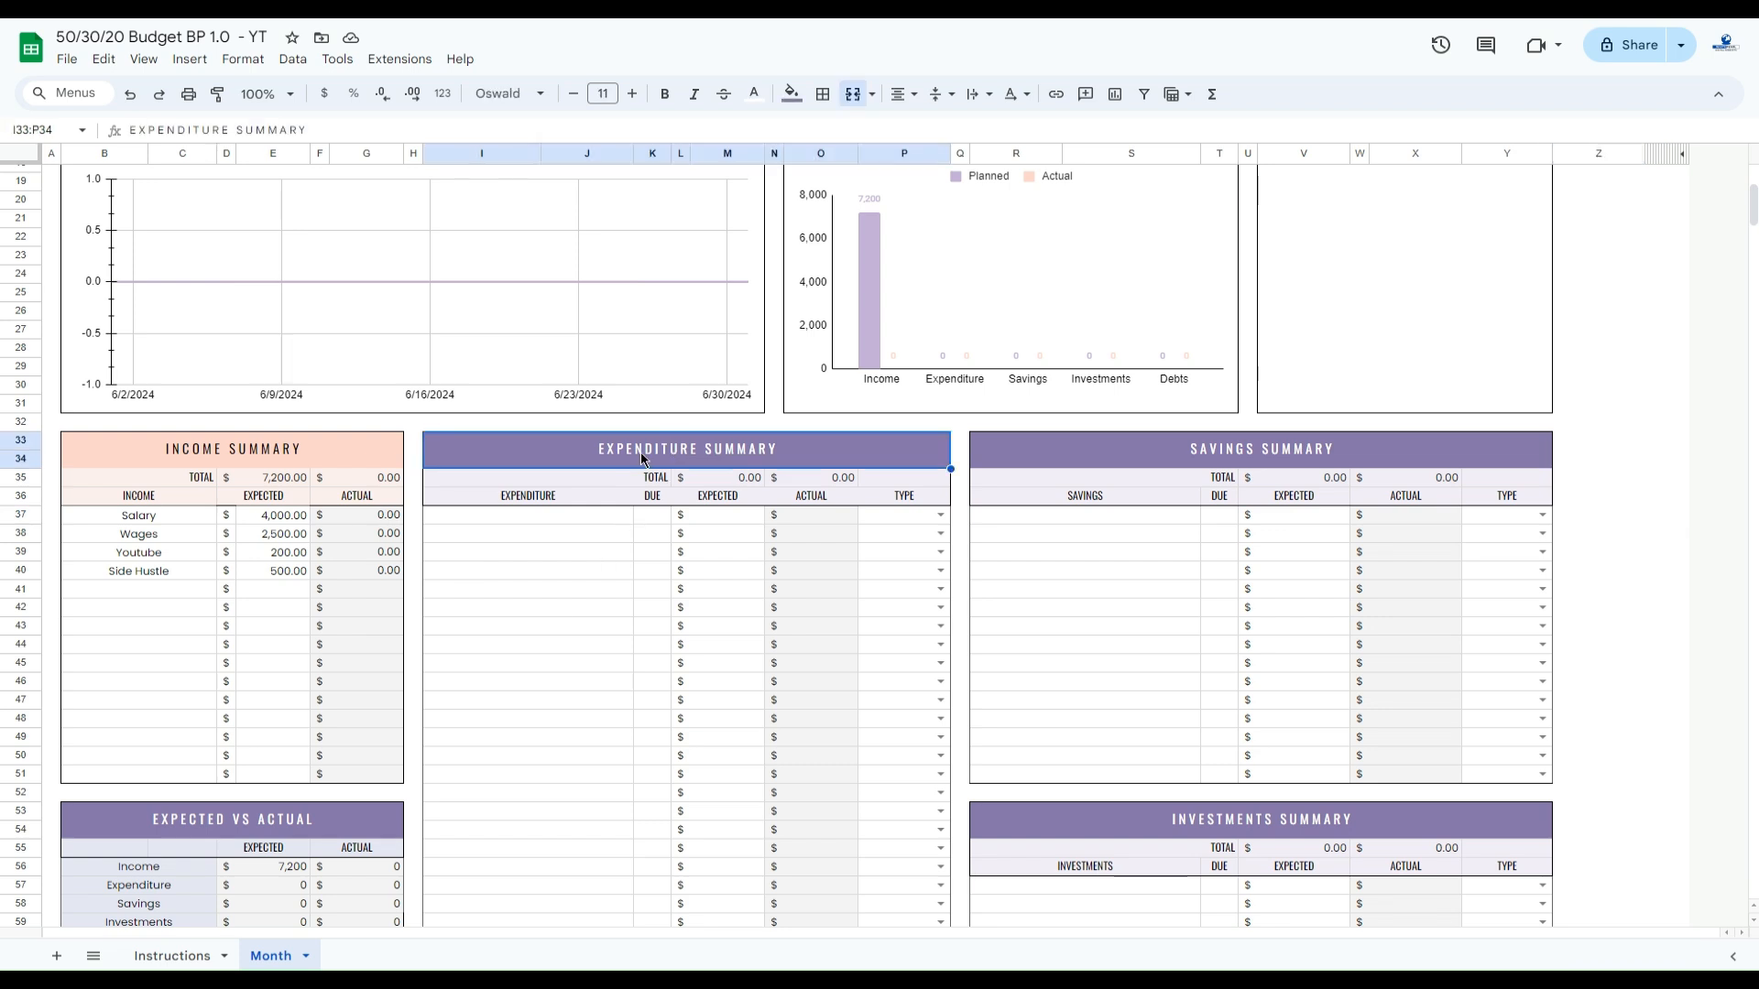
left_click(542, 514)
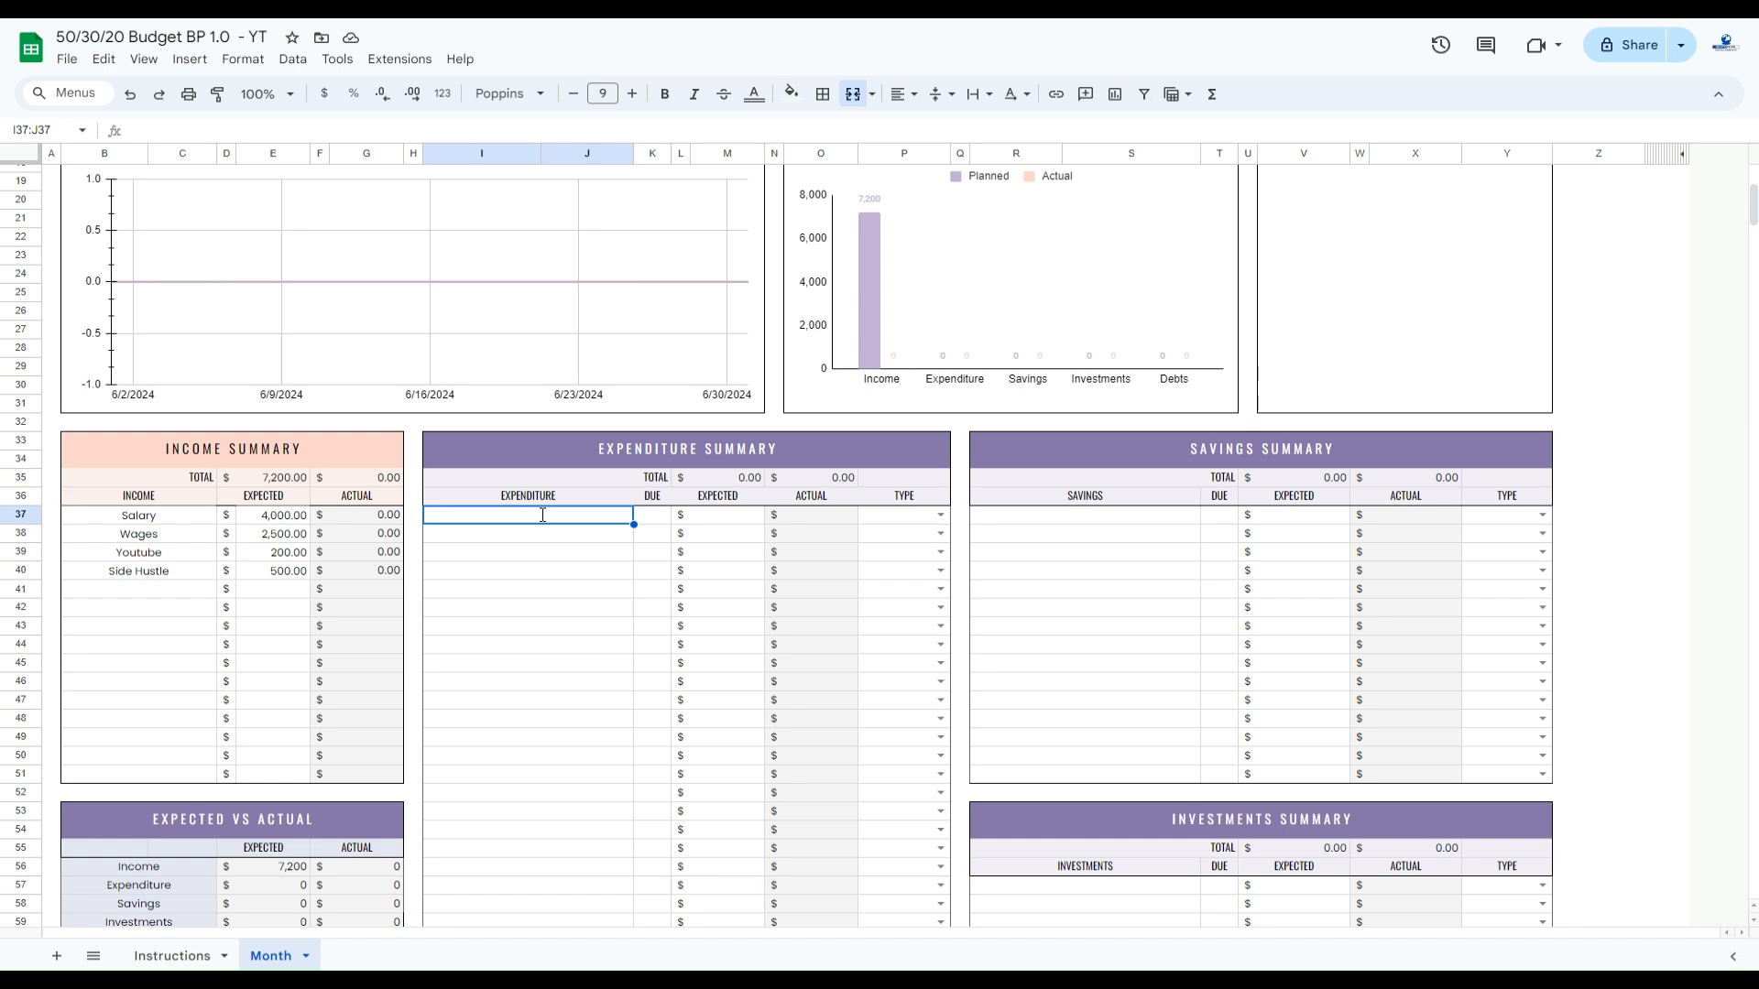
type("Rent")
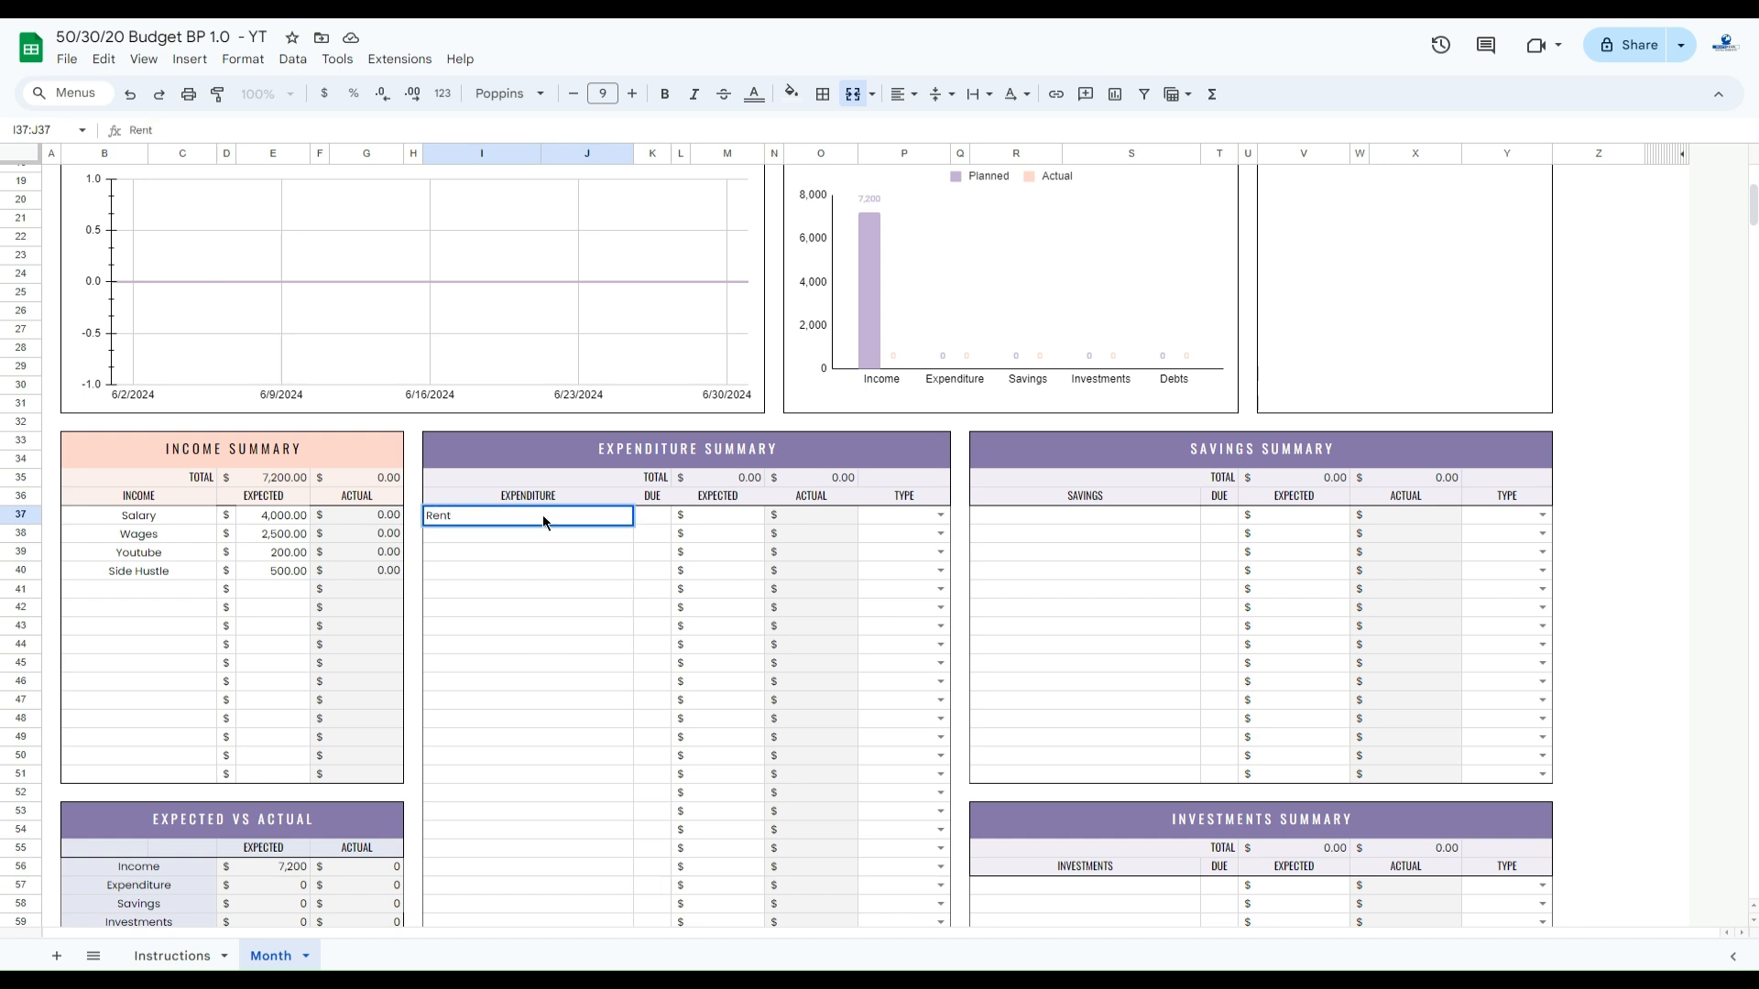
key("Tab")
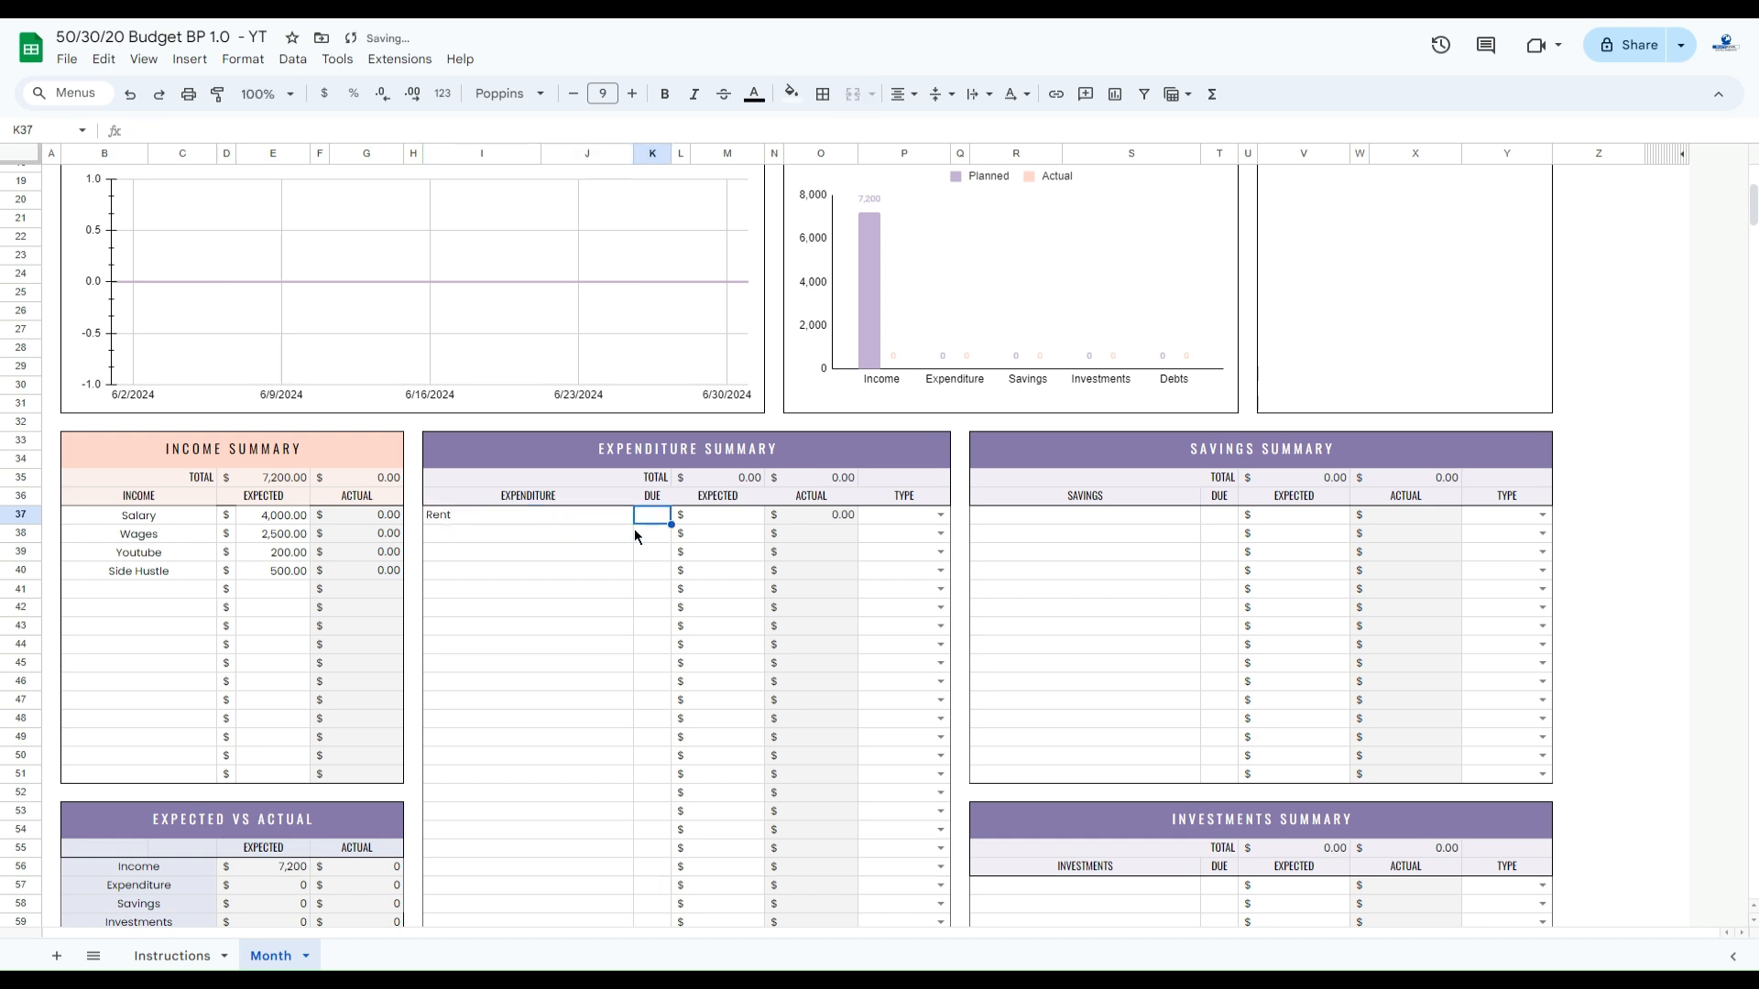
double_click(654, 519)
type("13")
key("Tab")
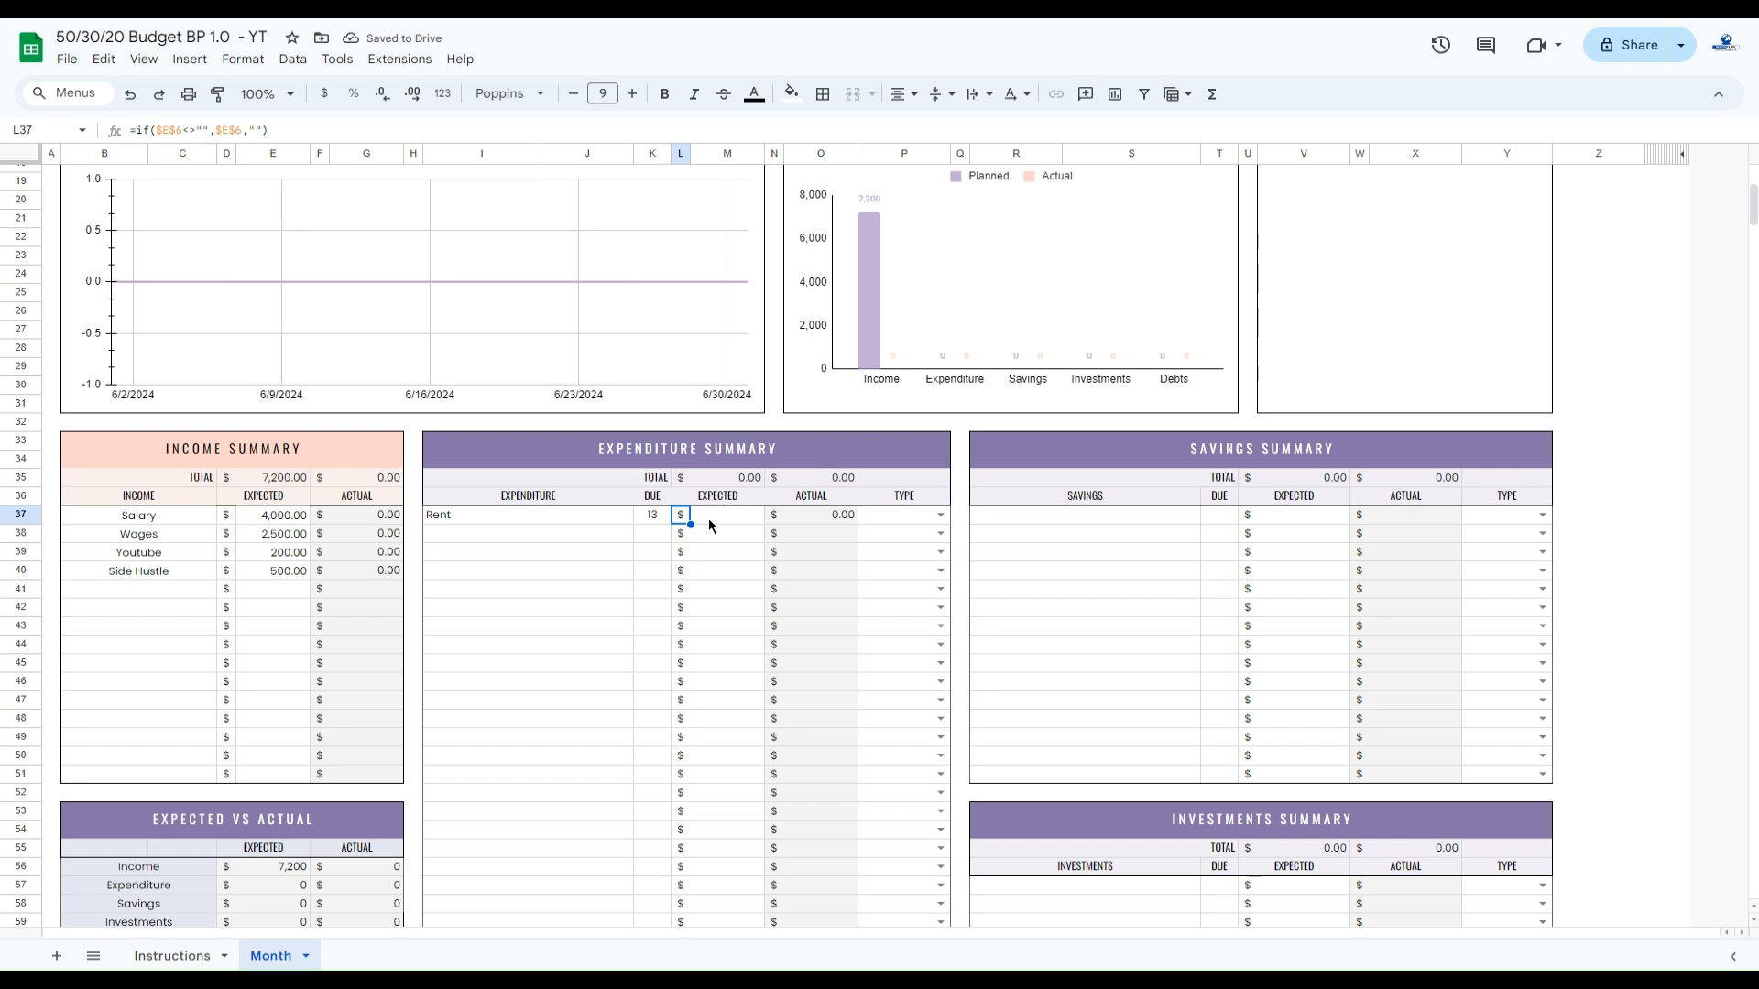
left_click(742, 516)
double_click(743, 517)
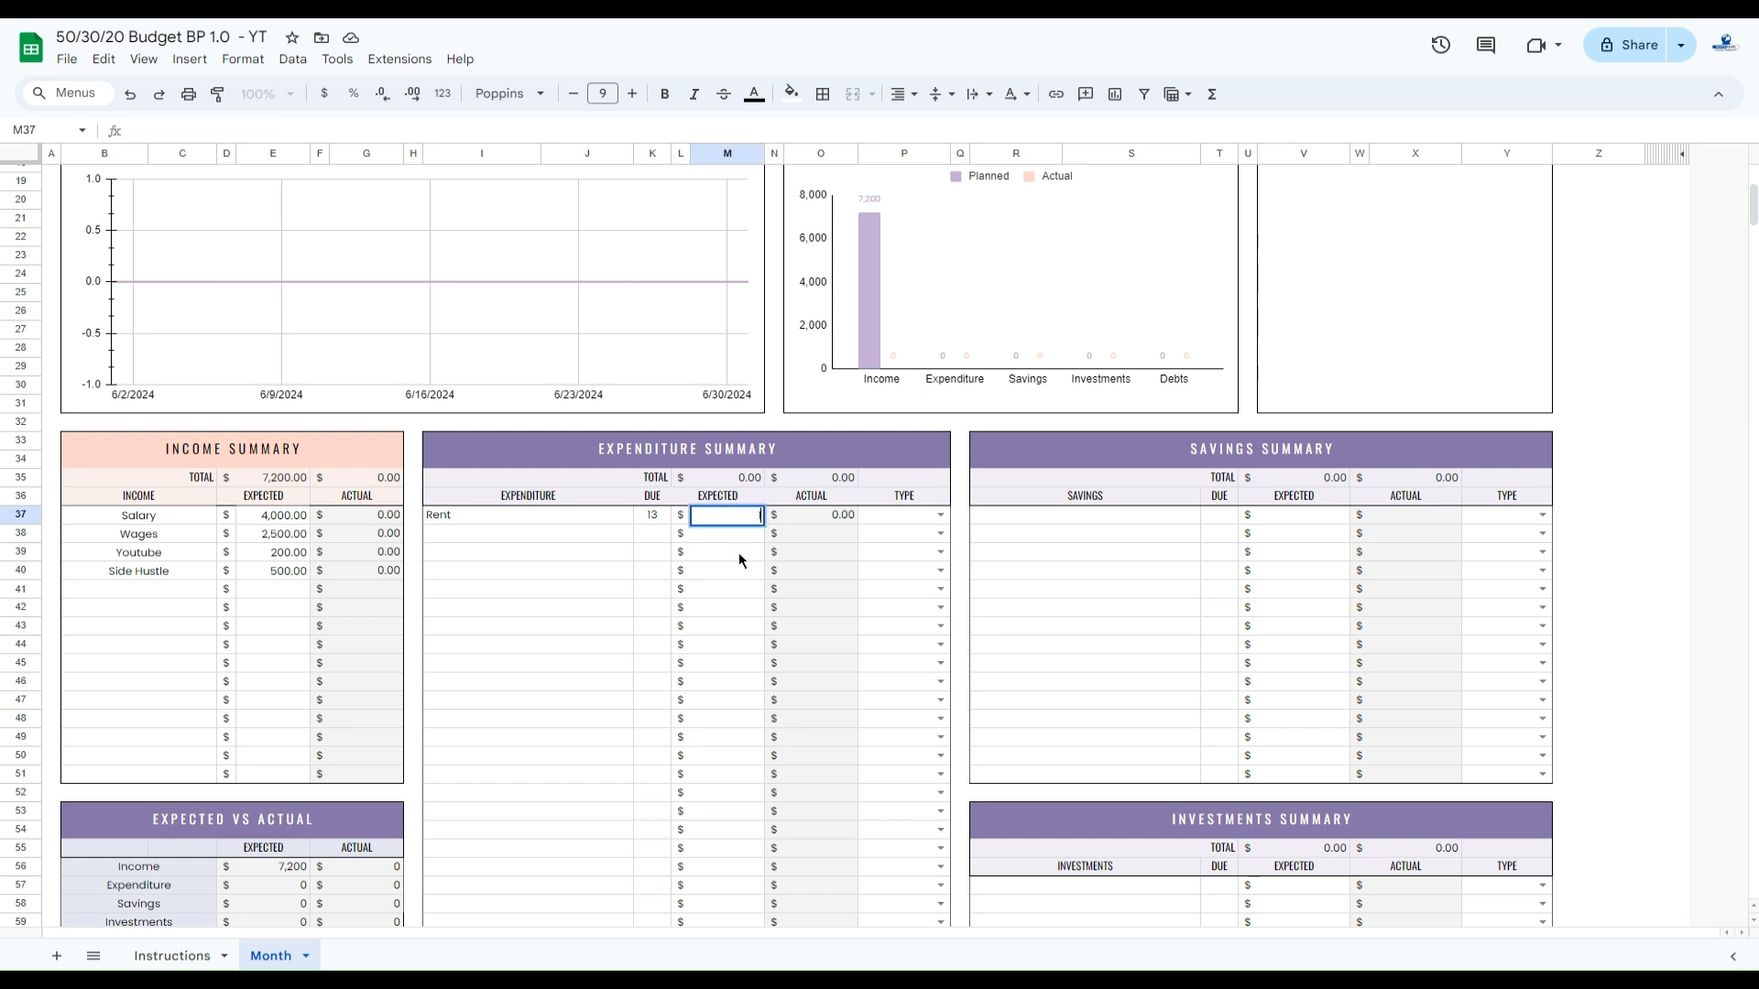
type("1,200")
key("Tab")
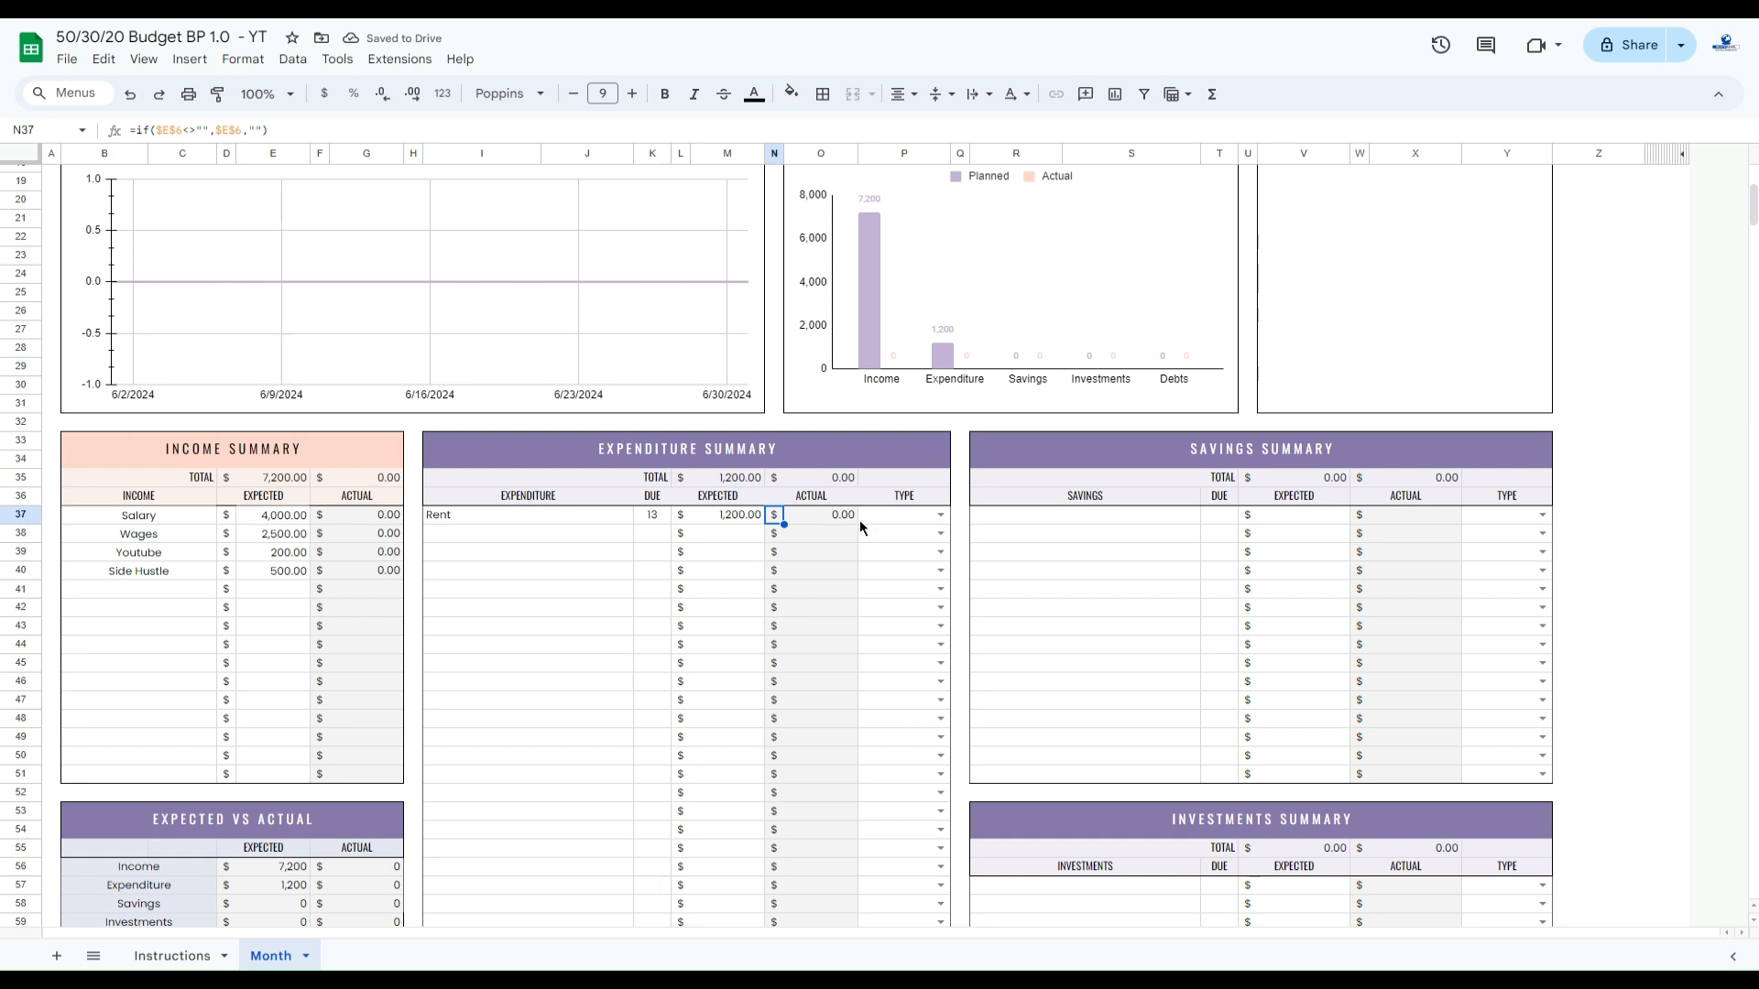
Set the type of the Rent expenditure to Needs.
scroll(1662, 359, "down", 20)
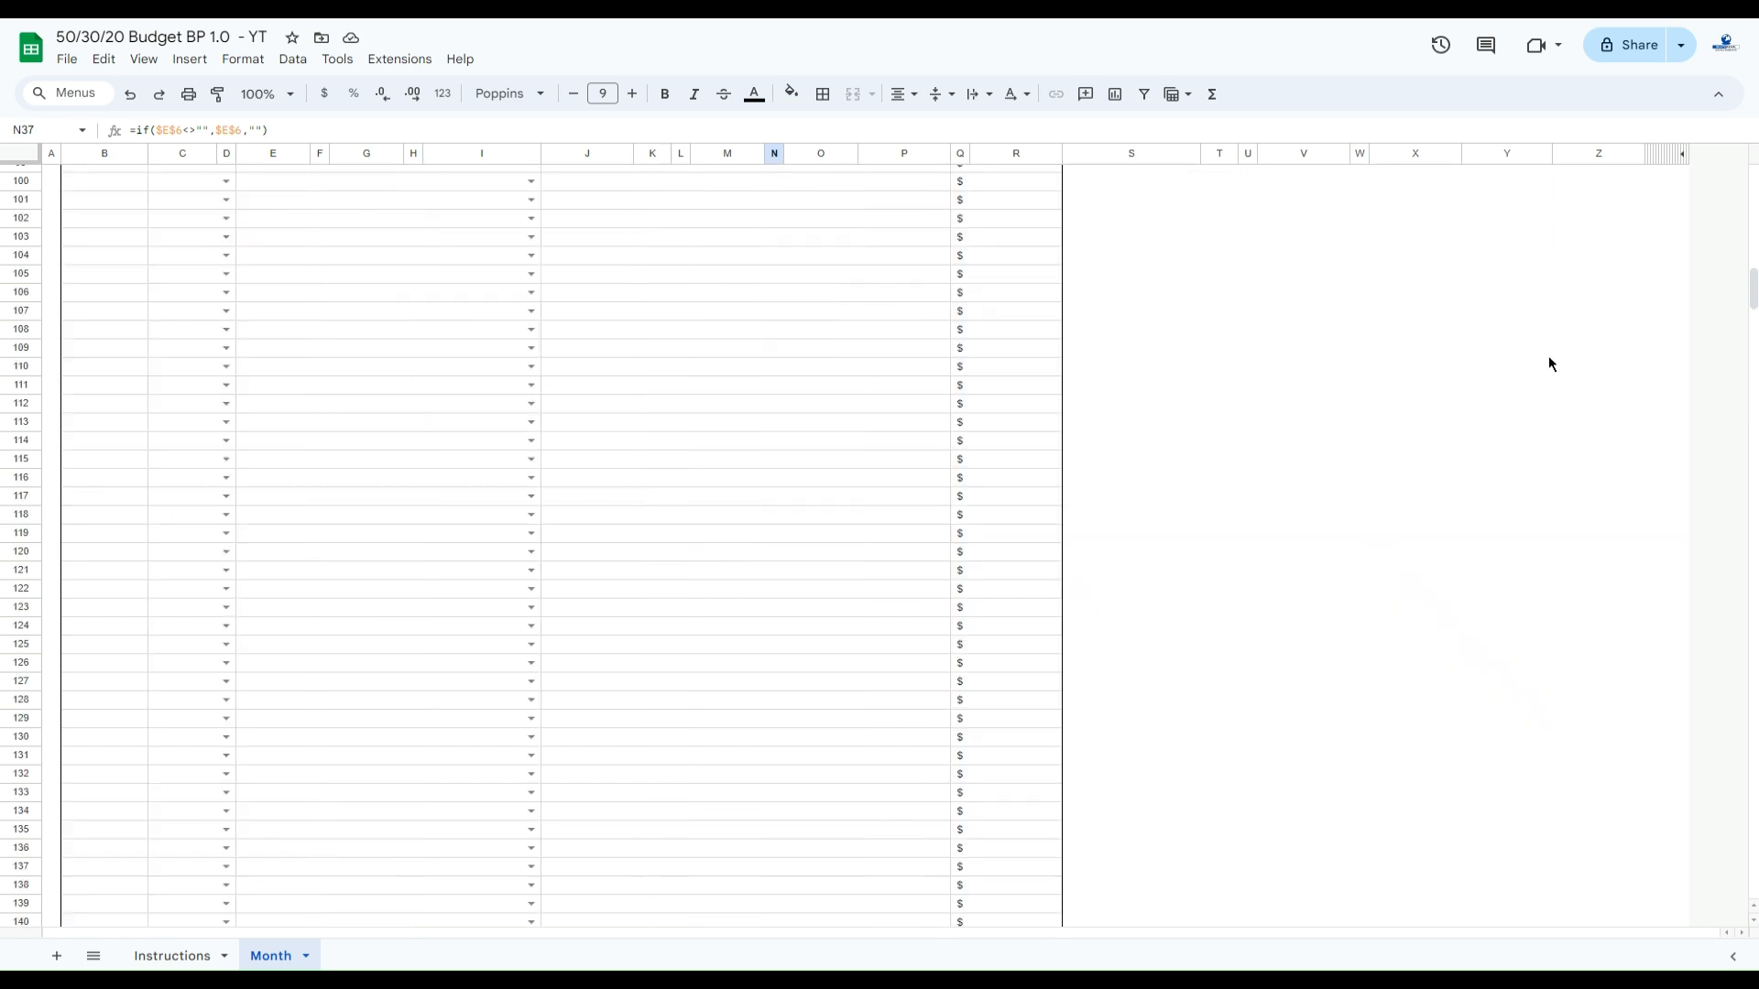
scroll(1548, 355, "up", 18)
scroll(1461, 371, "up", 9)
scroll(1404, 388, "down", 2)
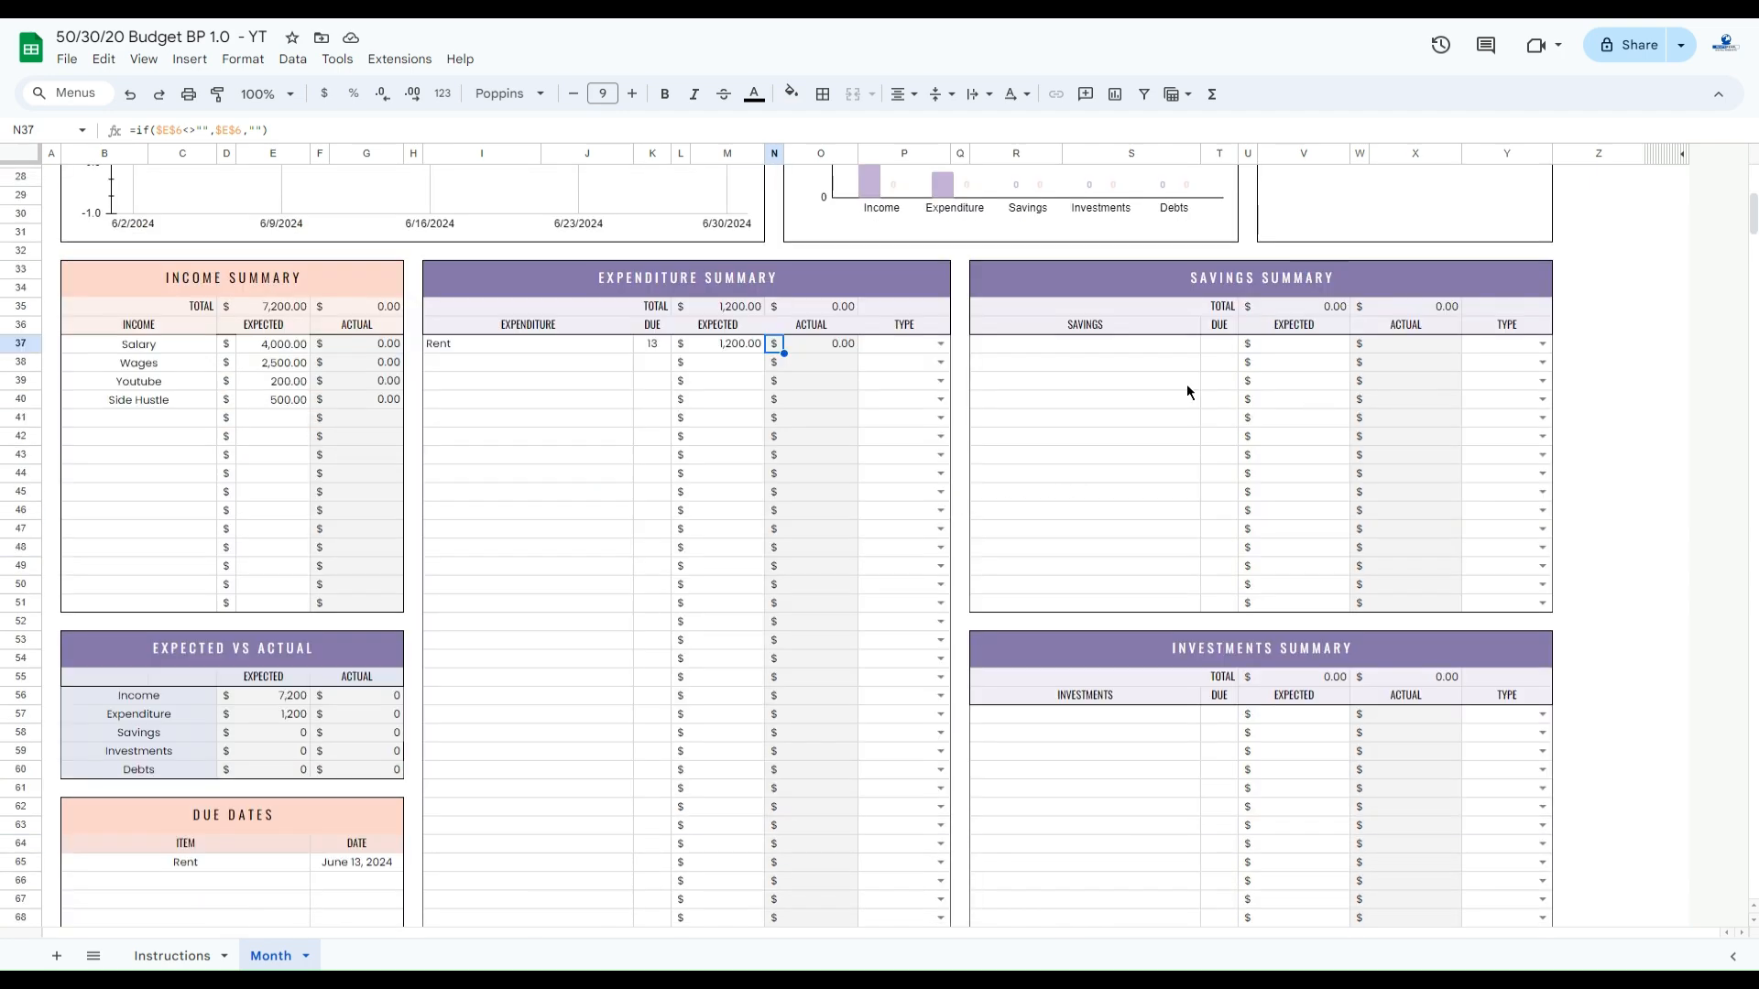
left_click(939, 344)
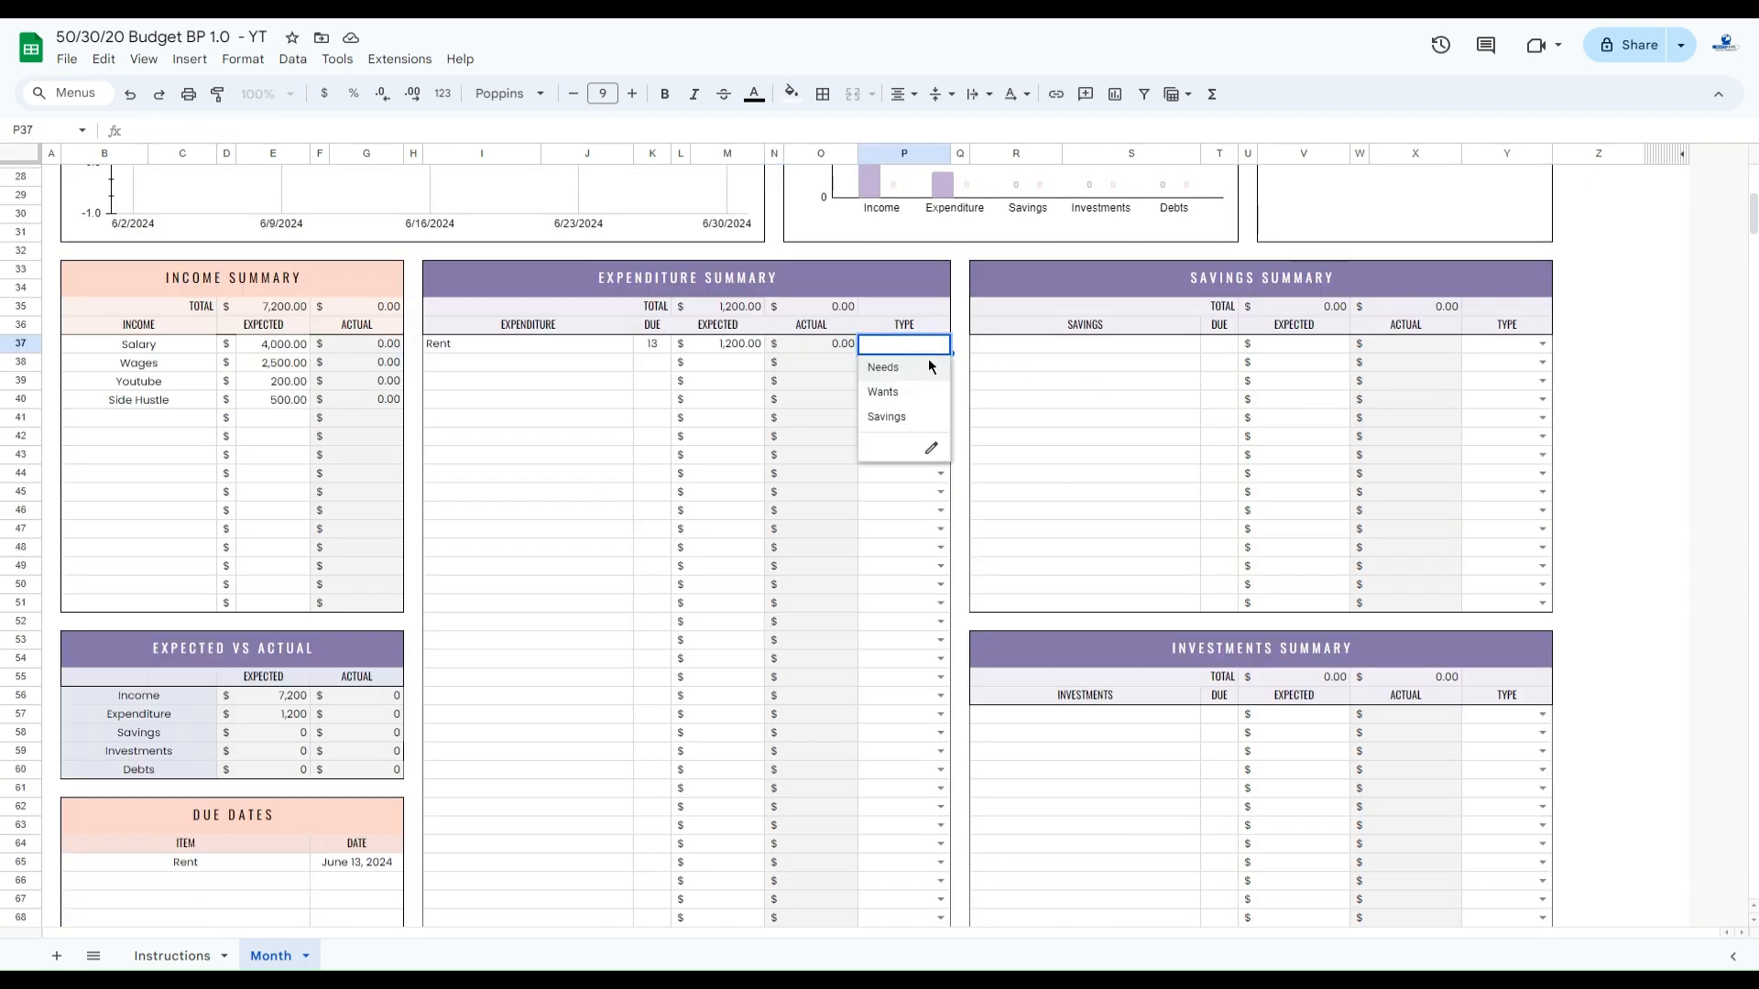
left_click(883, 367)
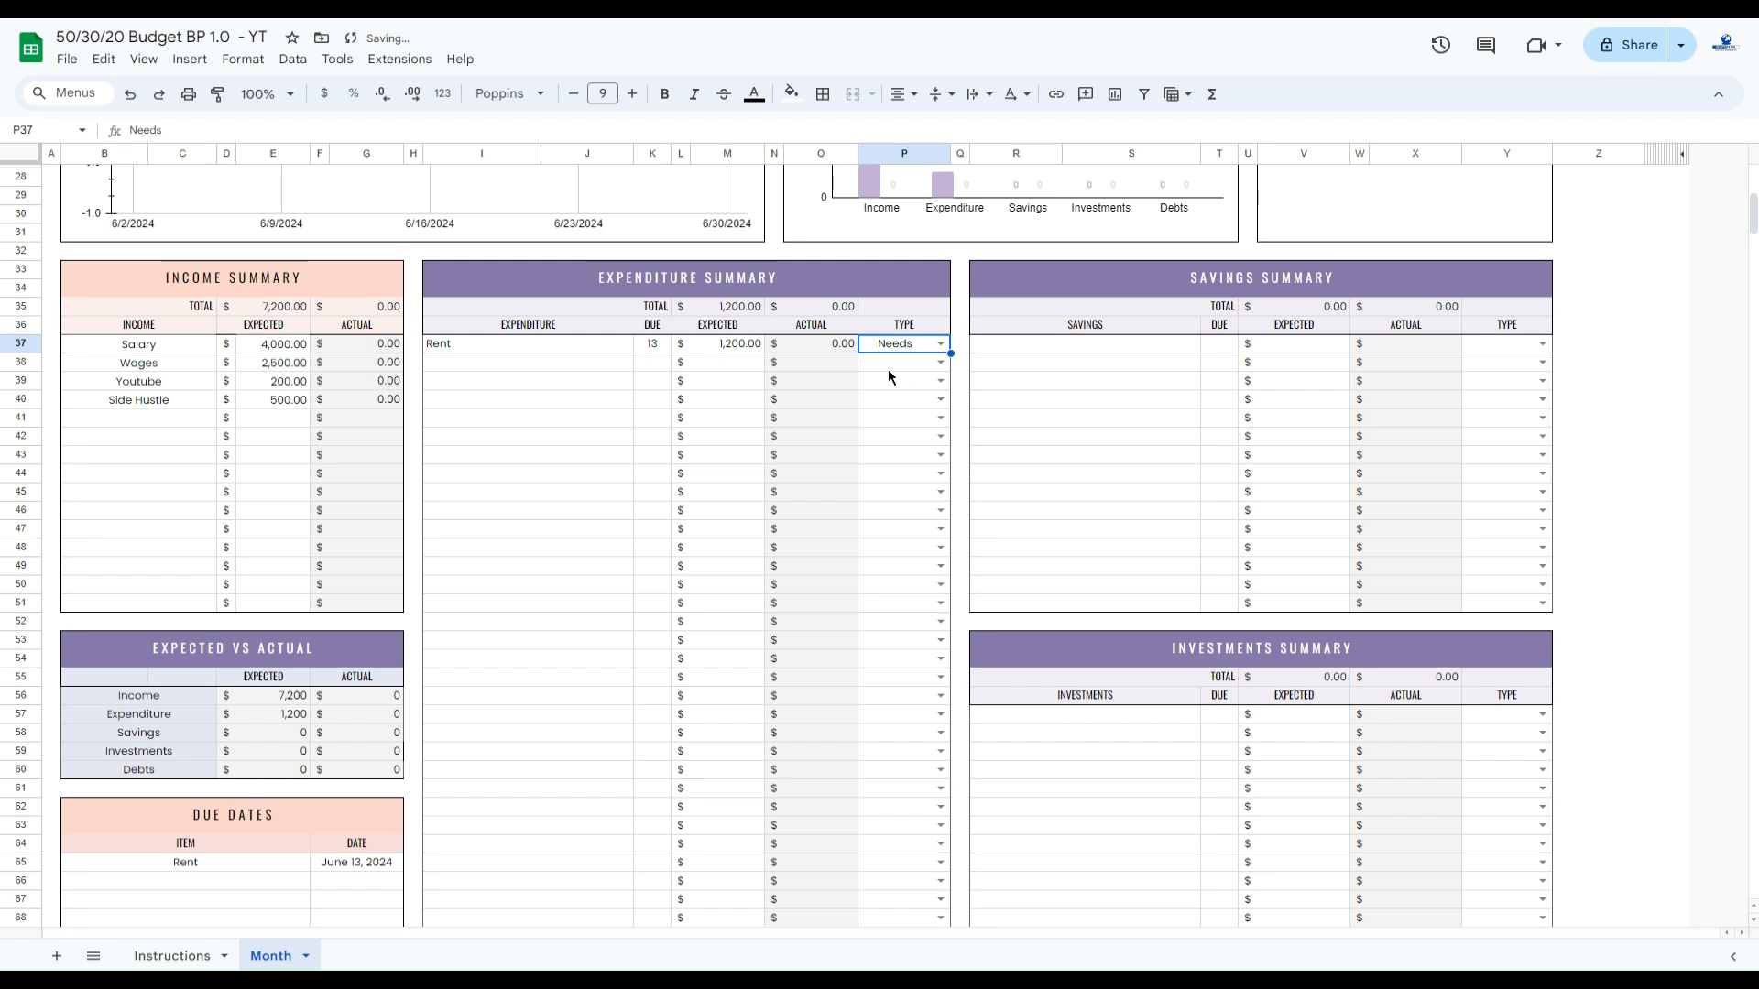
Fill the expenditure rows from Travel (900, Wants) to Netflix Subscription (30, Wants), and add three savings funds, a 400 Stock Market investment and the debts.
left_click_drag(458, 370, 499, 888)
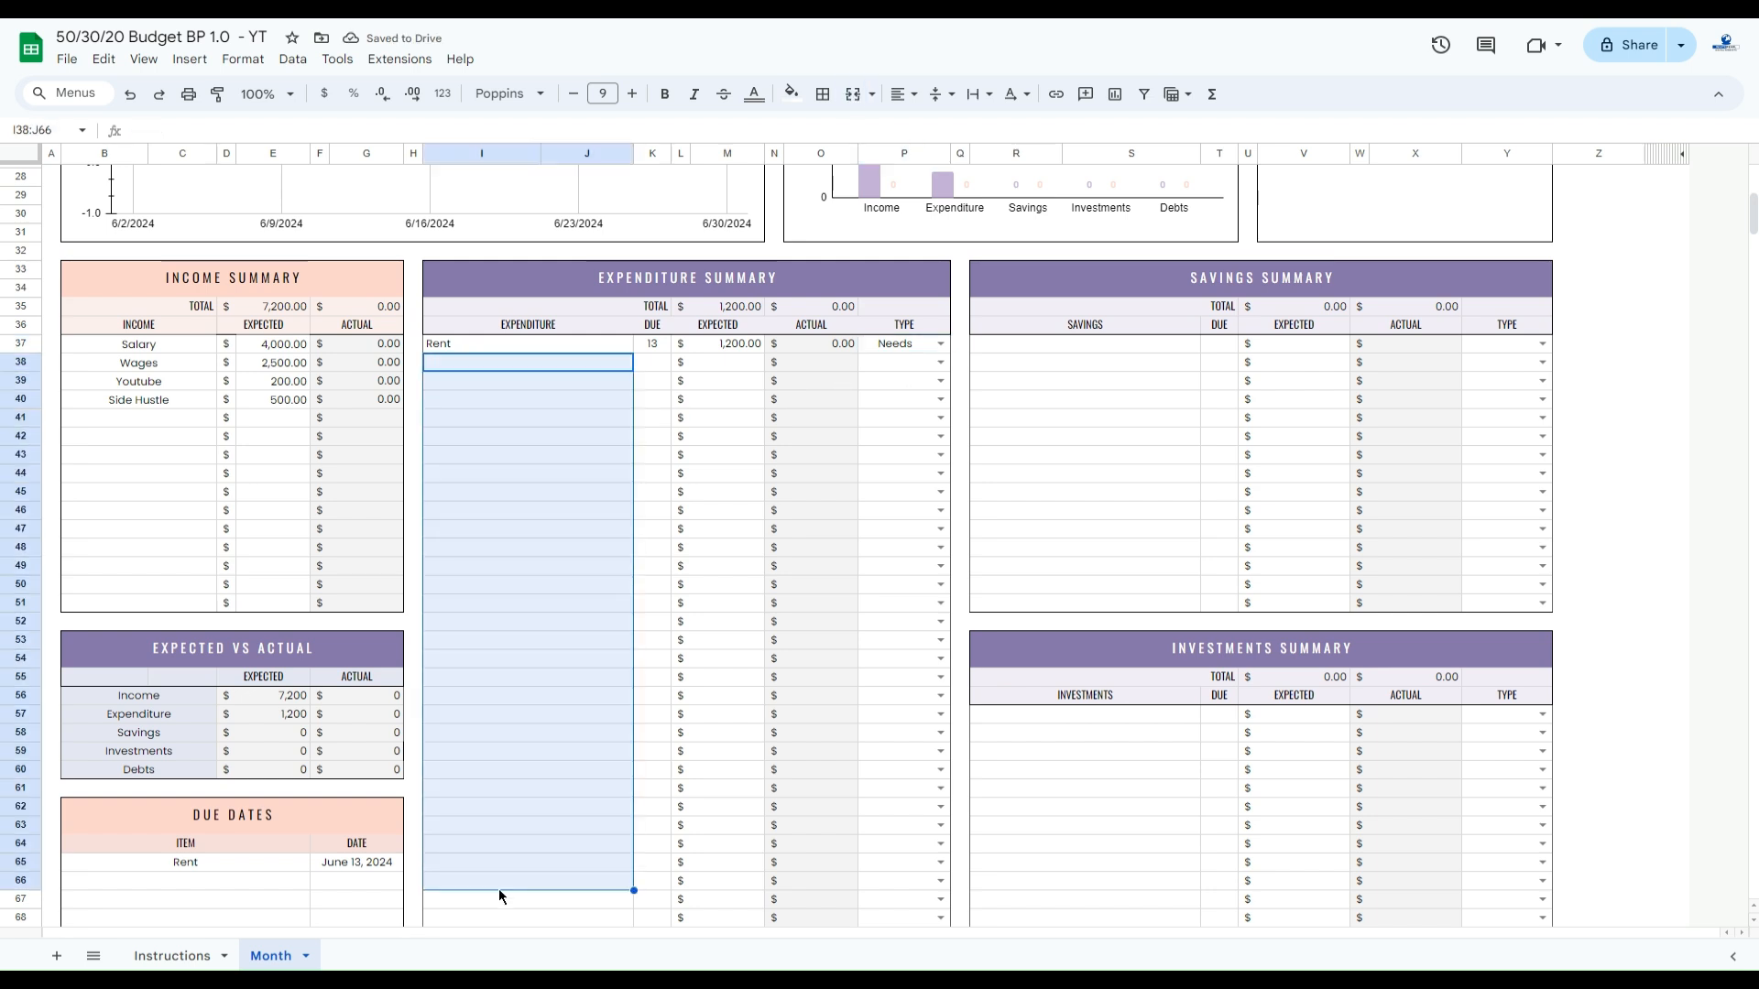
left_click(506, 363)
left_click(507, 350)
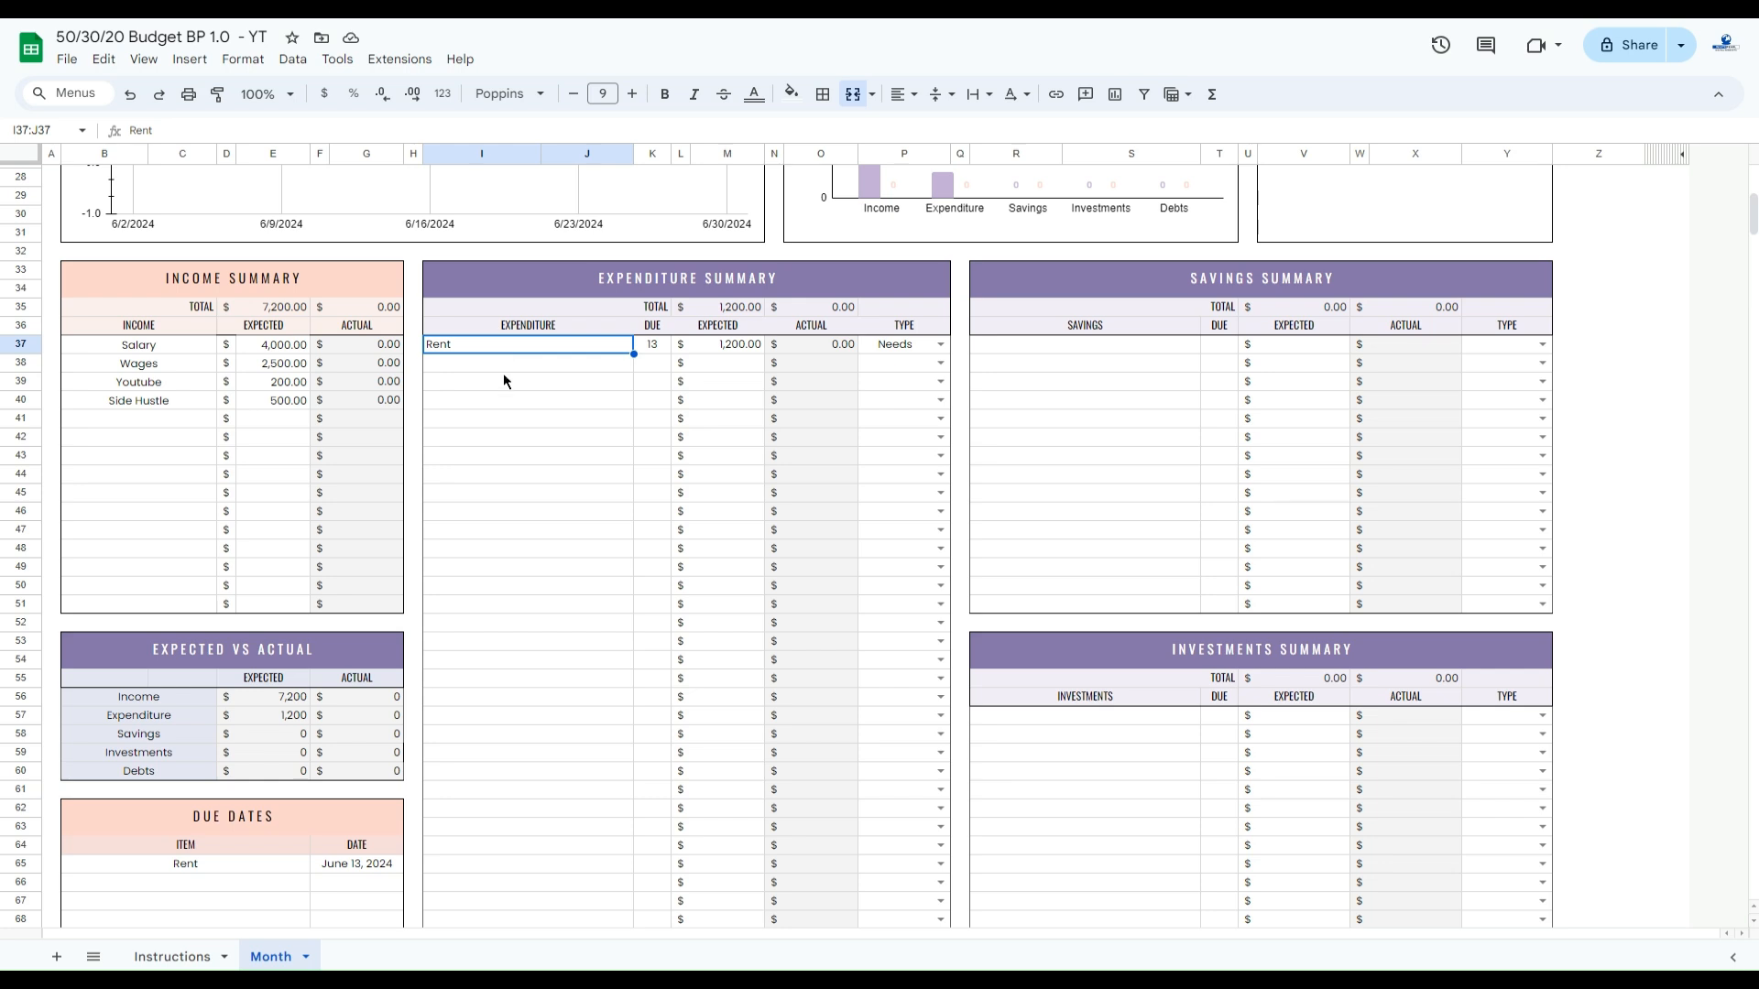
type("Travel\t\t900.00\tWants Canva\t4\t20.00\tNeeds Utility\t3\t50.00\tNeeds Internet\t10\t40.00\tNeeds Grocery\t\t400.00\tNeeds Personal Care\t\t200.00\tNeeds Entertainment\t\t100.00\tWants Trip To New York\t\t500.00\tWants Pet Cae\t\t200.00\tNeeds Car Insurance\t3\t200.00\tNeeds Restaurant\t\t200.00\tWants Netflix Subscription\t4\t30.00\tWants")
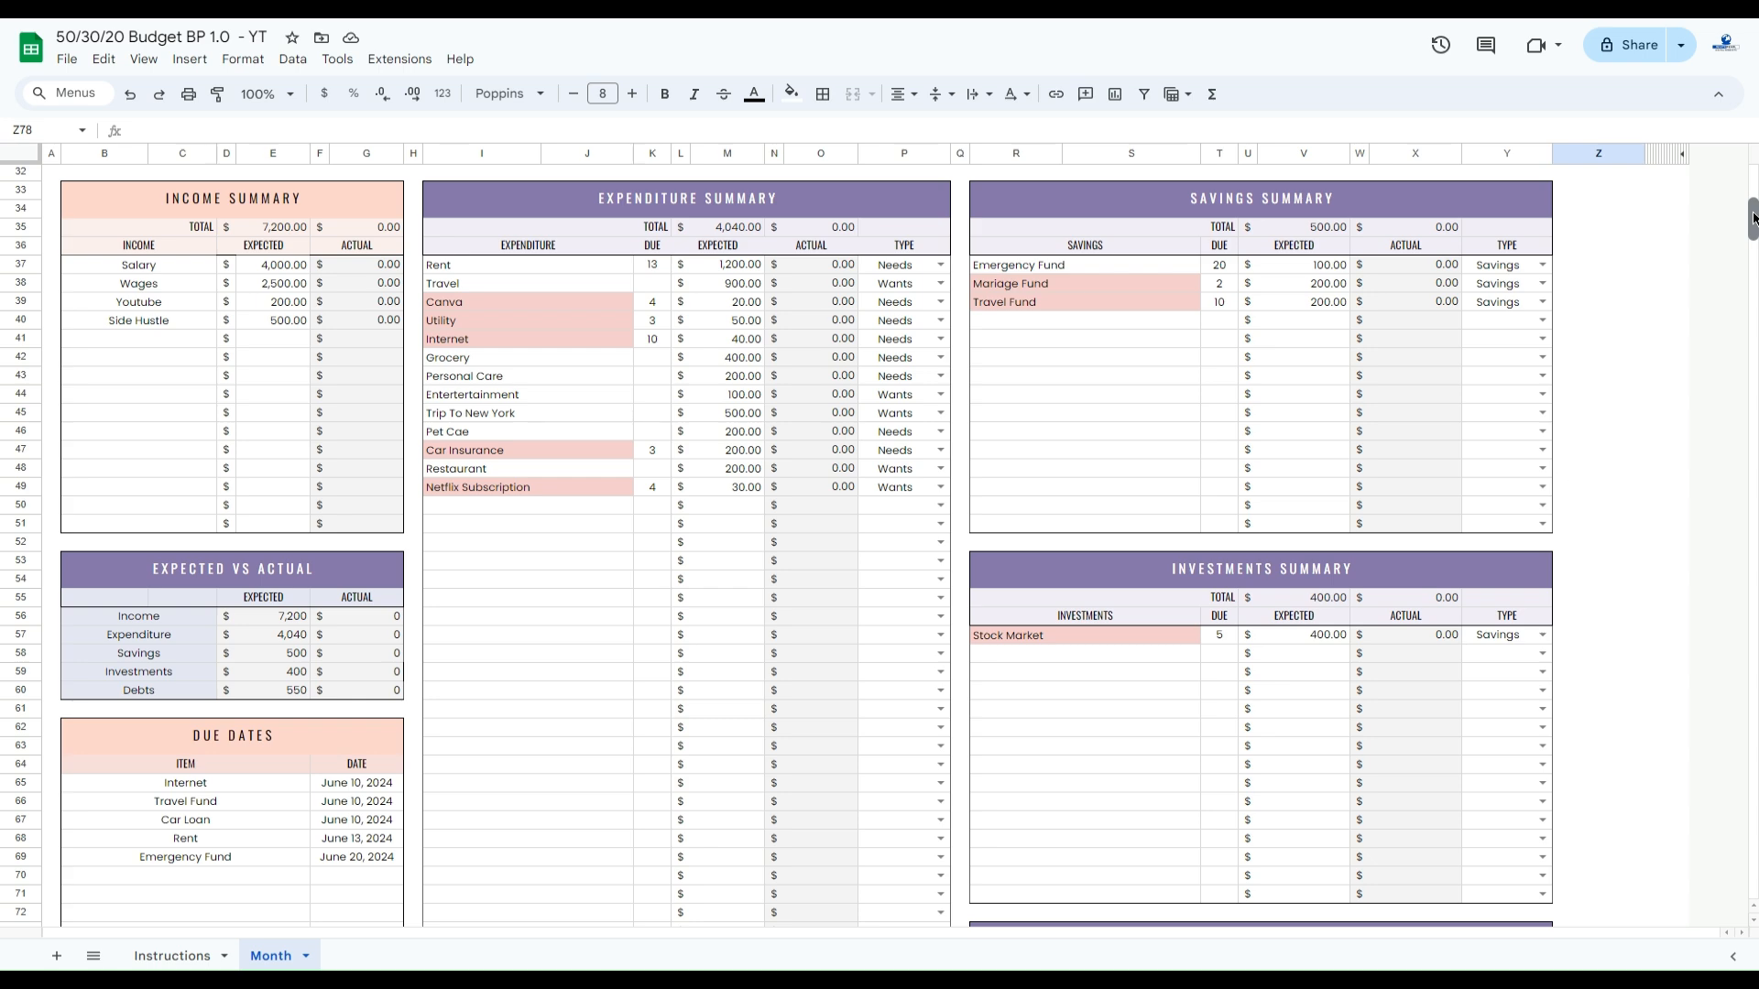
mouse_move(1752, 222)
left_mouse_down()
mouse_move(1752, 241)
mouse_move(1743, 217)
left_mouse_up()
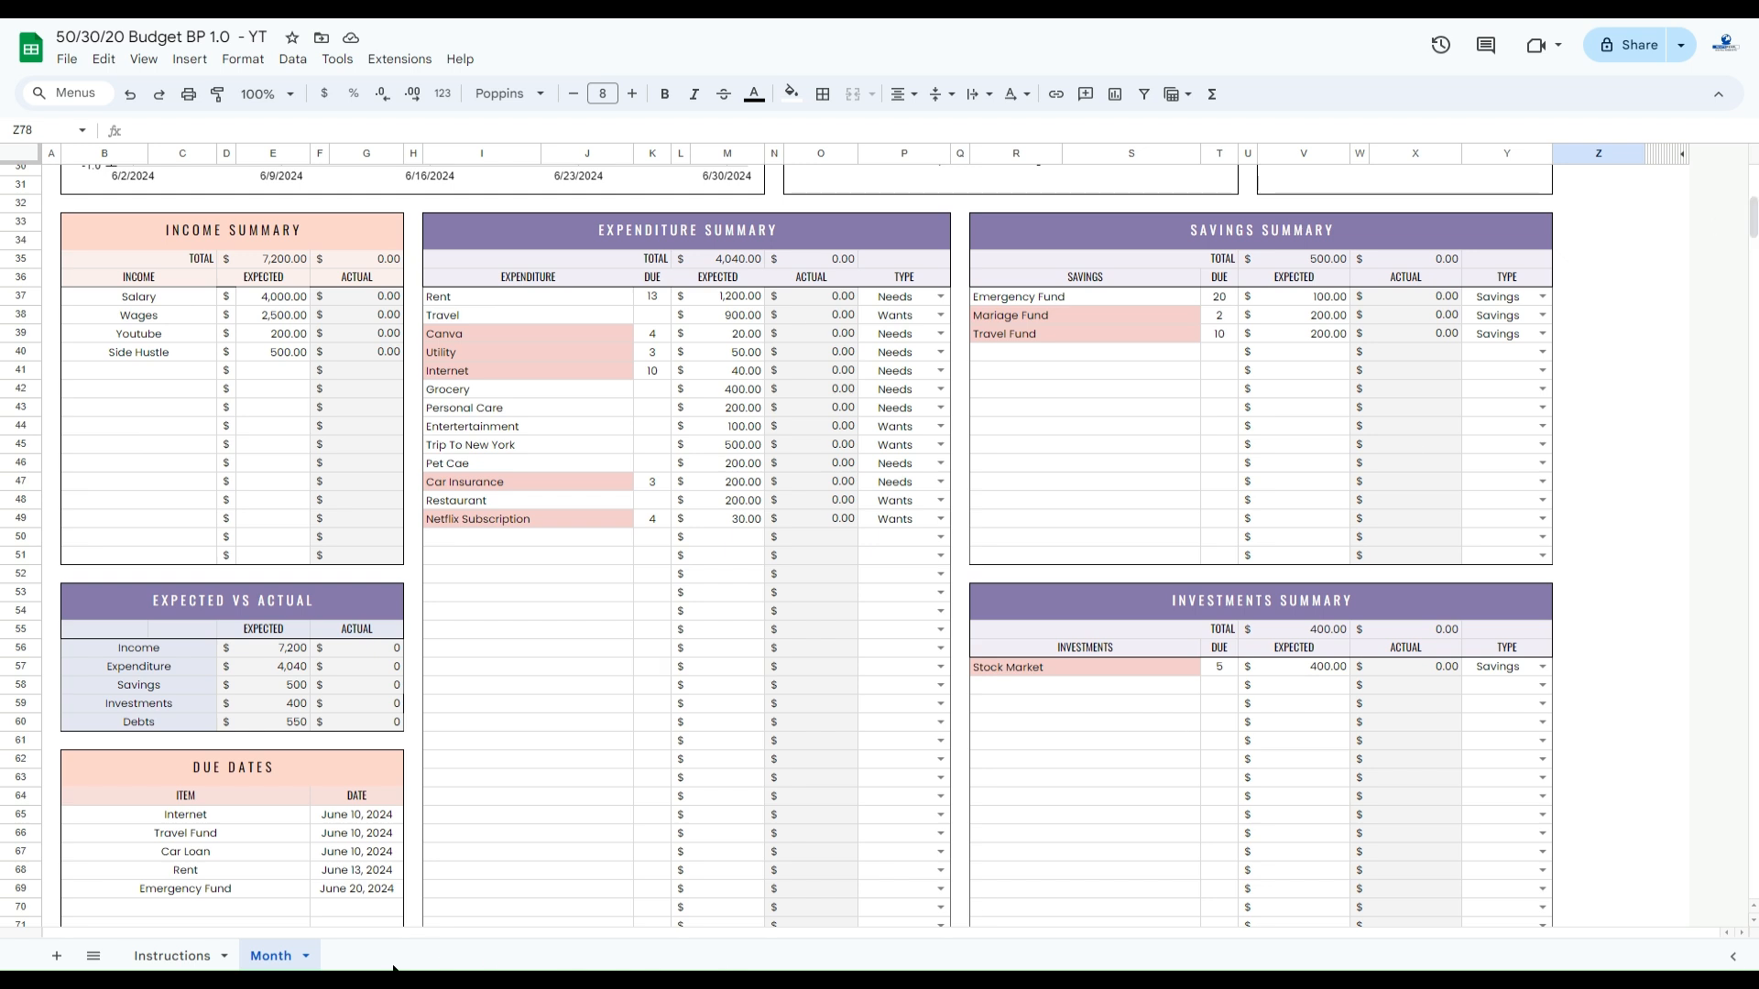
Rename the Month sheet to "Template".
right_click(284, 963)
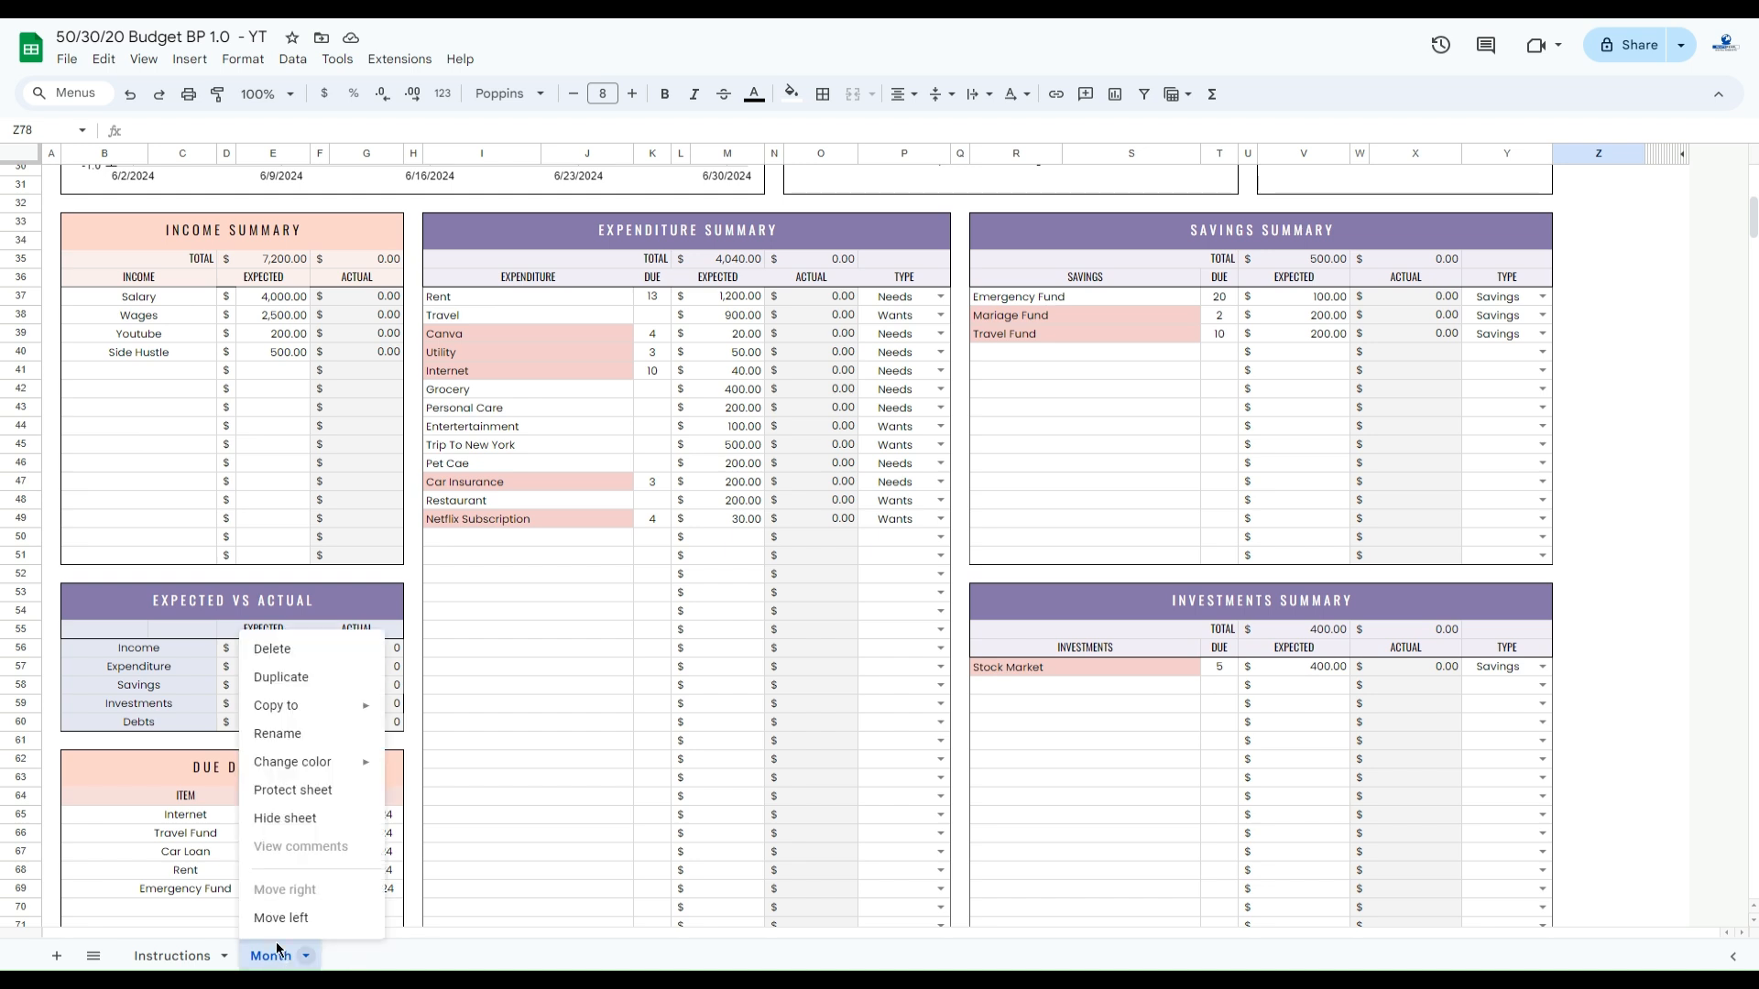
left_click(295, 736)
type("Template")
key("Return")
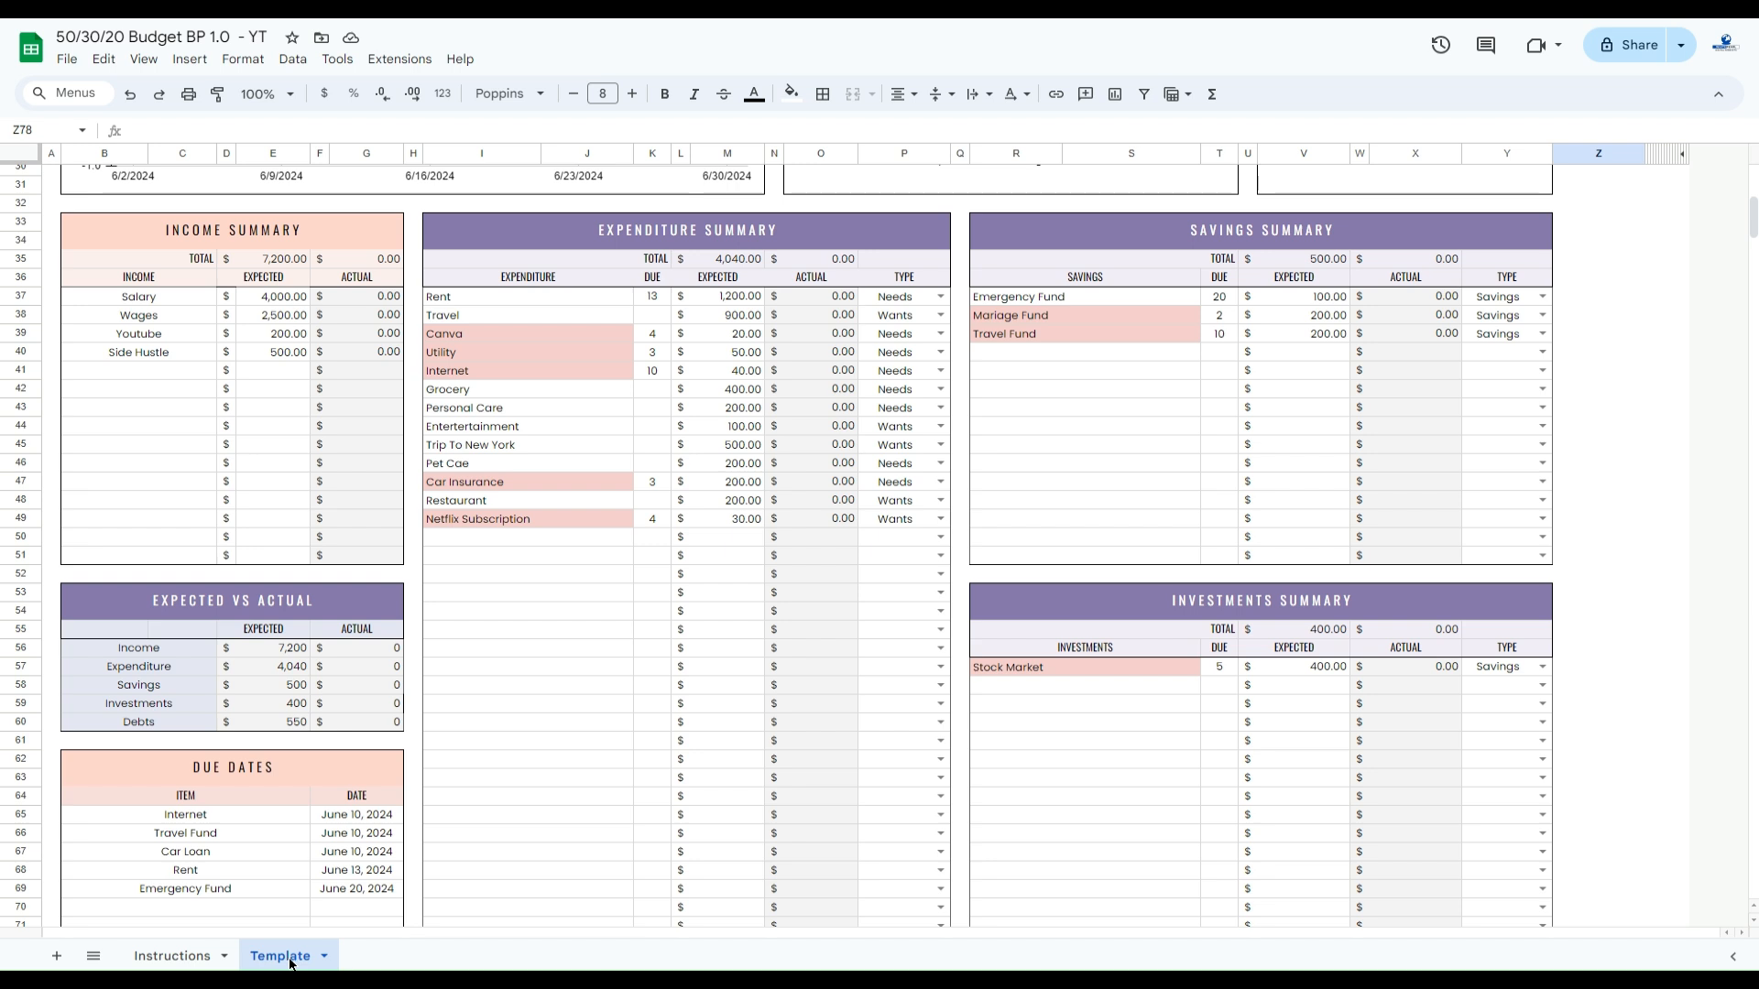
Duplicate the Template sheet and rename the copy "June 2024".
right_click(290, 961)
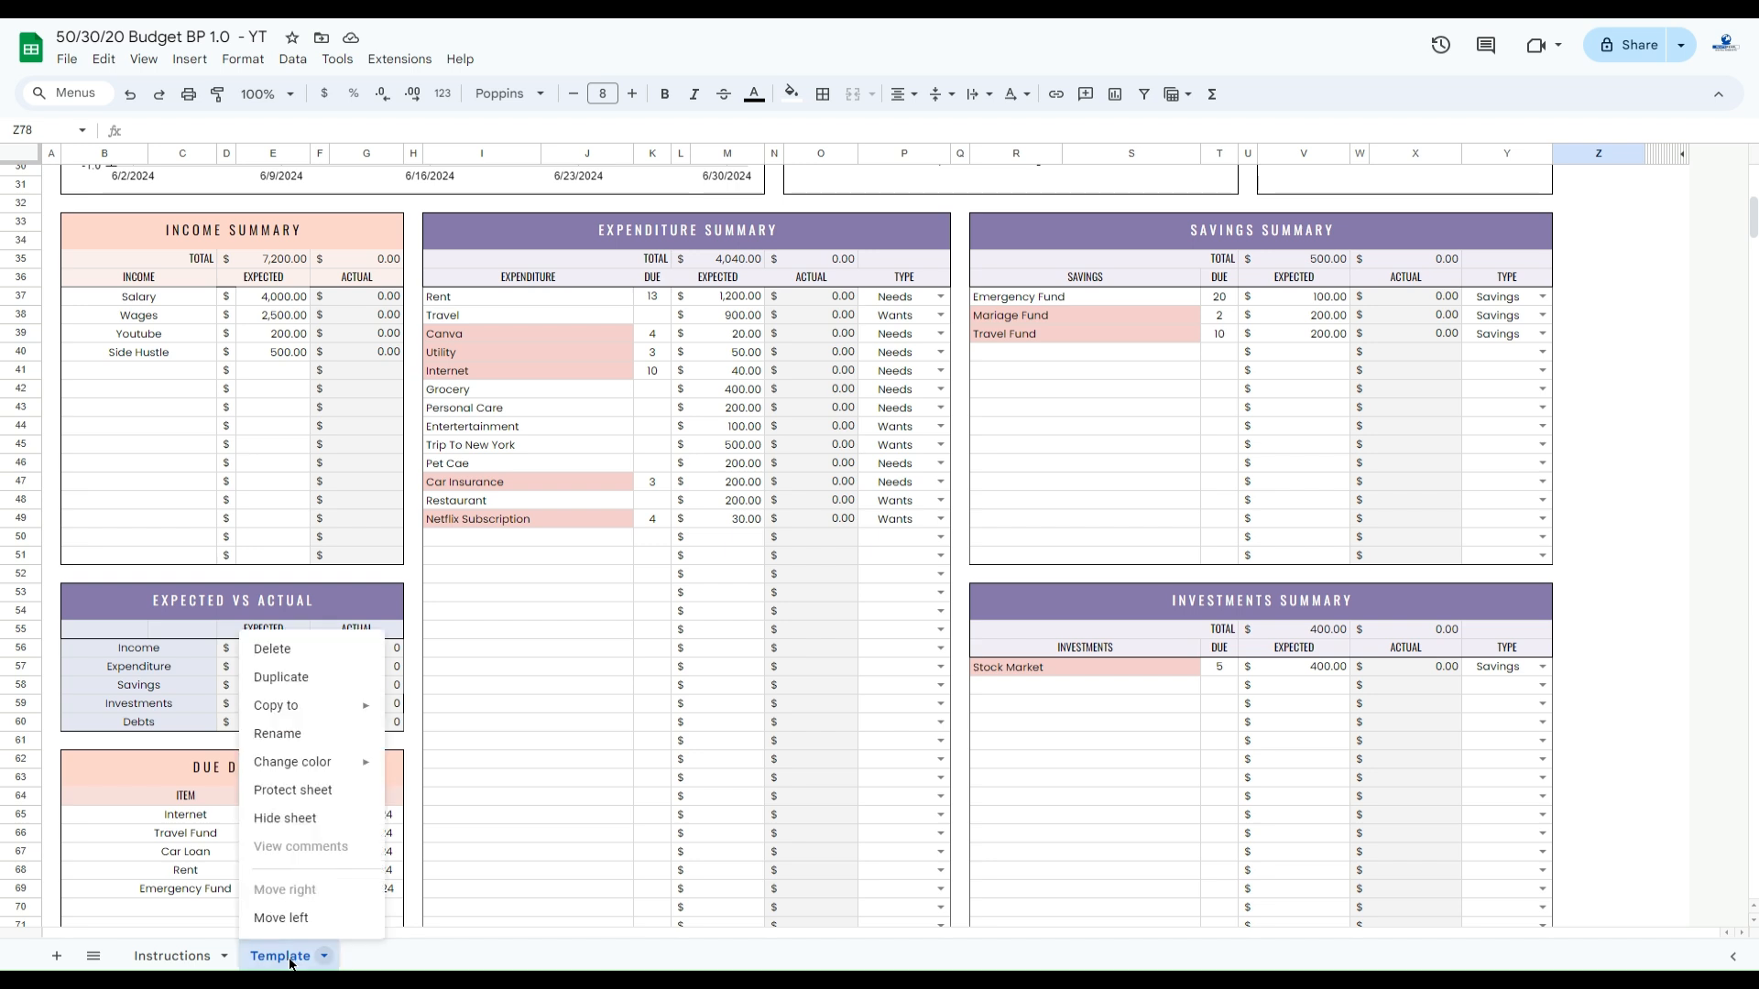
left_click(277, 678)
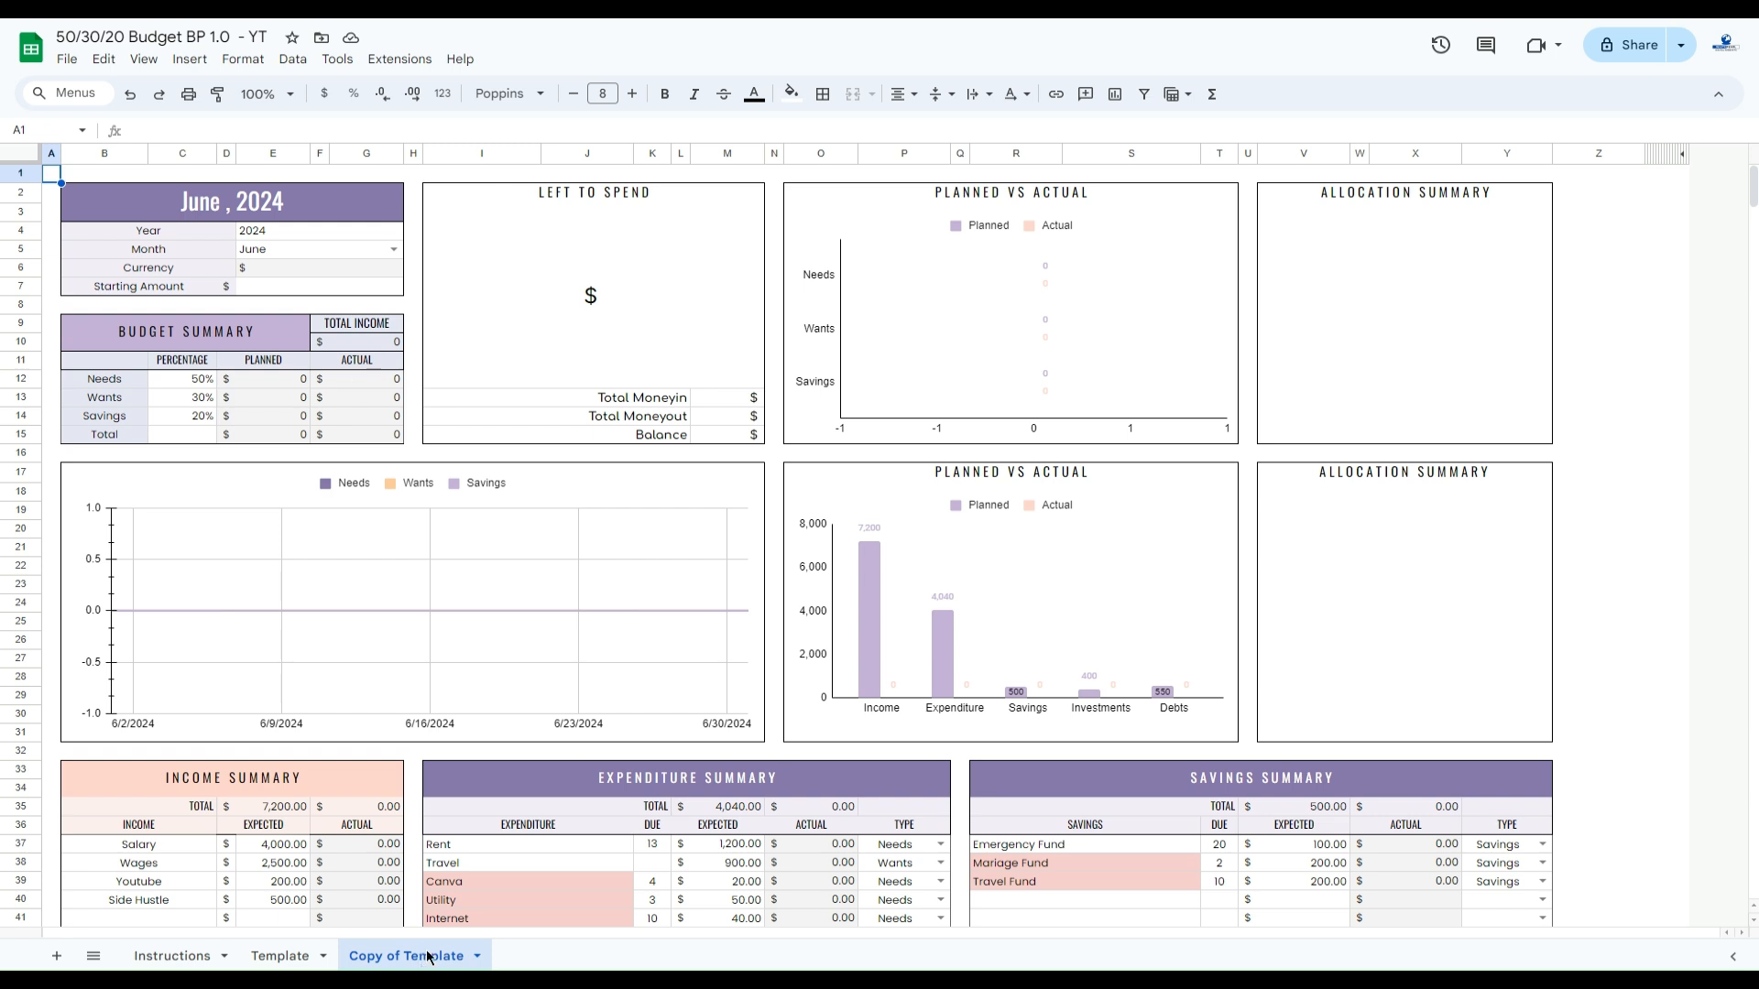
left_click(241, 232)
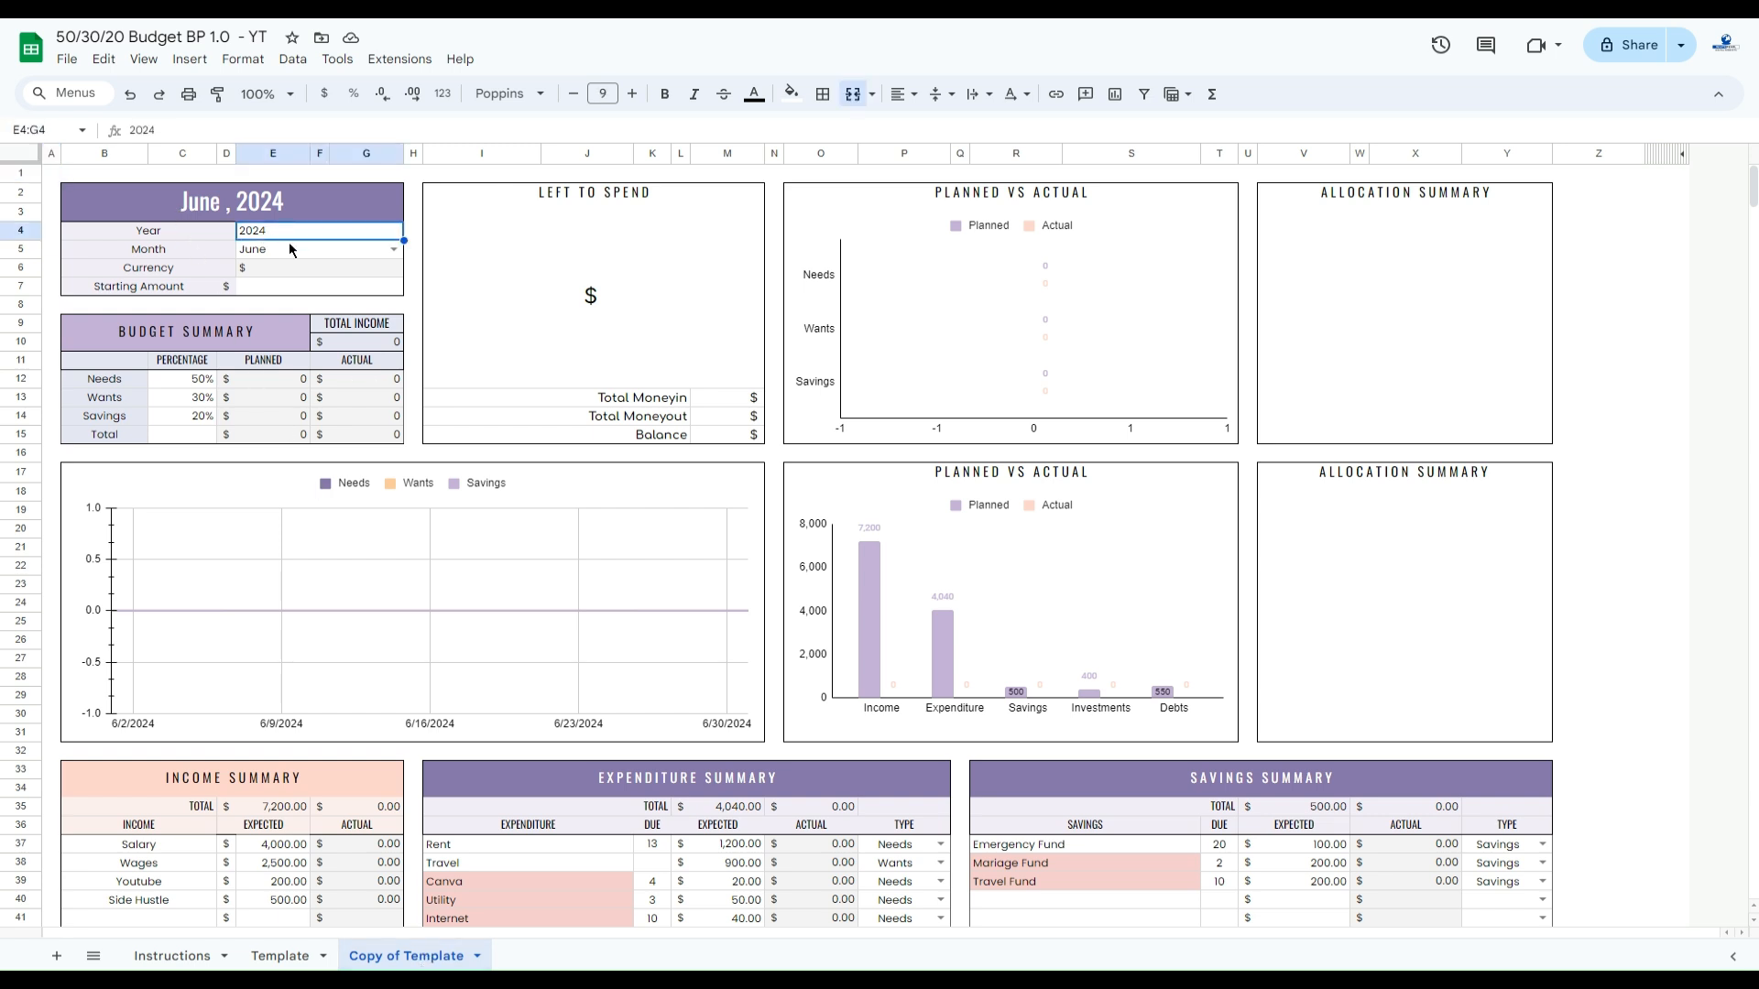
left_click(309, 256)
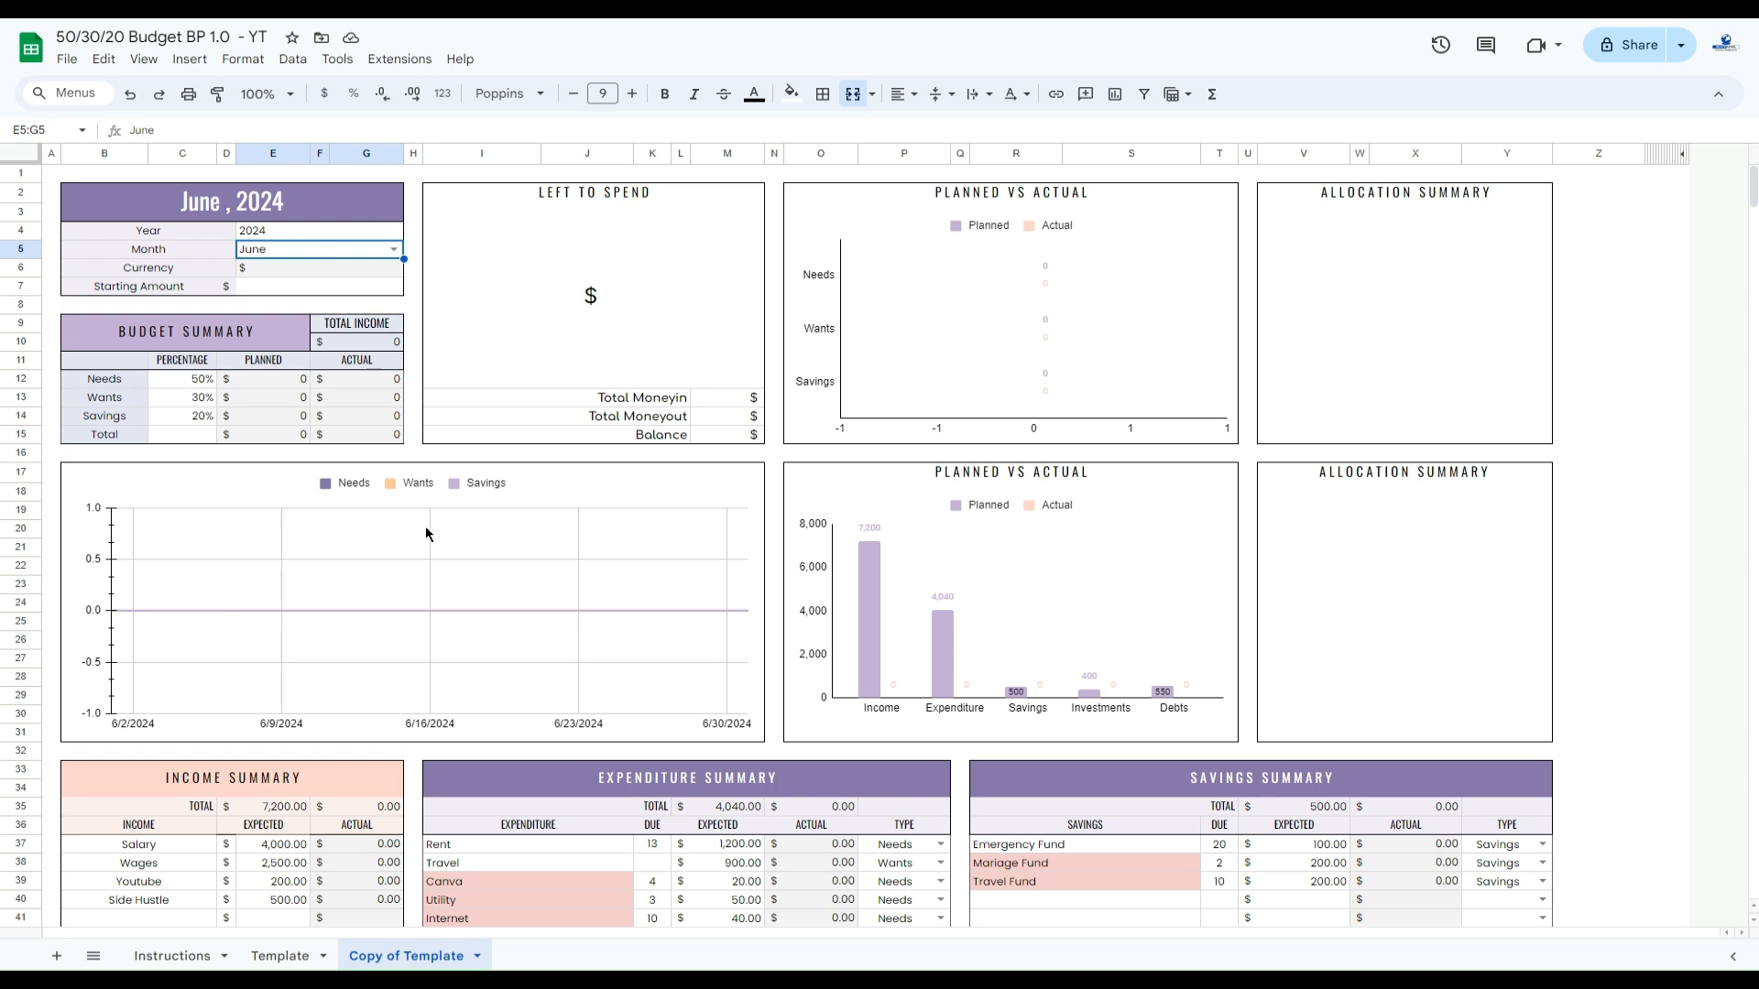
right_click(400, 962)
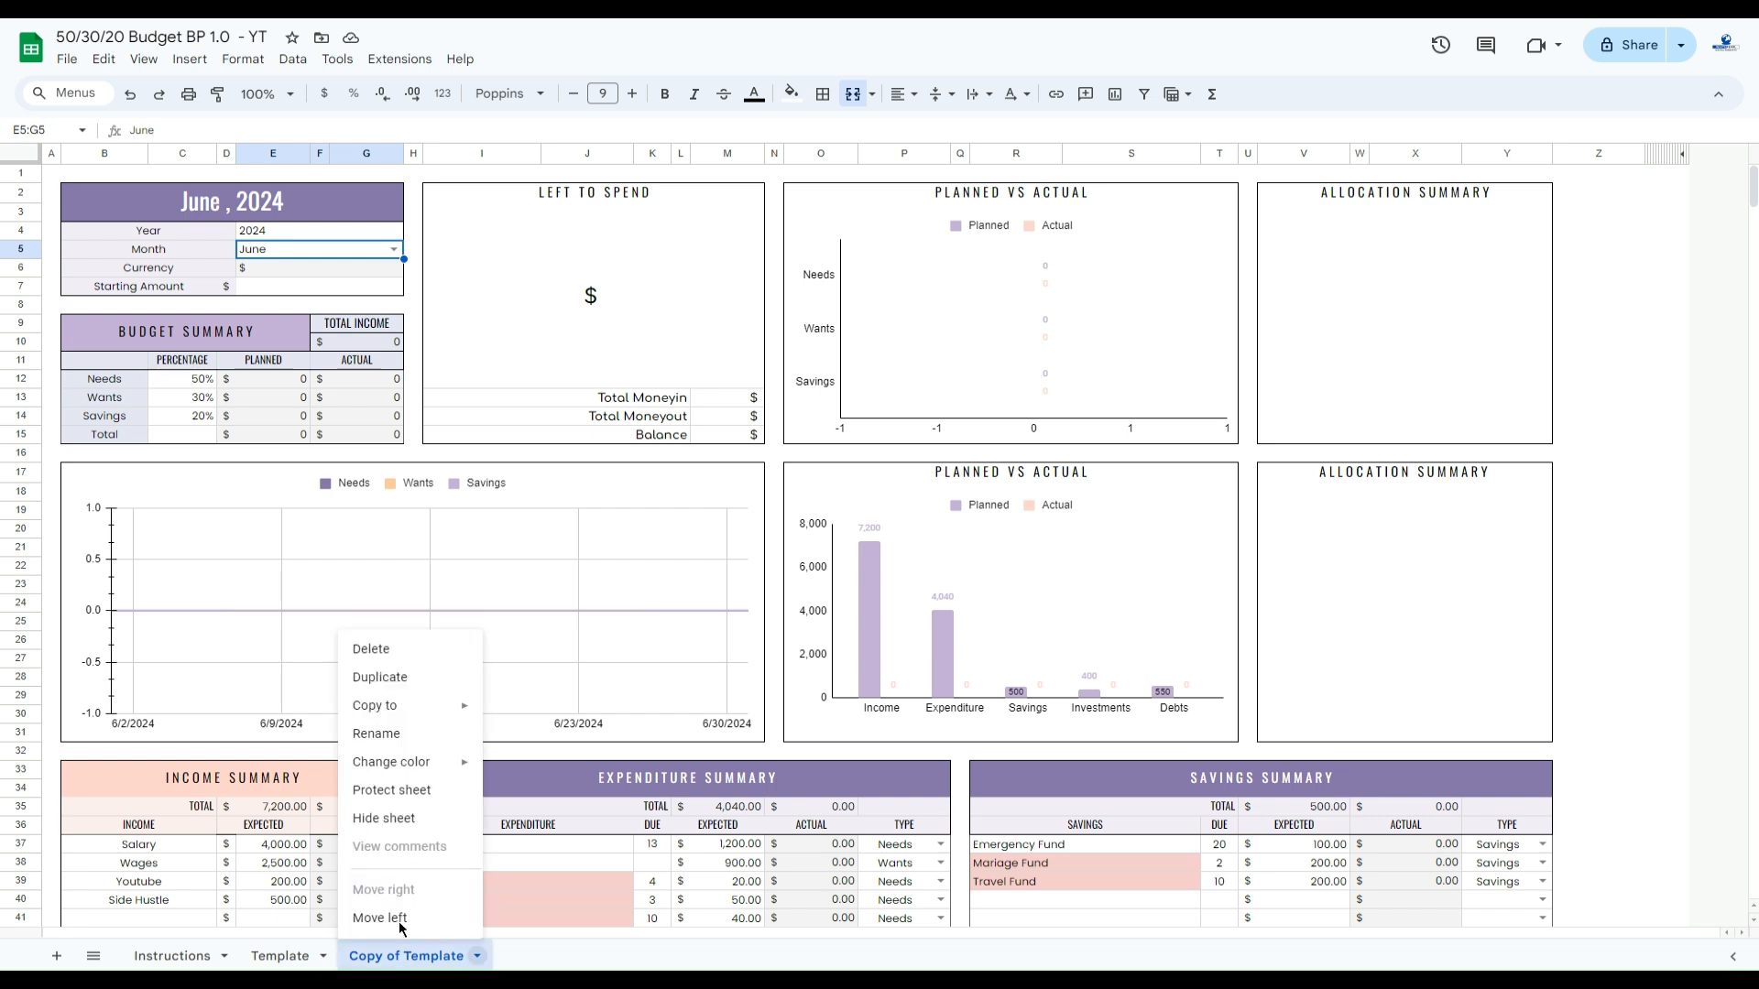
left_click(378, 733)
type("June 2024")
key("Return")
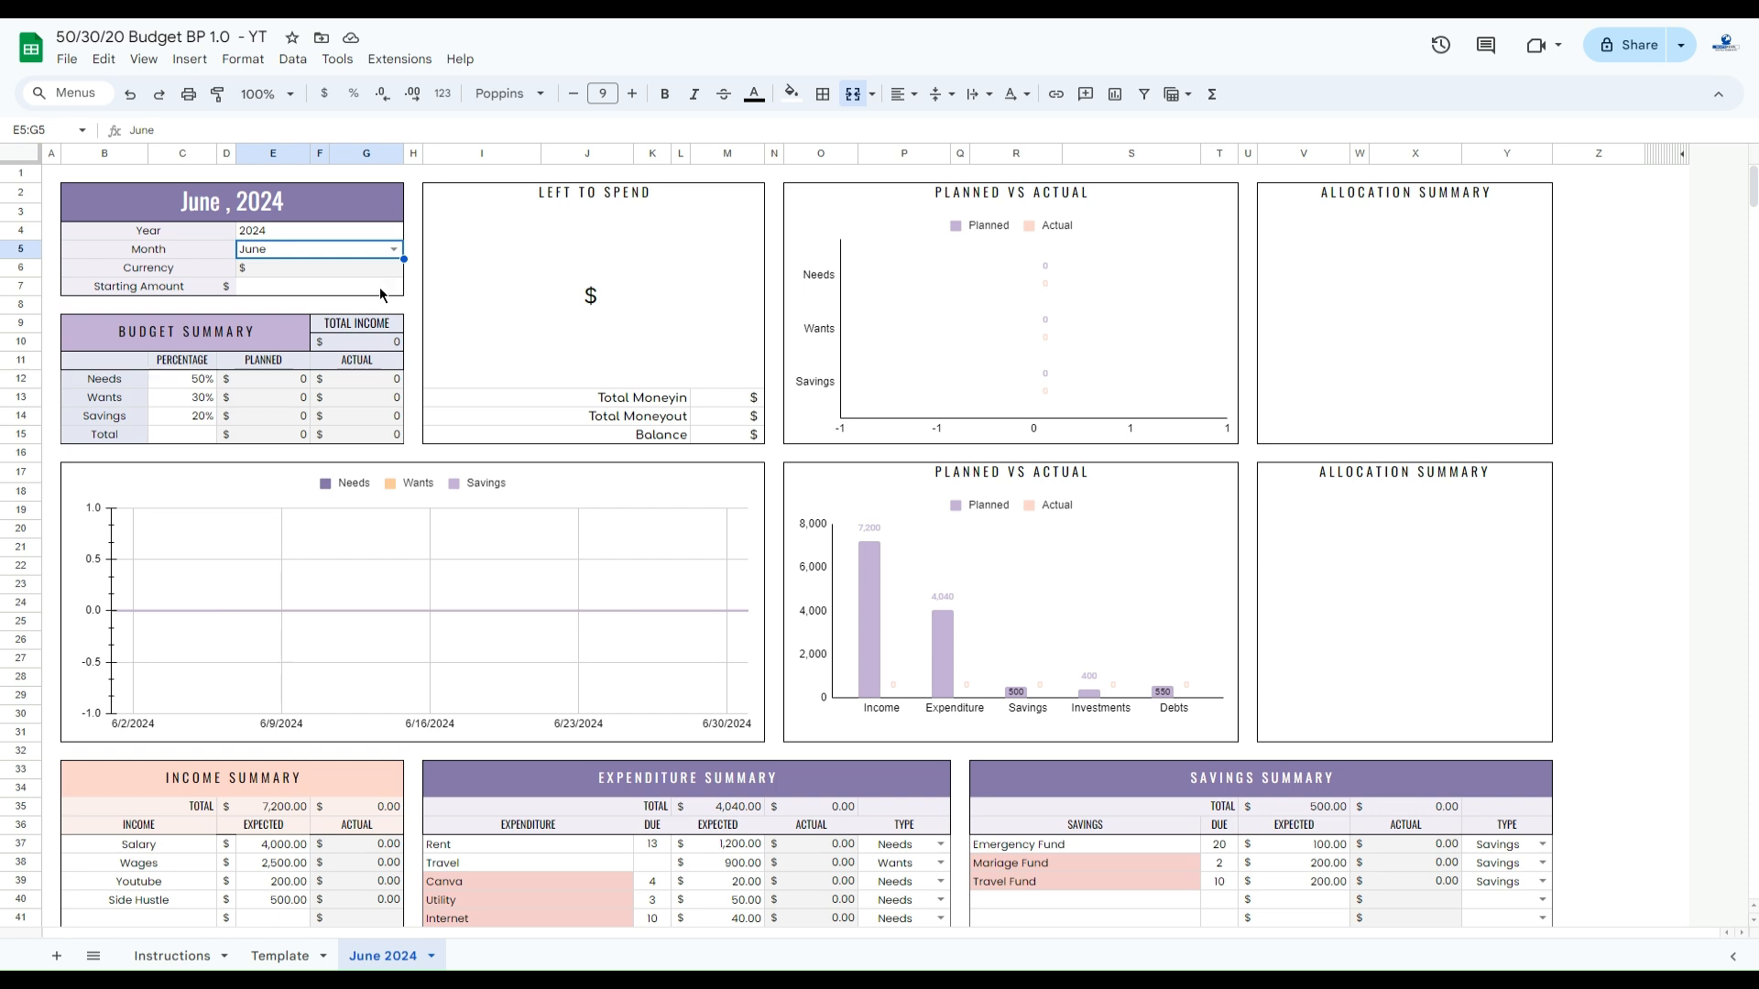
Set the Starting Amount of the June 2024 budget to 1000.
left_click(382, 294)
double_click(378, 287)
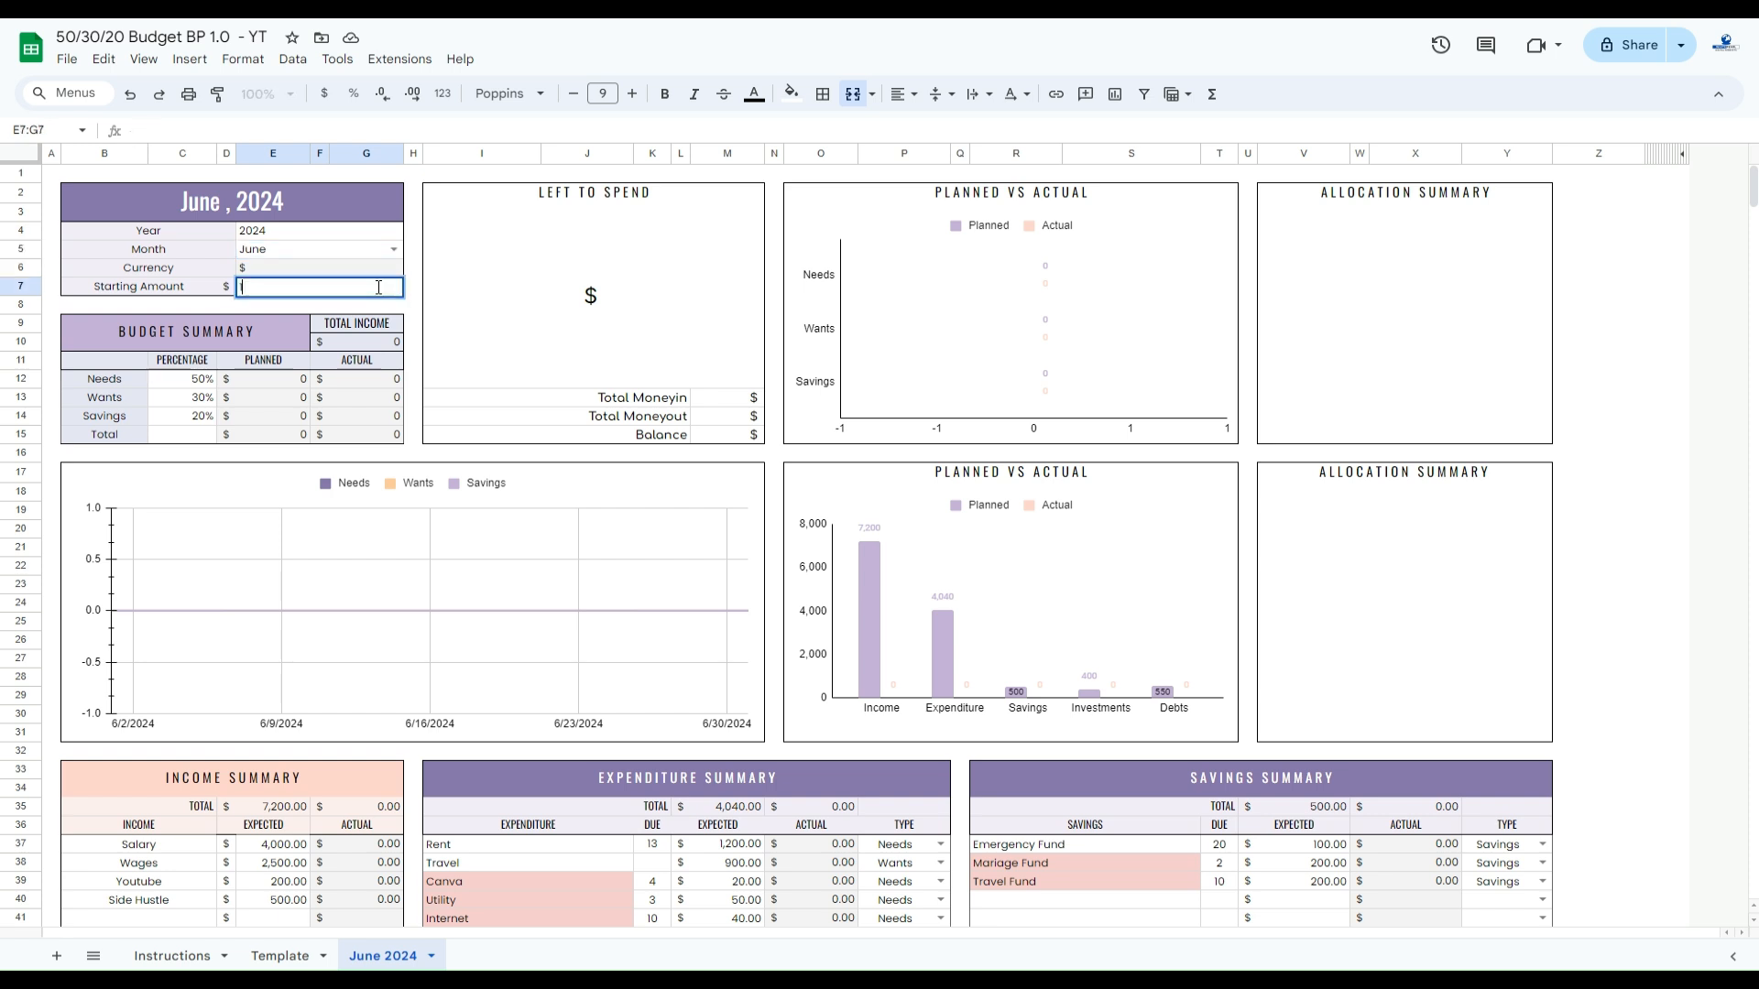
type("1000")
key("Return")
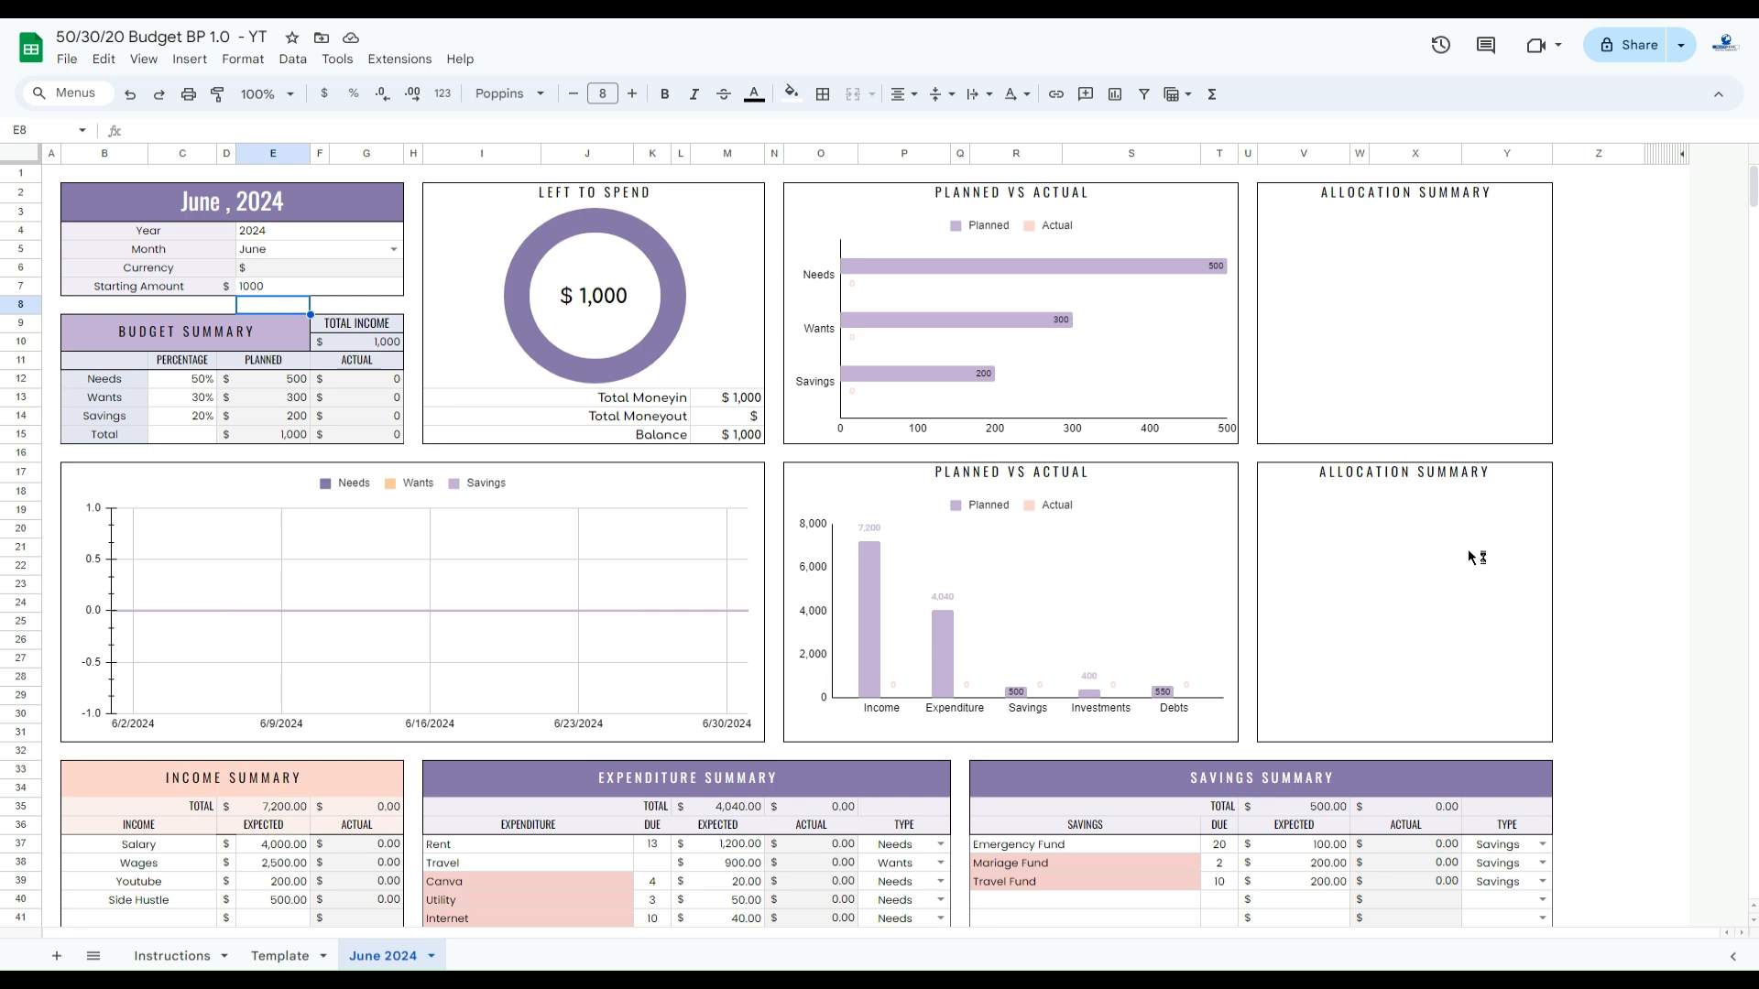
left_click_drag(202, 383, 201, 423)
left_click(200, 435)
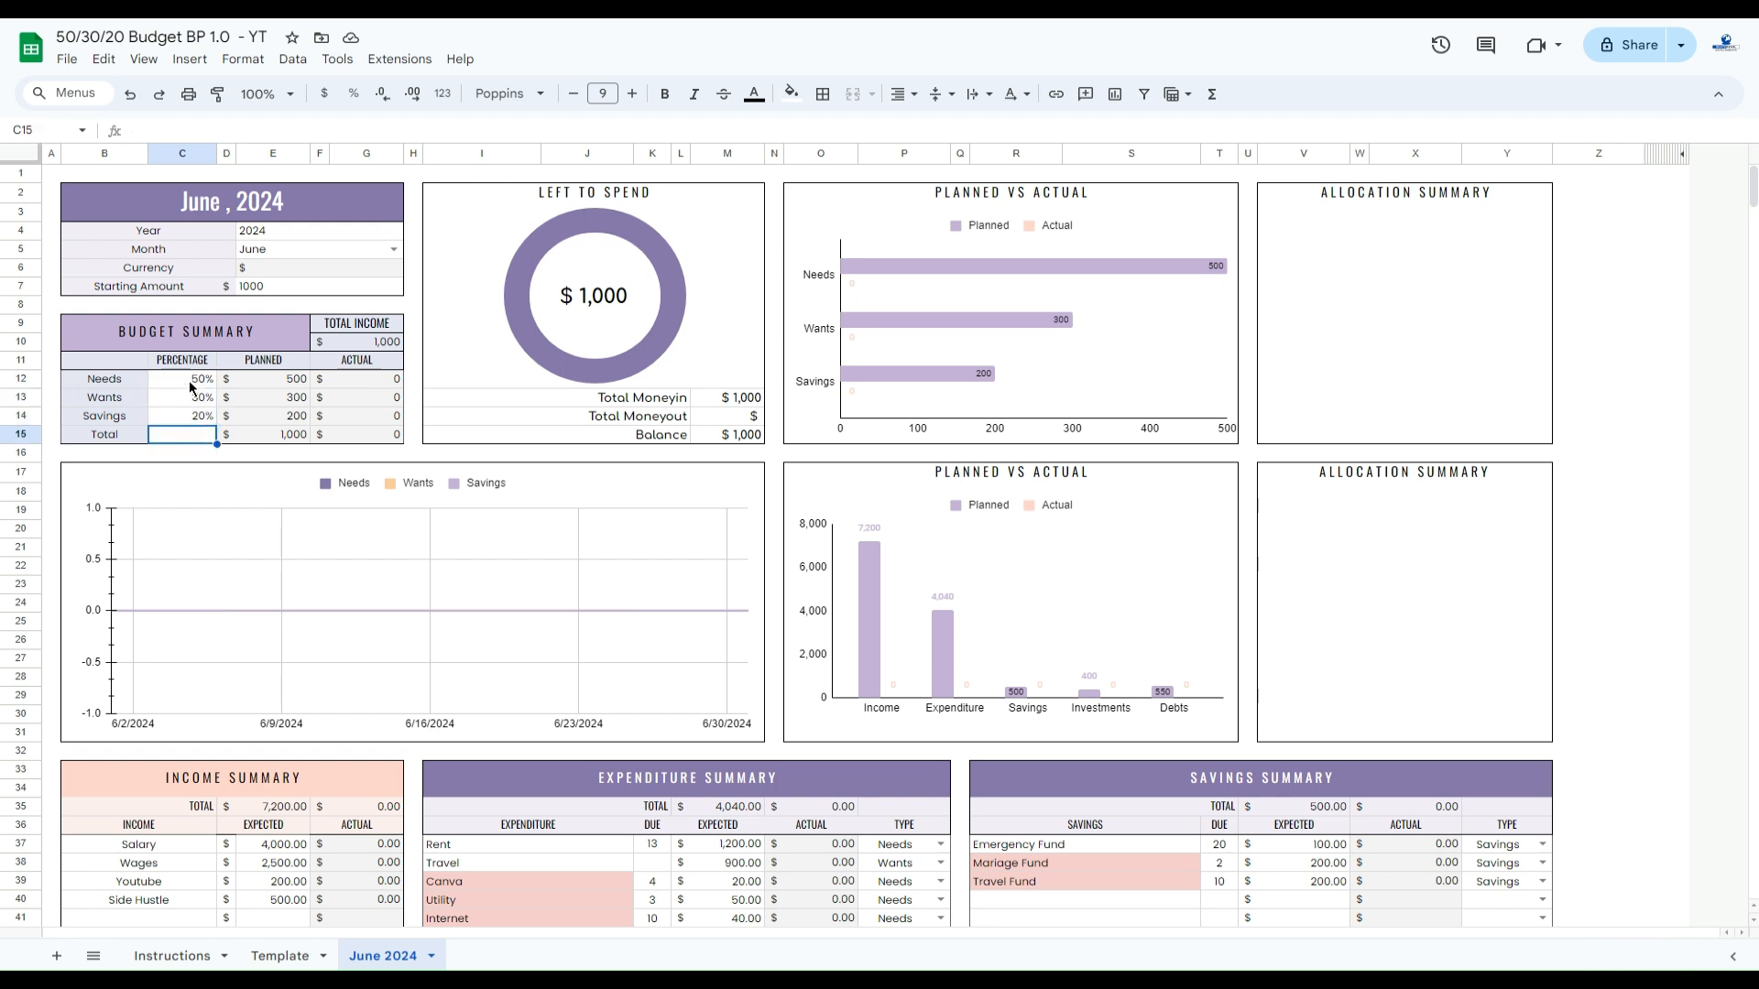
left_click(190, 381)
left_click(180, 396)
left_click(179, 413)
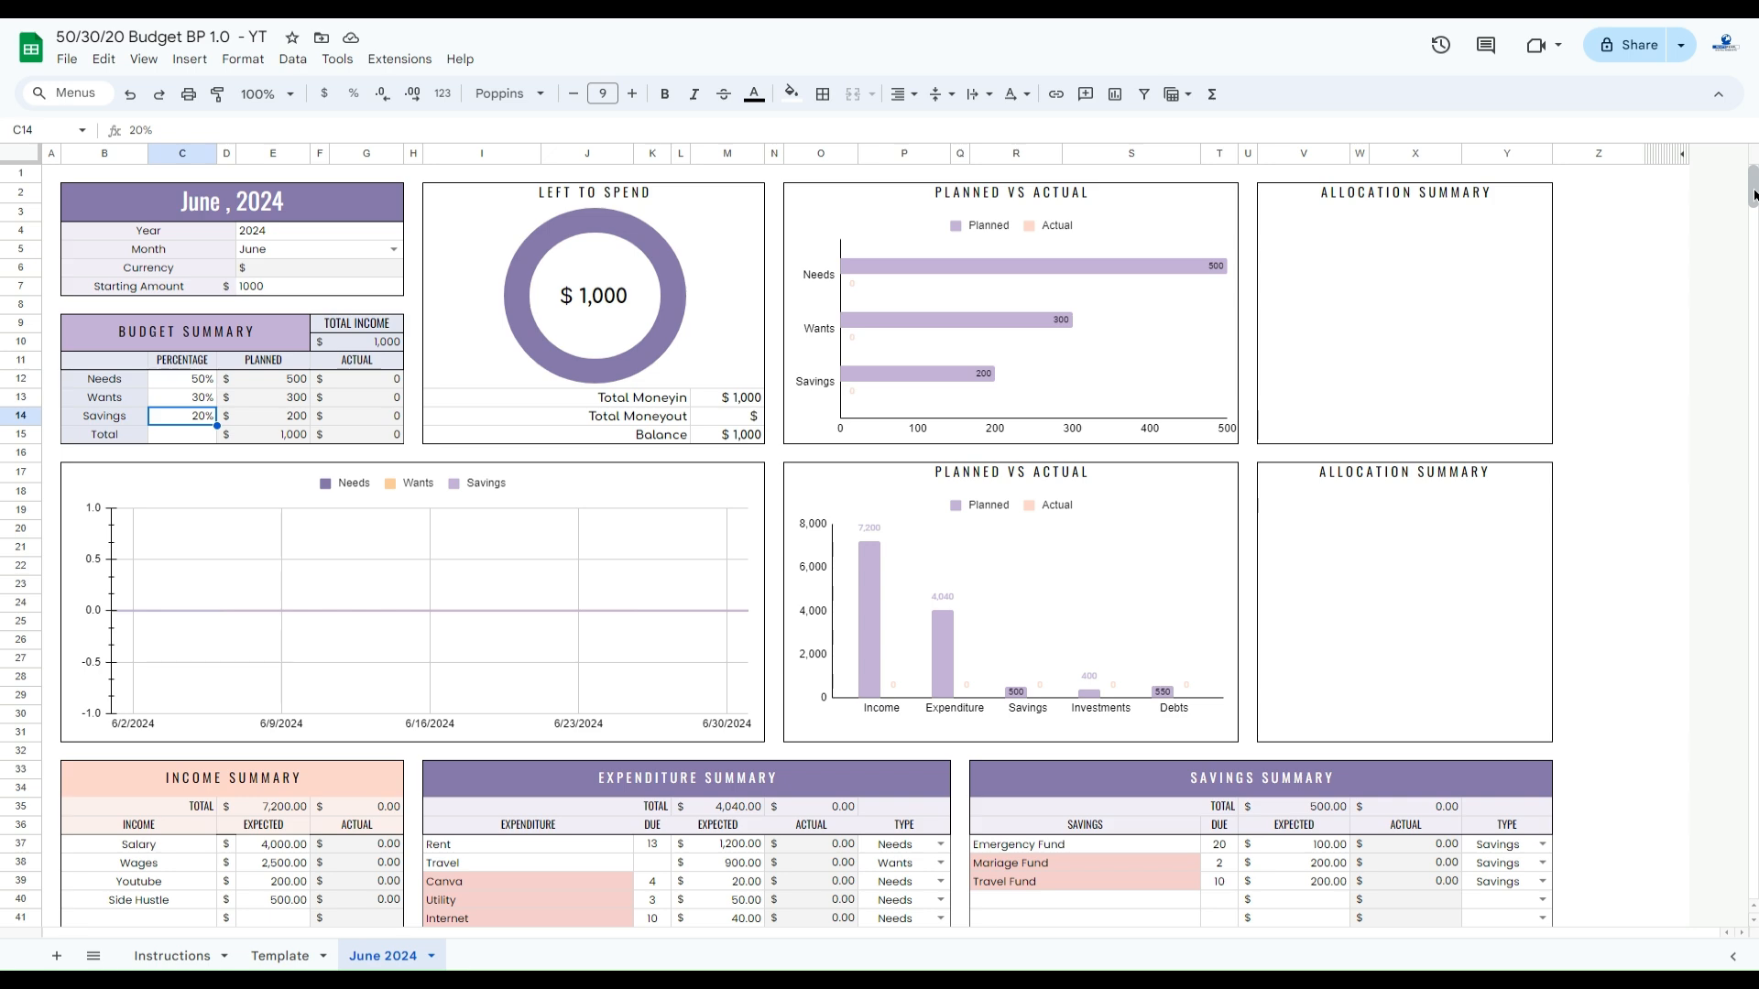
Start the first entry in the Transactions table with the date 6/13/2024 and the type Income.
scroll(1753, 227, "down", 6)
scroll(880, 545, "down", 11)
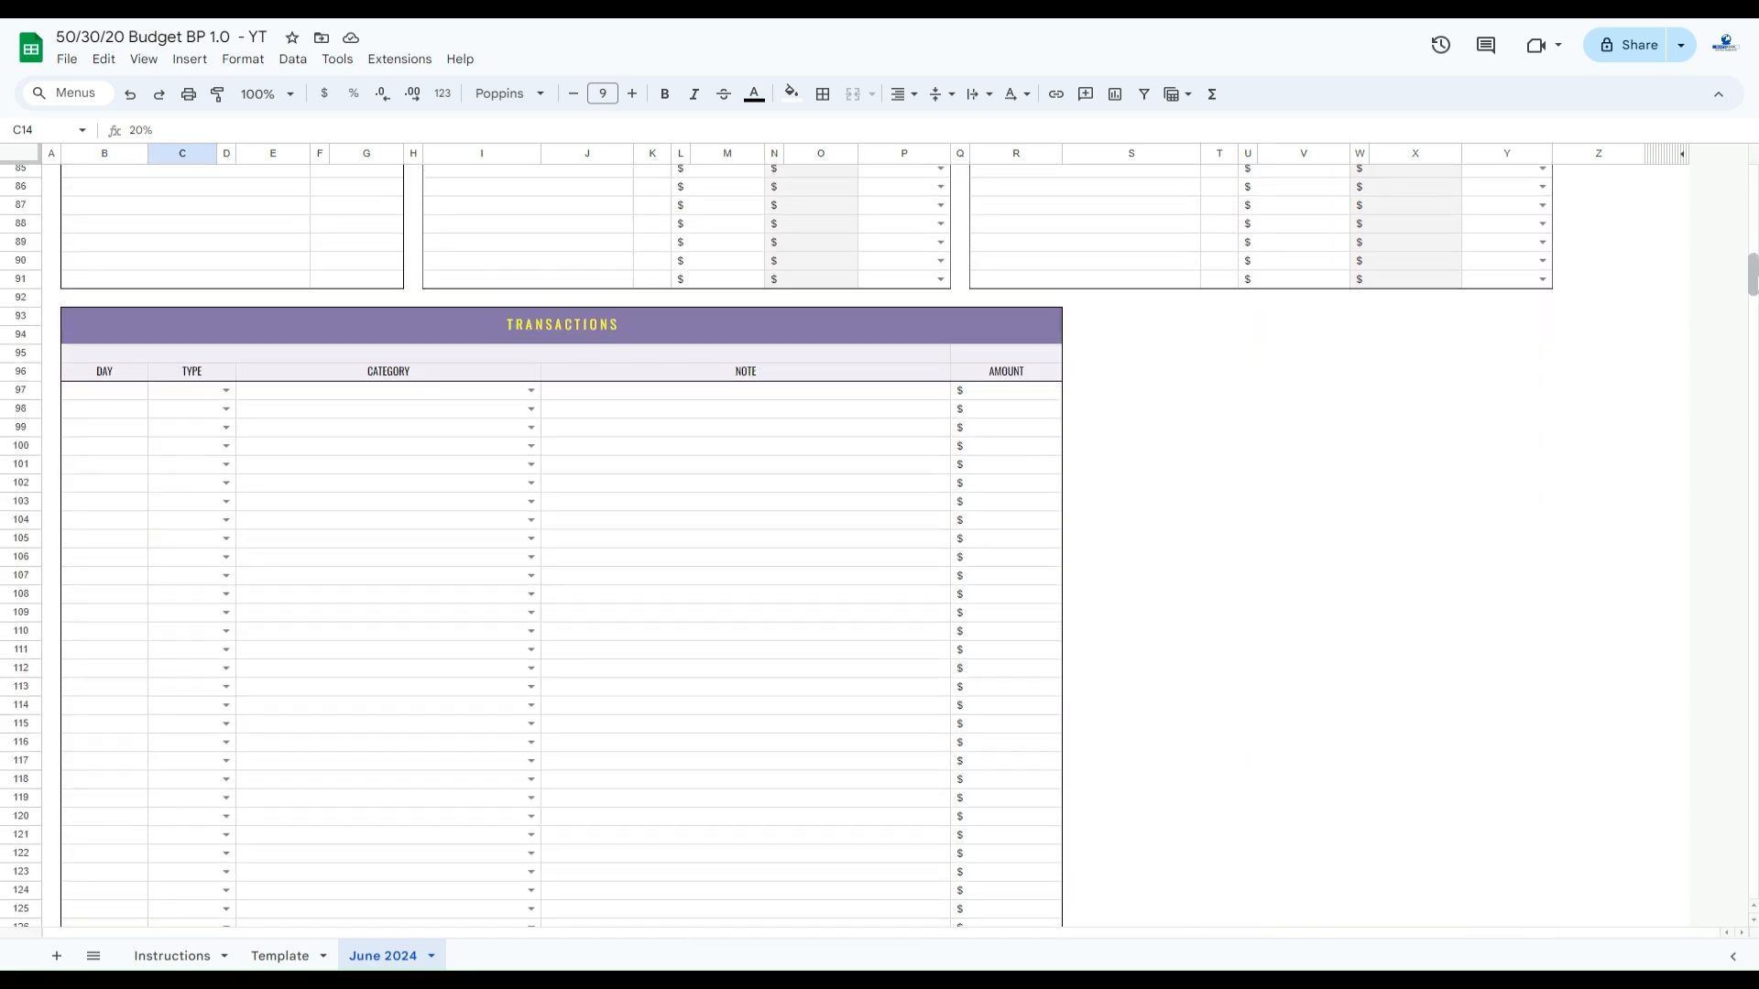
left_click(662, 337)
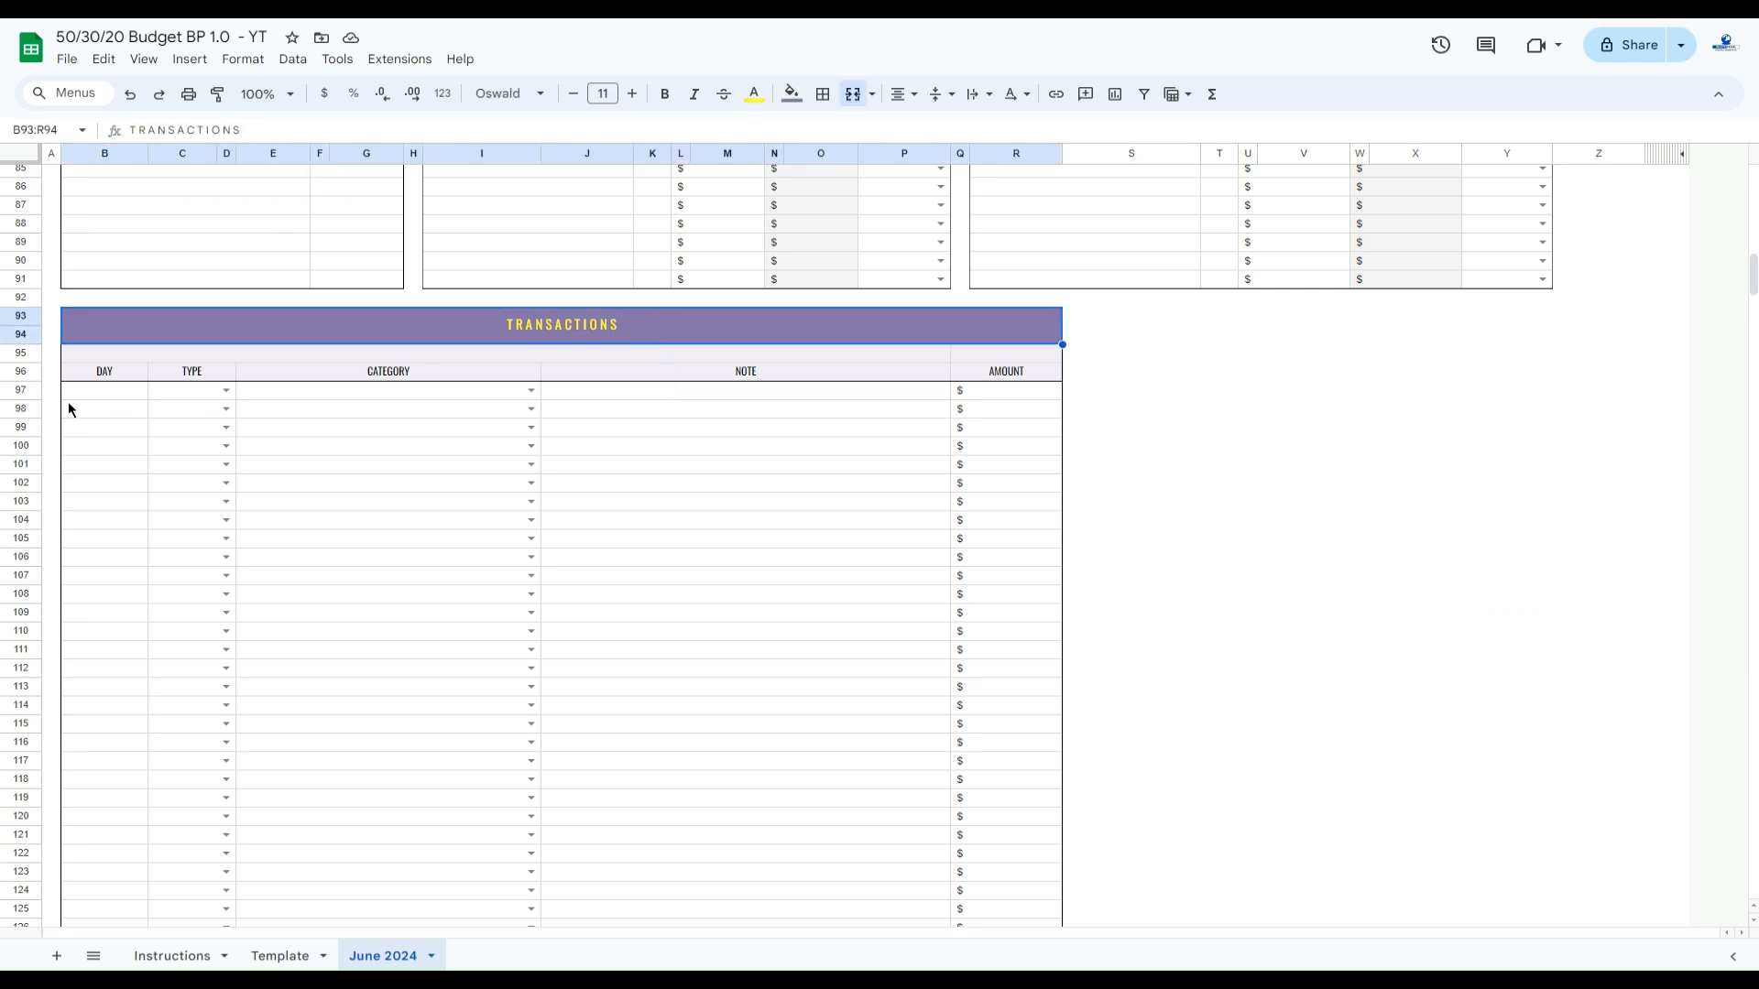
left_click(106, 392)
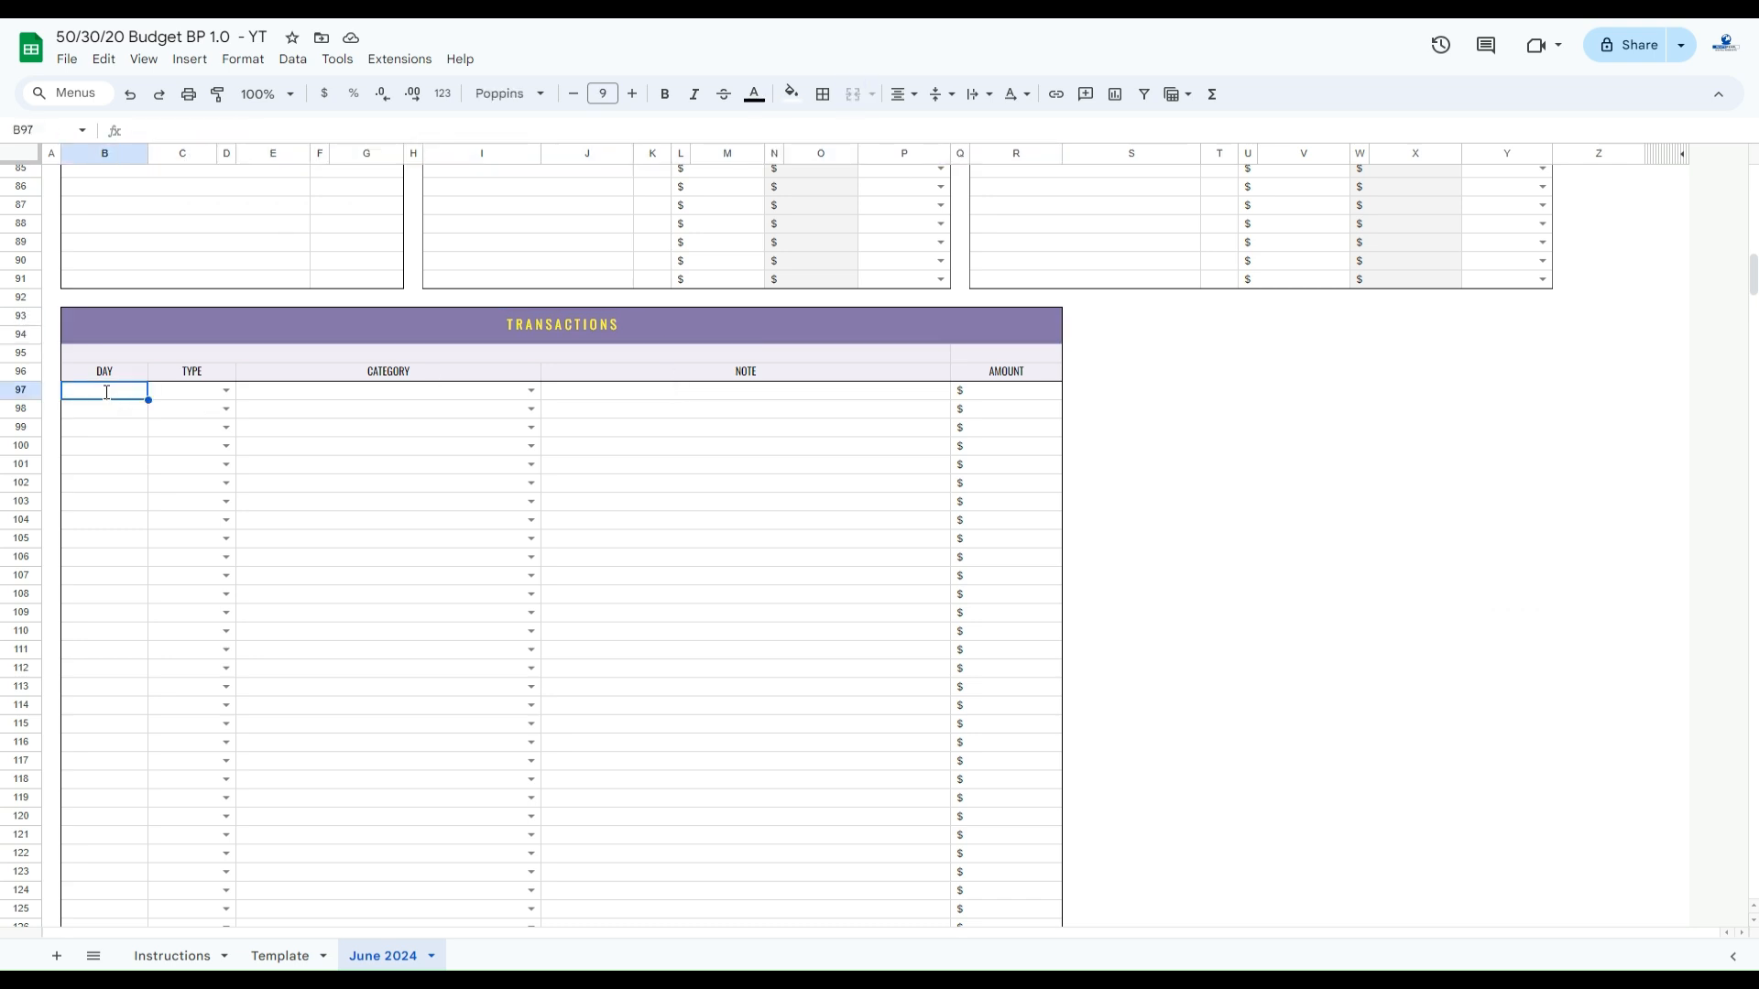
double_click(107, 392)
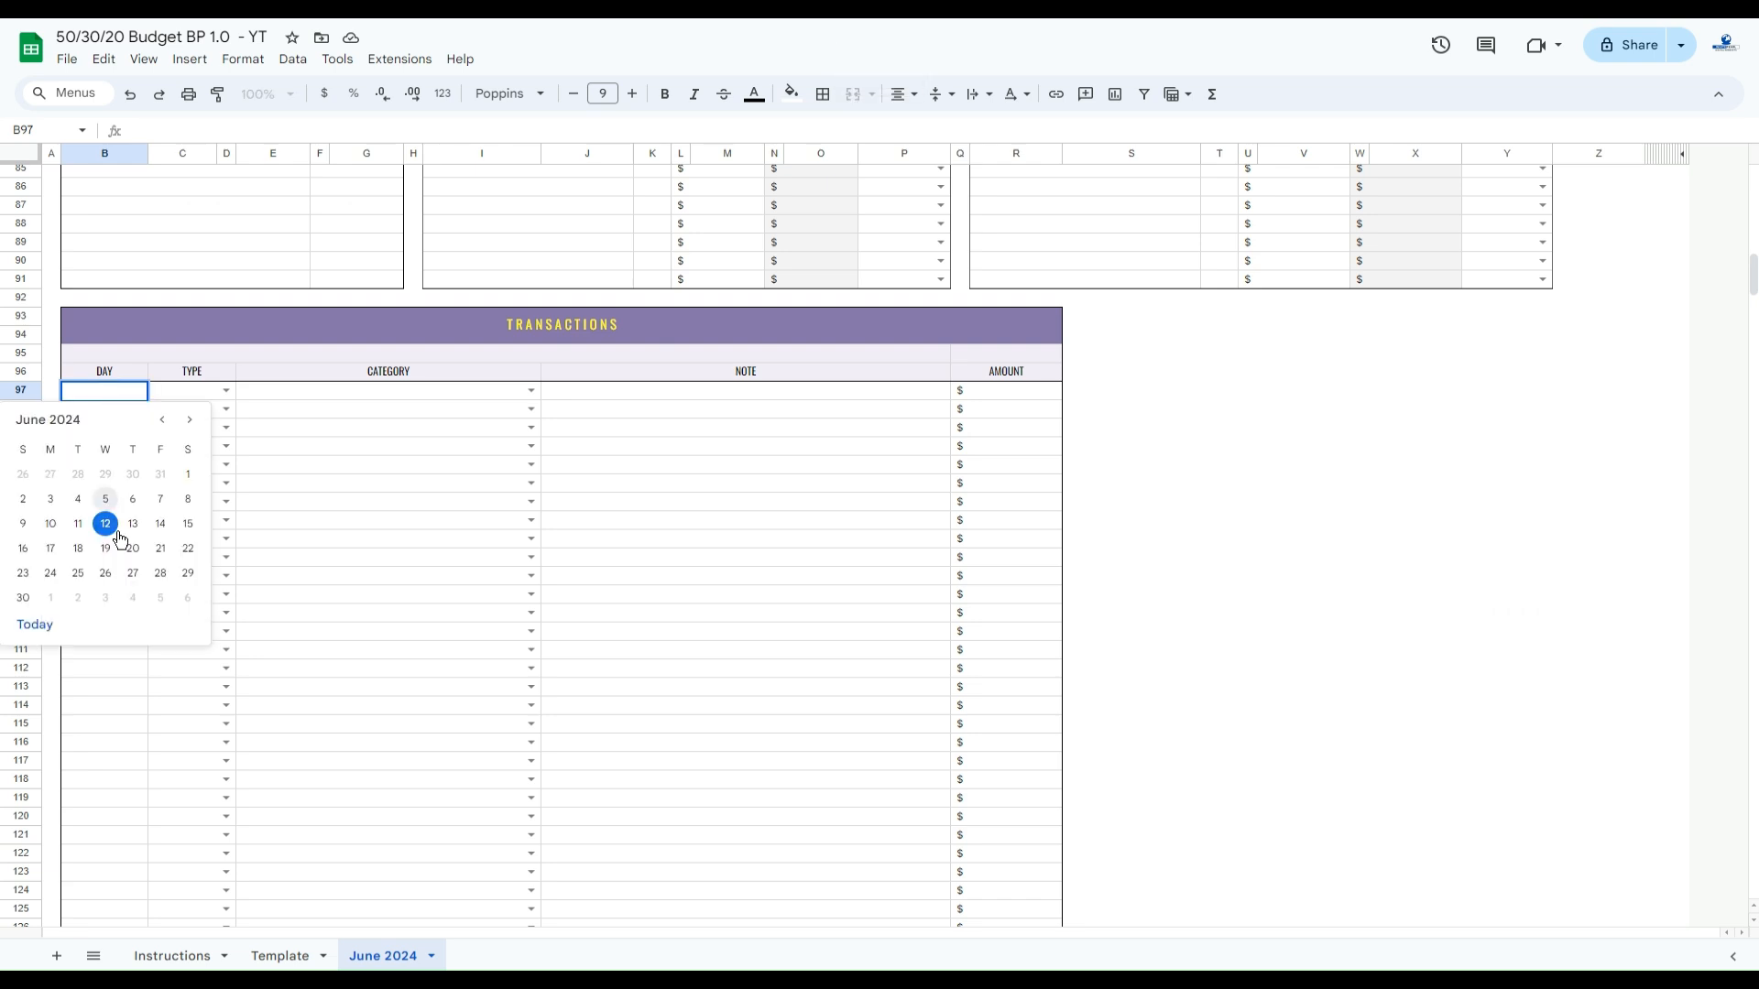
left_click(133, 527)
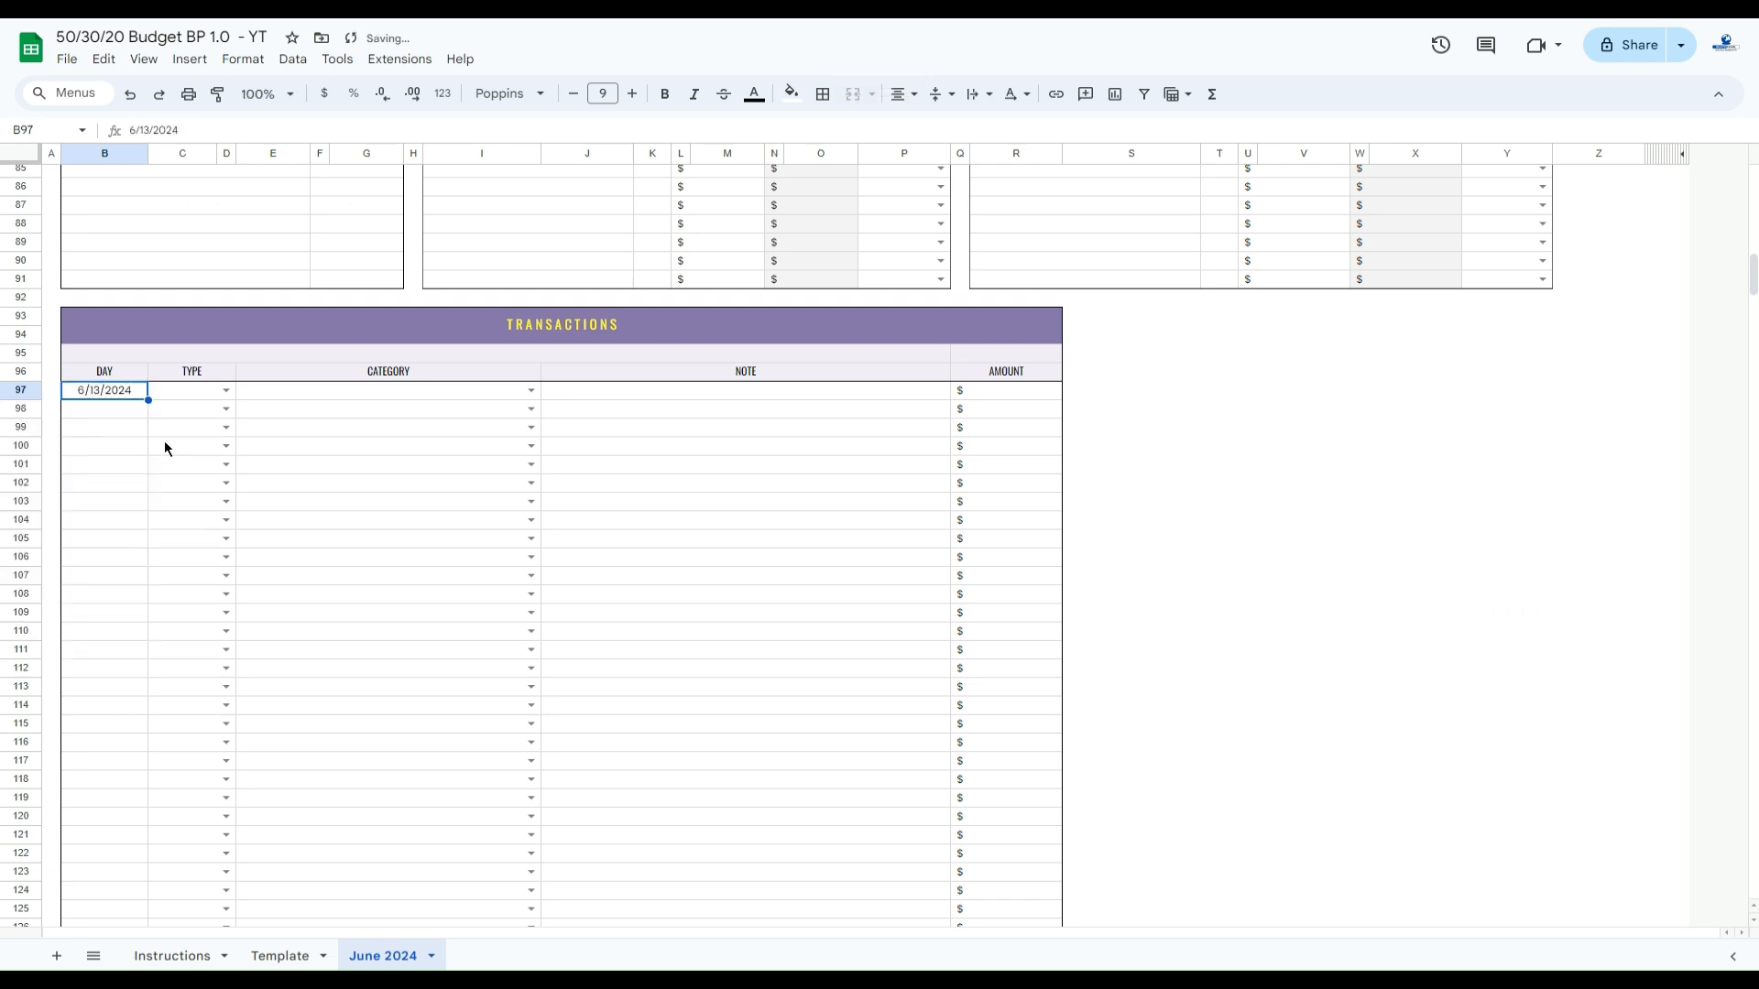
left_click(225, 391)
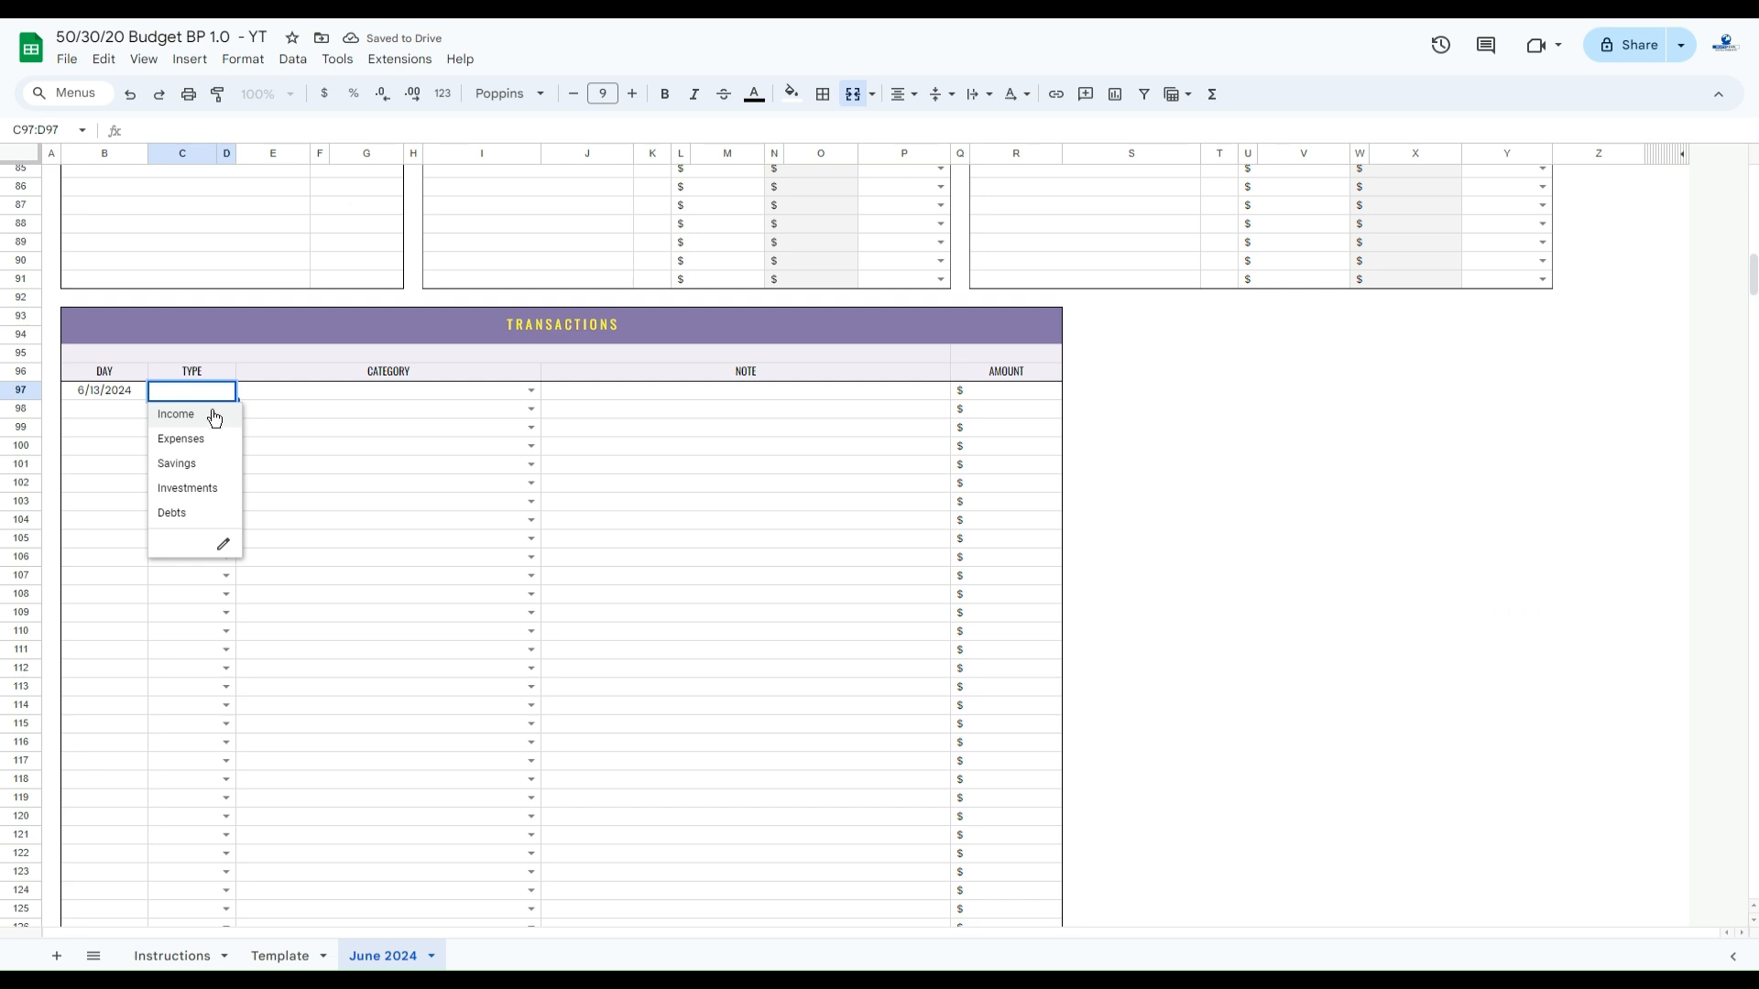
left_click(176, 415)
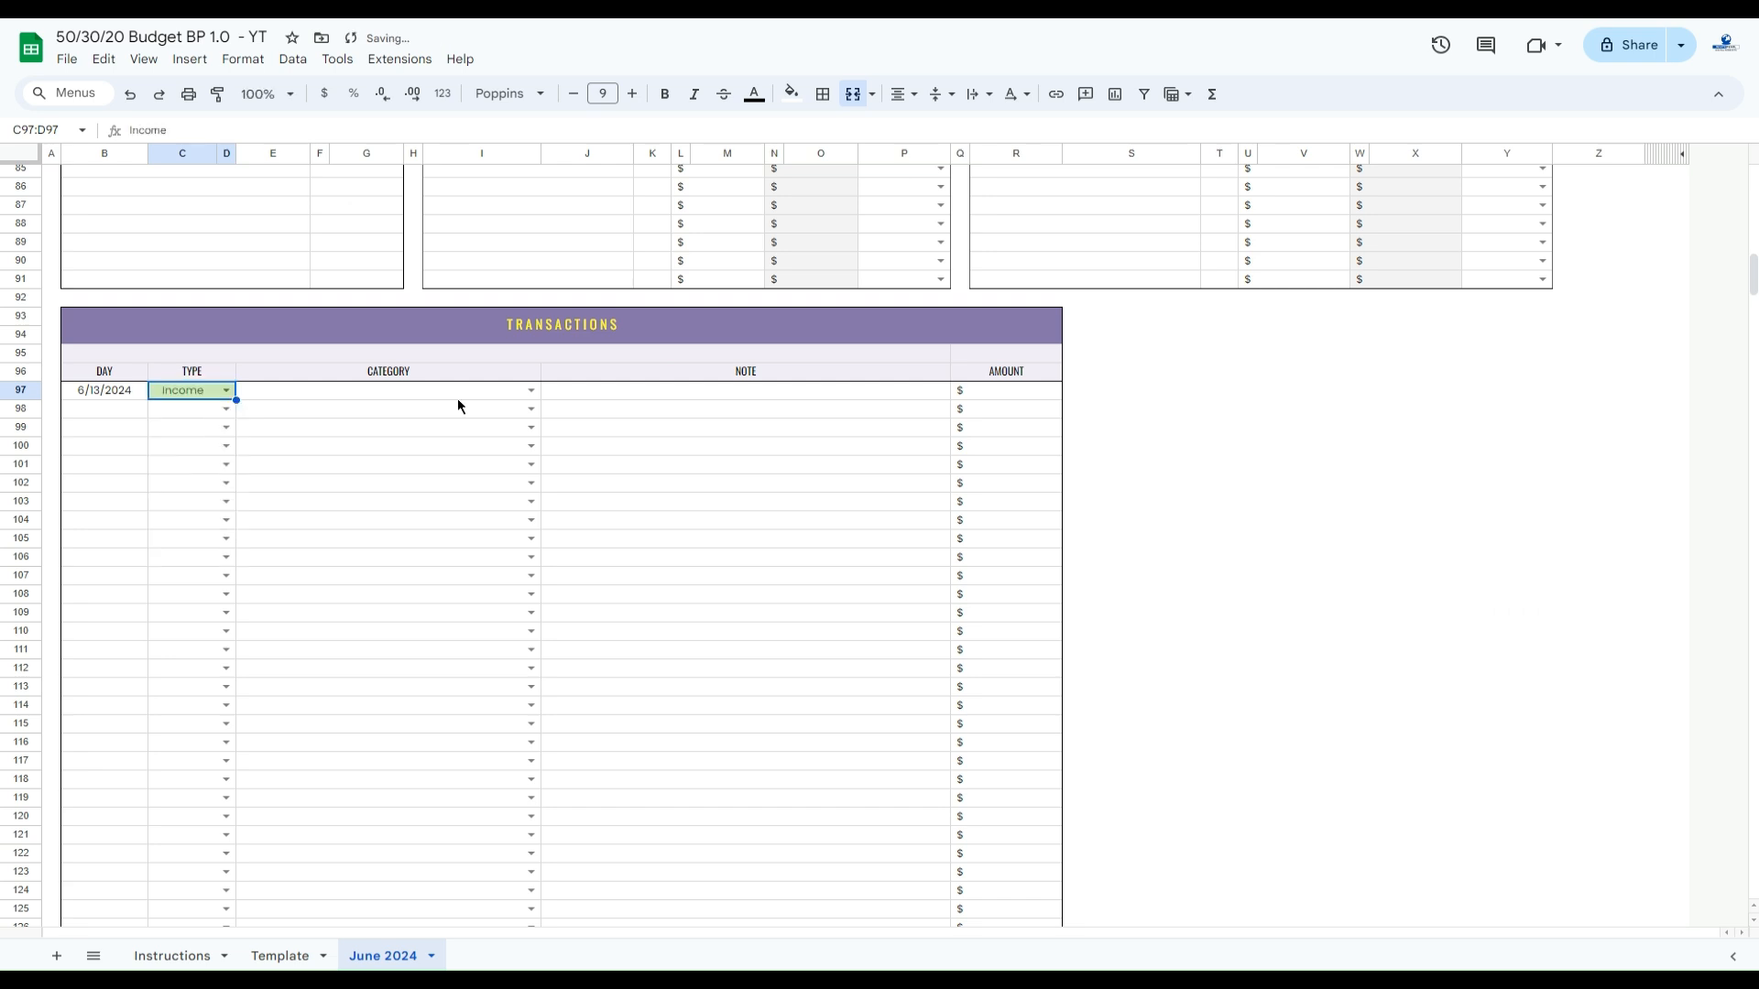
Fill the Transactions table from the 6/1/2024 Salary income of 2,500 down to the 6/13/2024 Wages income of 2,000.
left_click(537, 391)
left_click(323, 429)
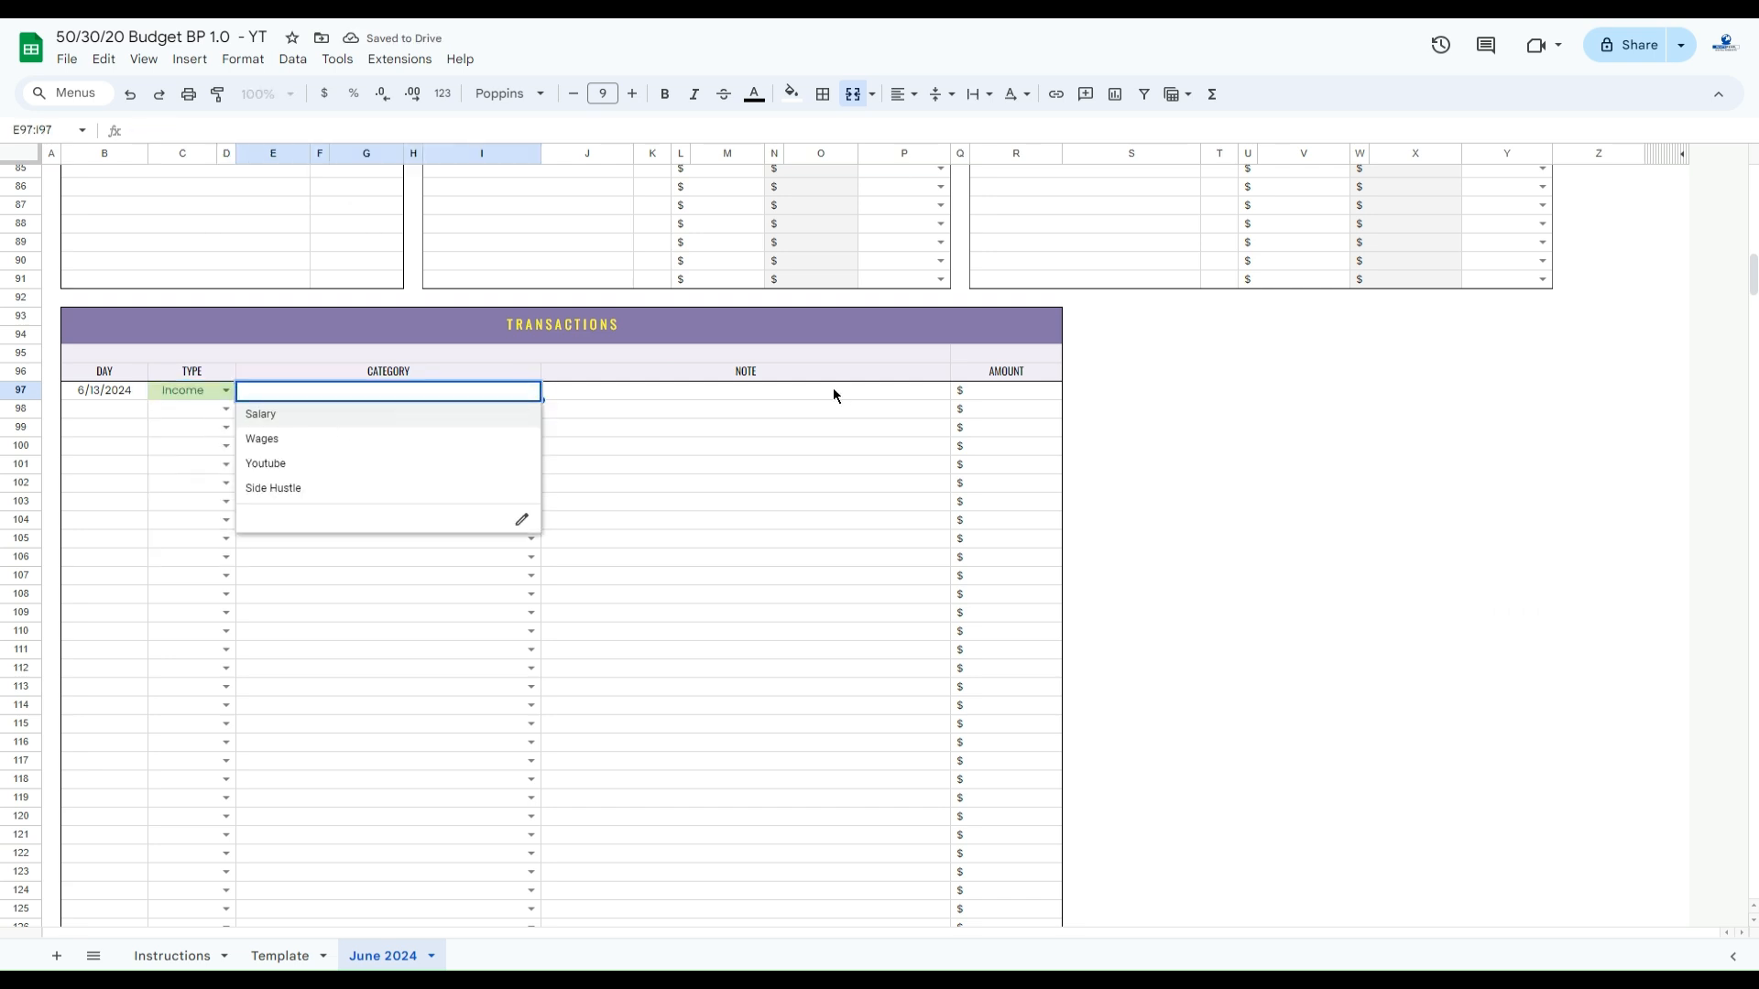
left_click(1048, 399)
type("1,2")
type("00")
key("Return")
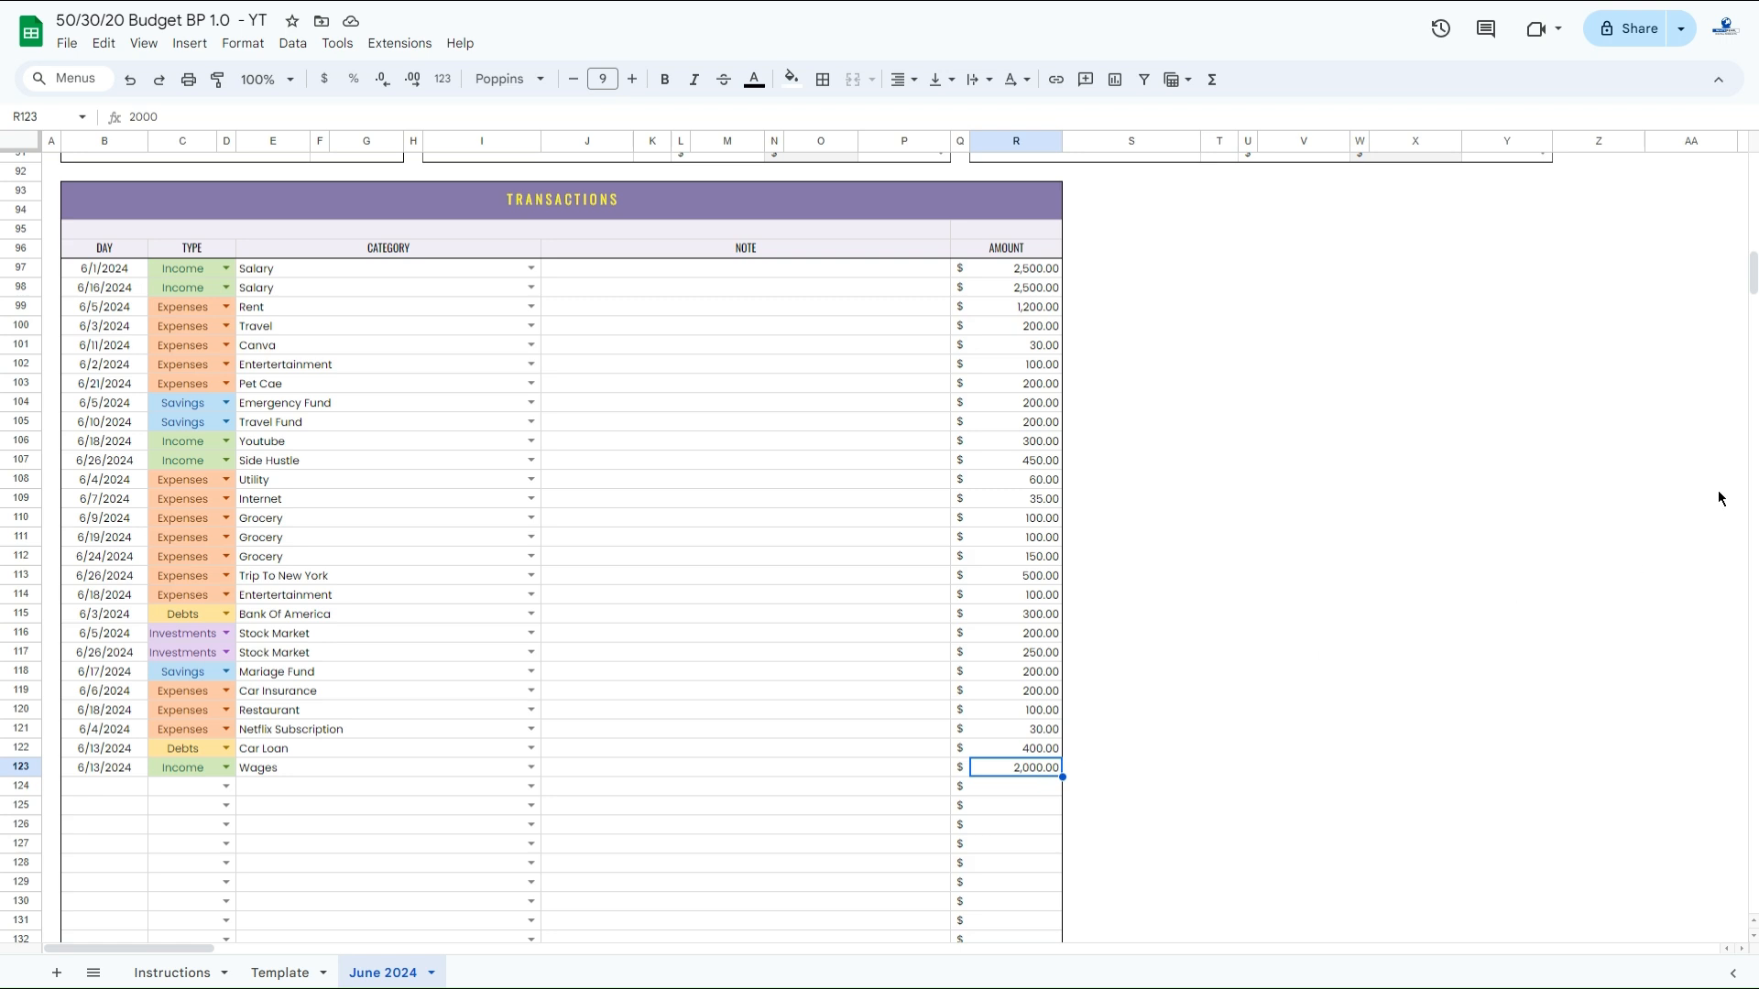
Compare the amounts of the two Salary transactions with the actual Salary in the Income Summary.
left_click(277, 273)
left_click(280, 288)
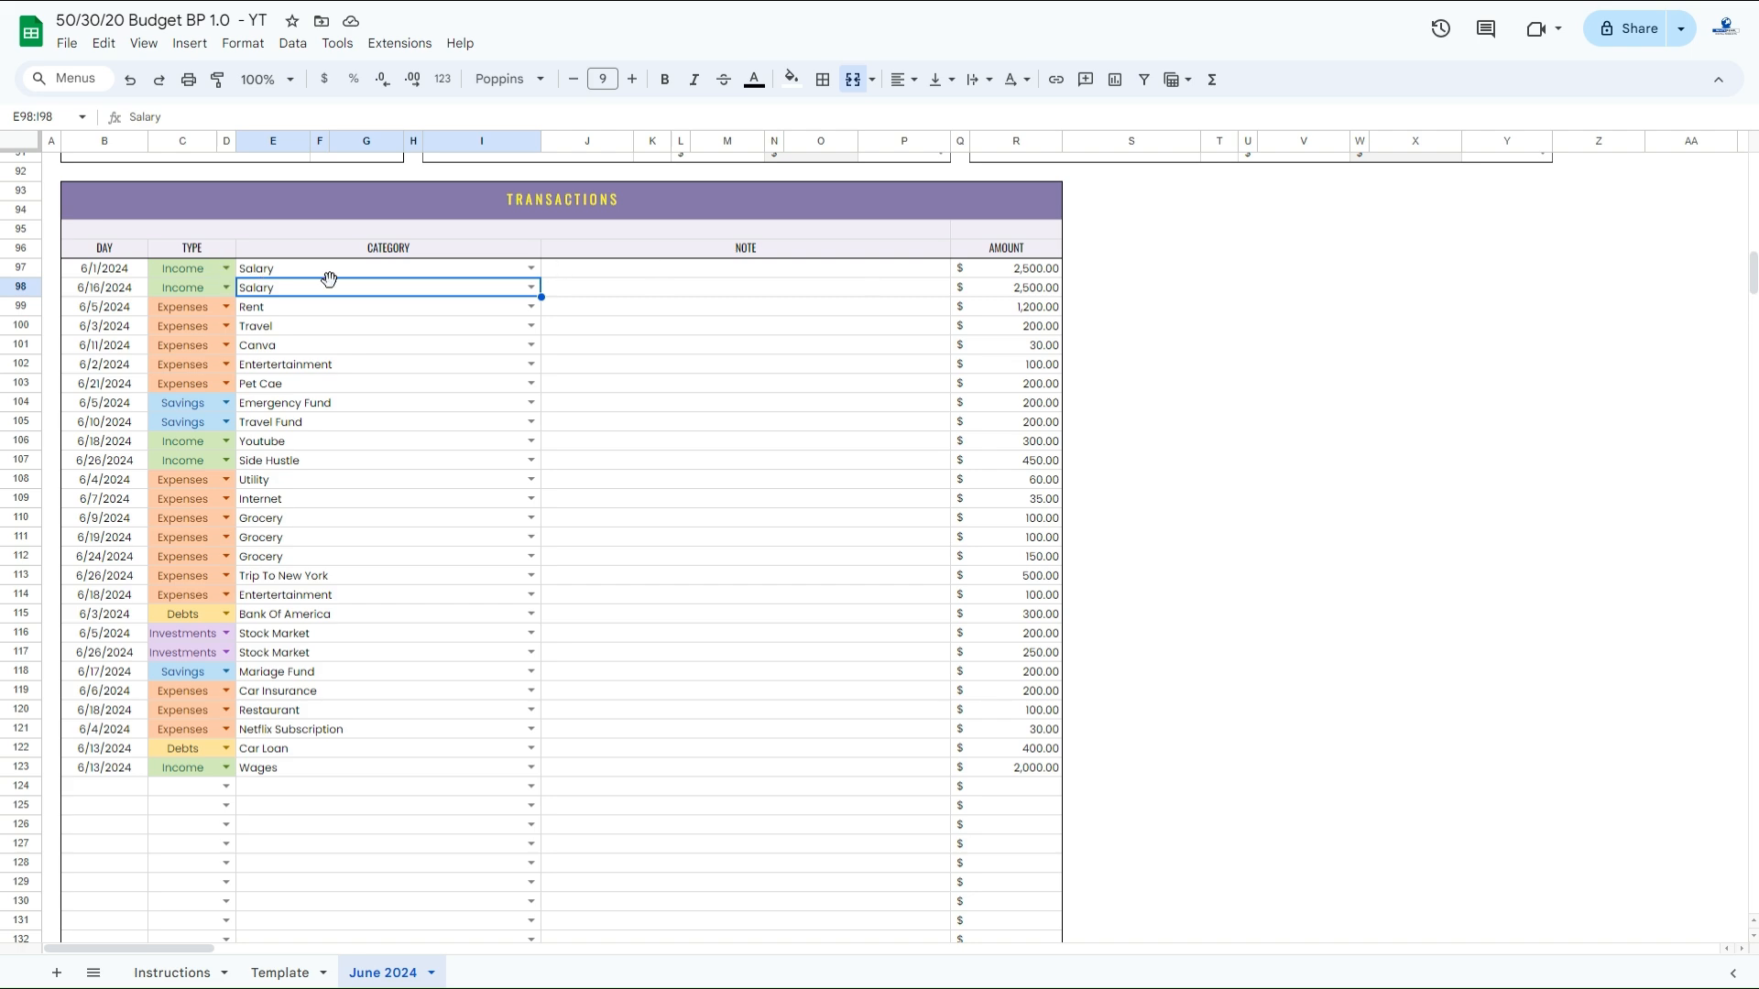
left_click_drag(1023, 273, 1021, 290)
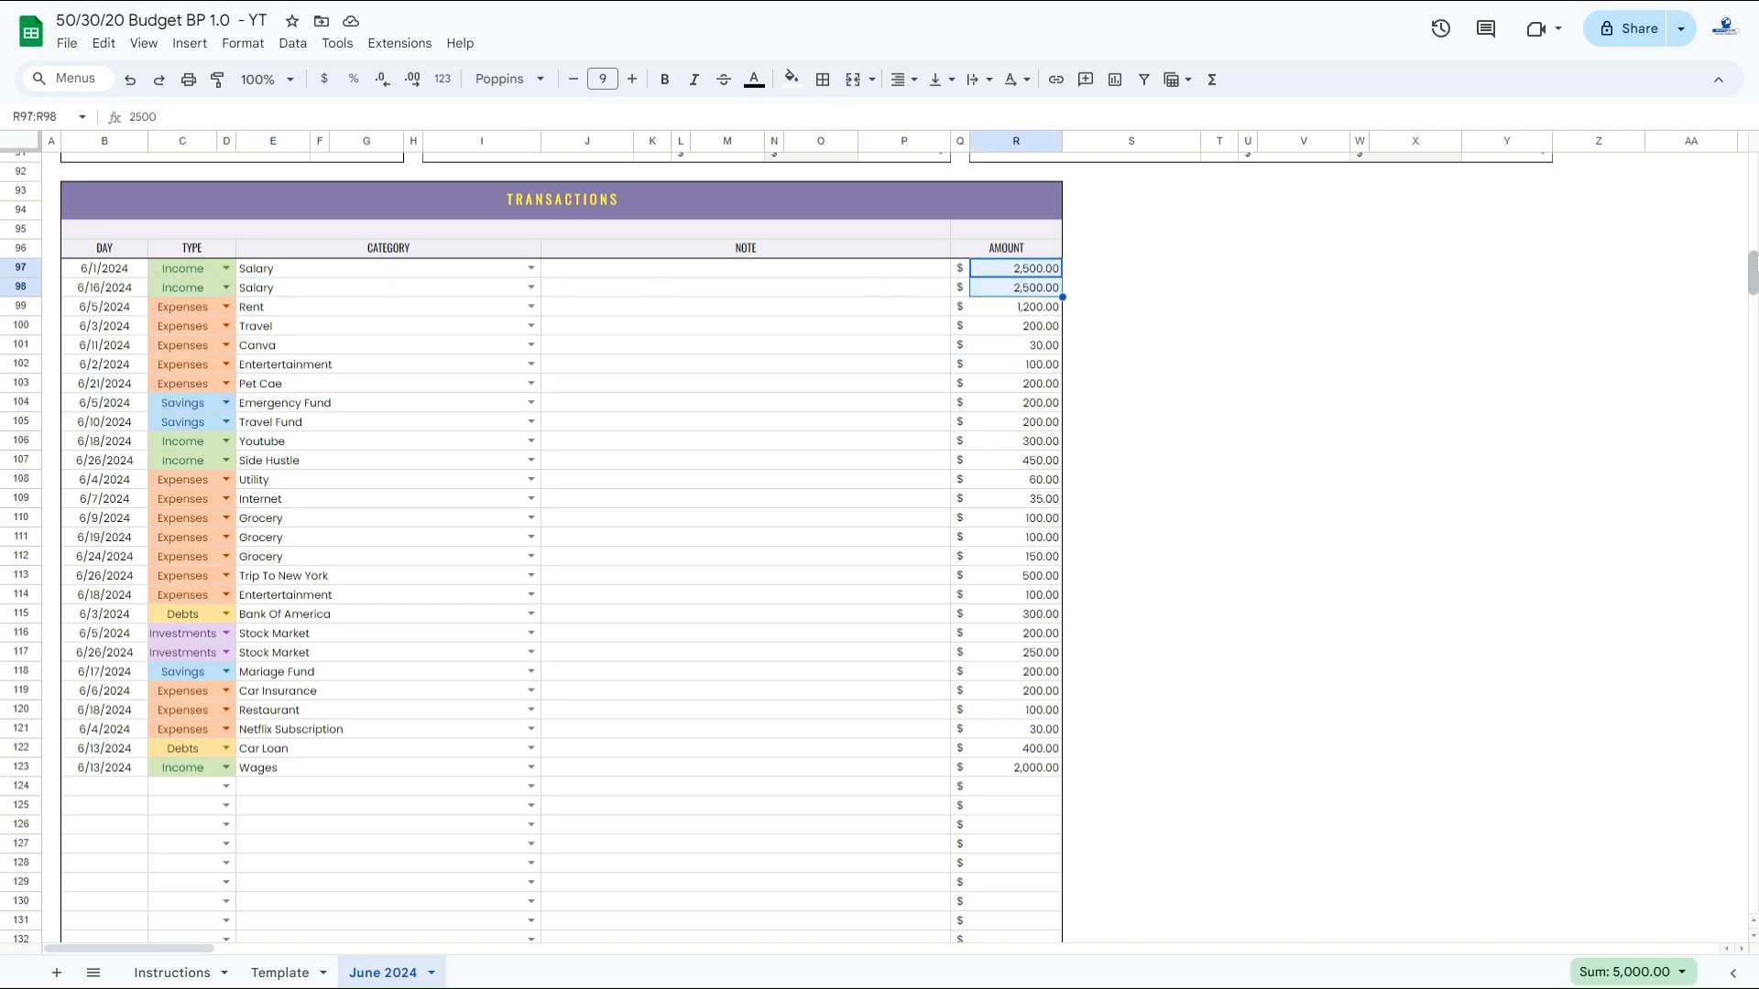
scroll(1748, 256, "up", 15)
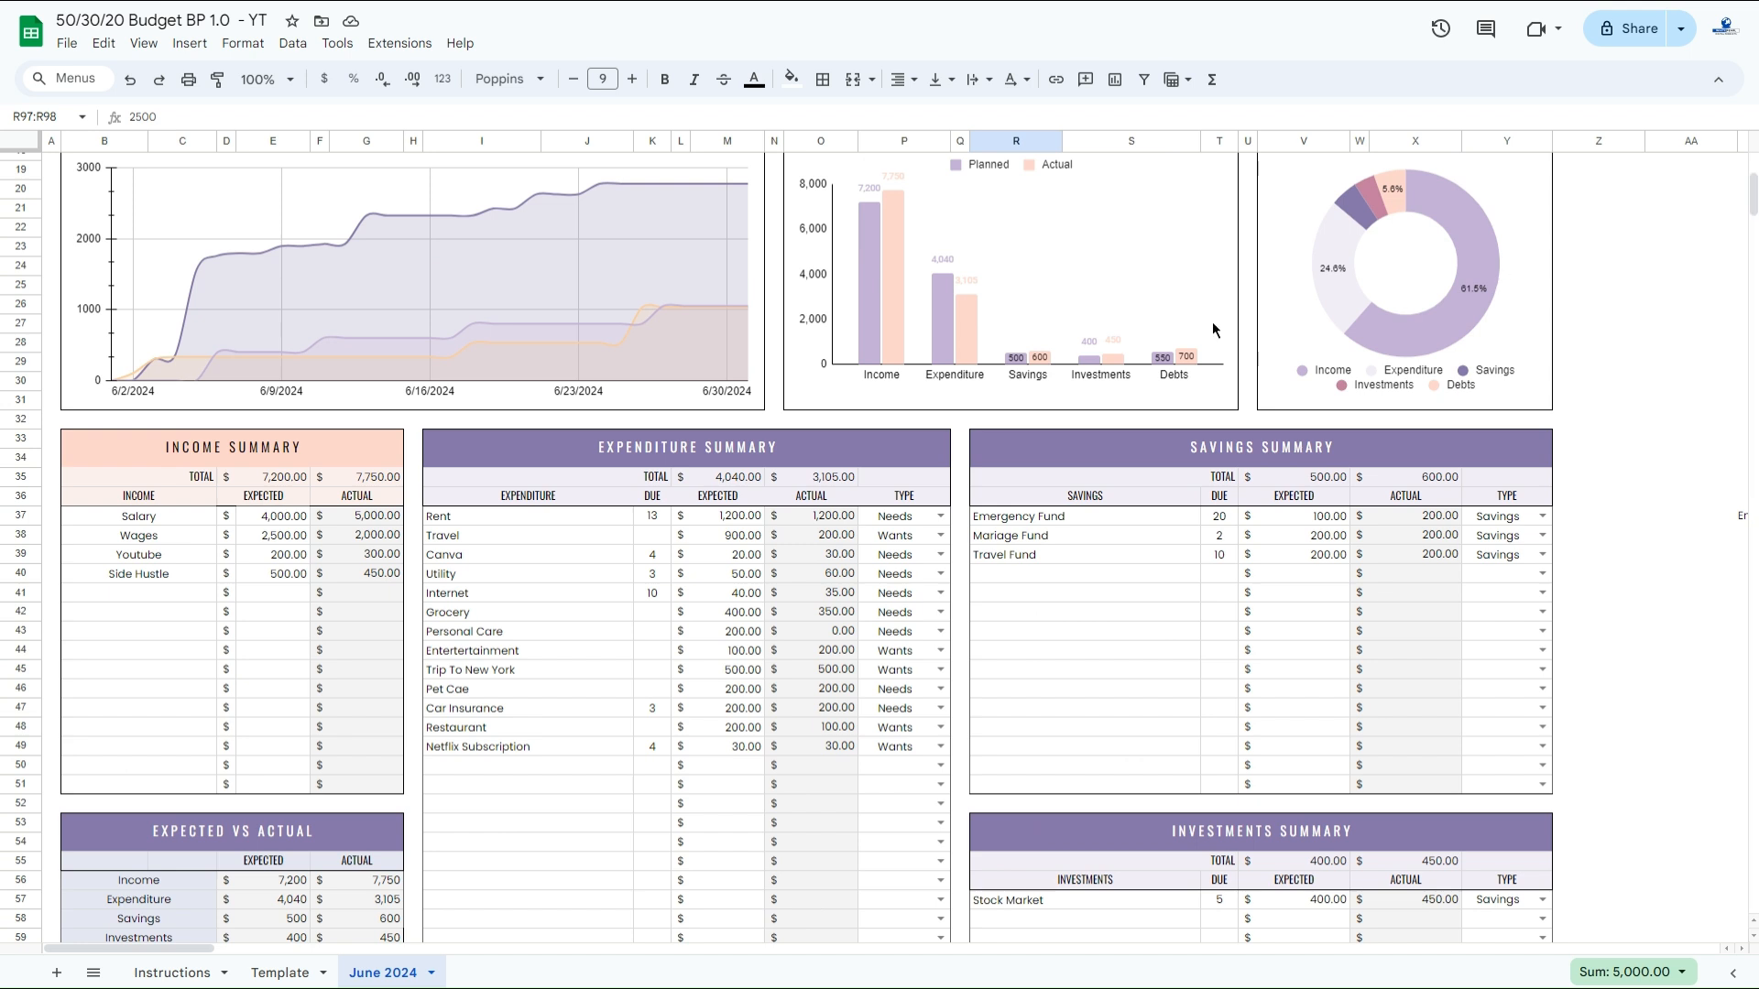
left_click(373, 519)
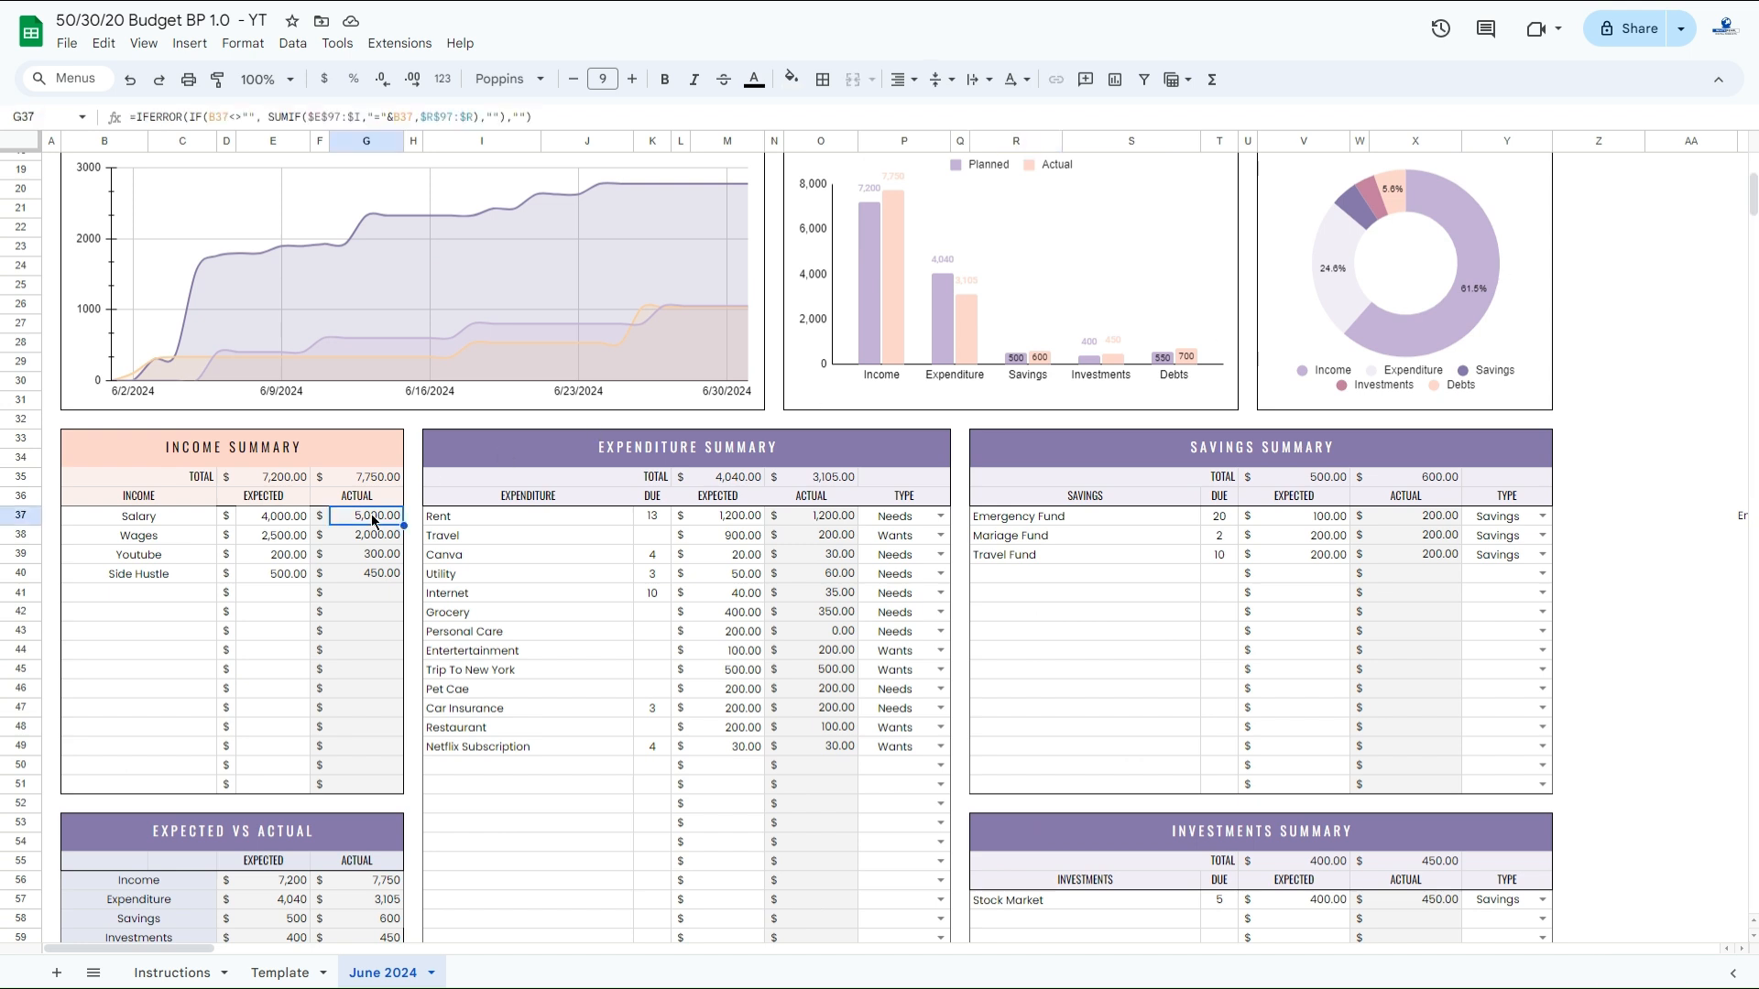
Examine the dashboard's Left to Spend, Planned vs Actual and Allocation Summary charts and the Needs, Wants and Savings trend chart.
left_click_drag(1753, 206, 1753, 186)
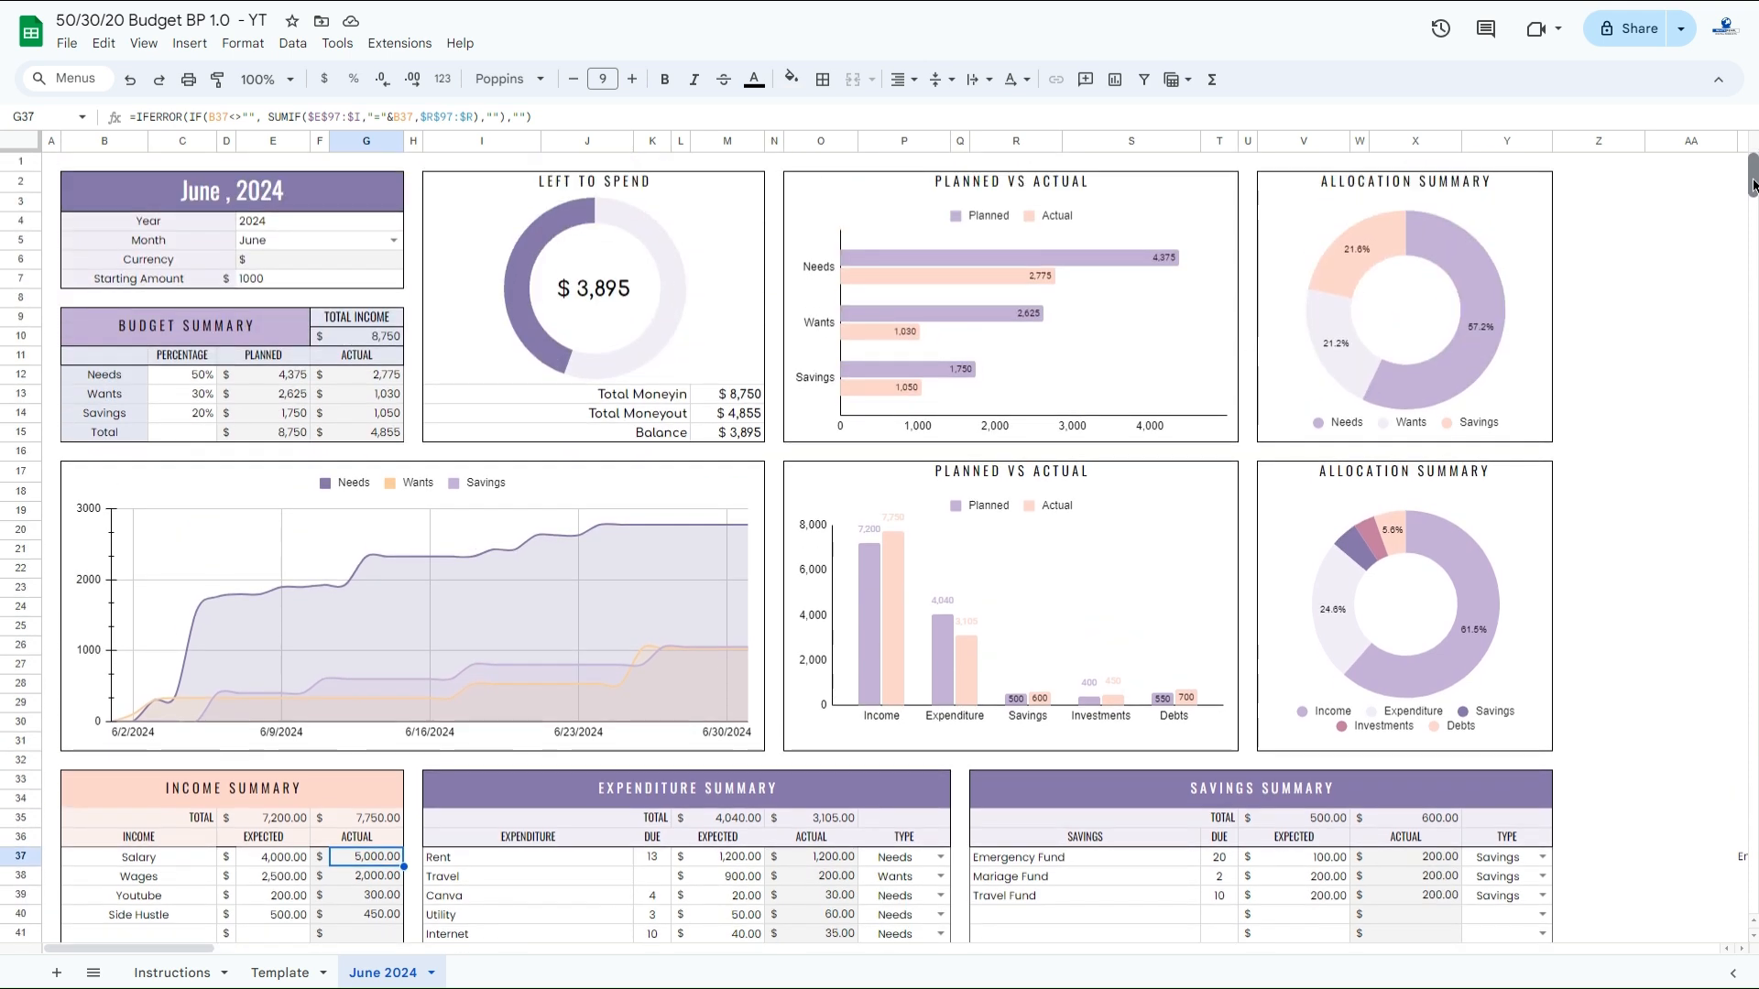
left_click(692, 224)
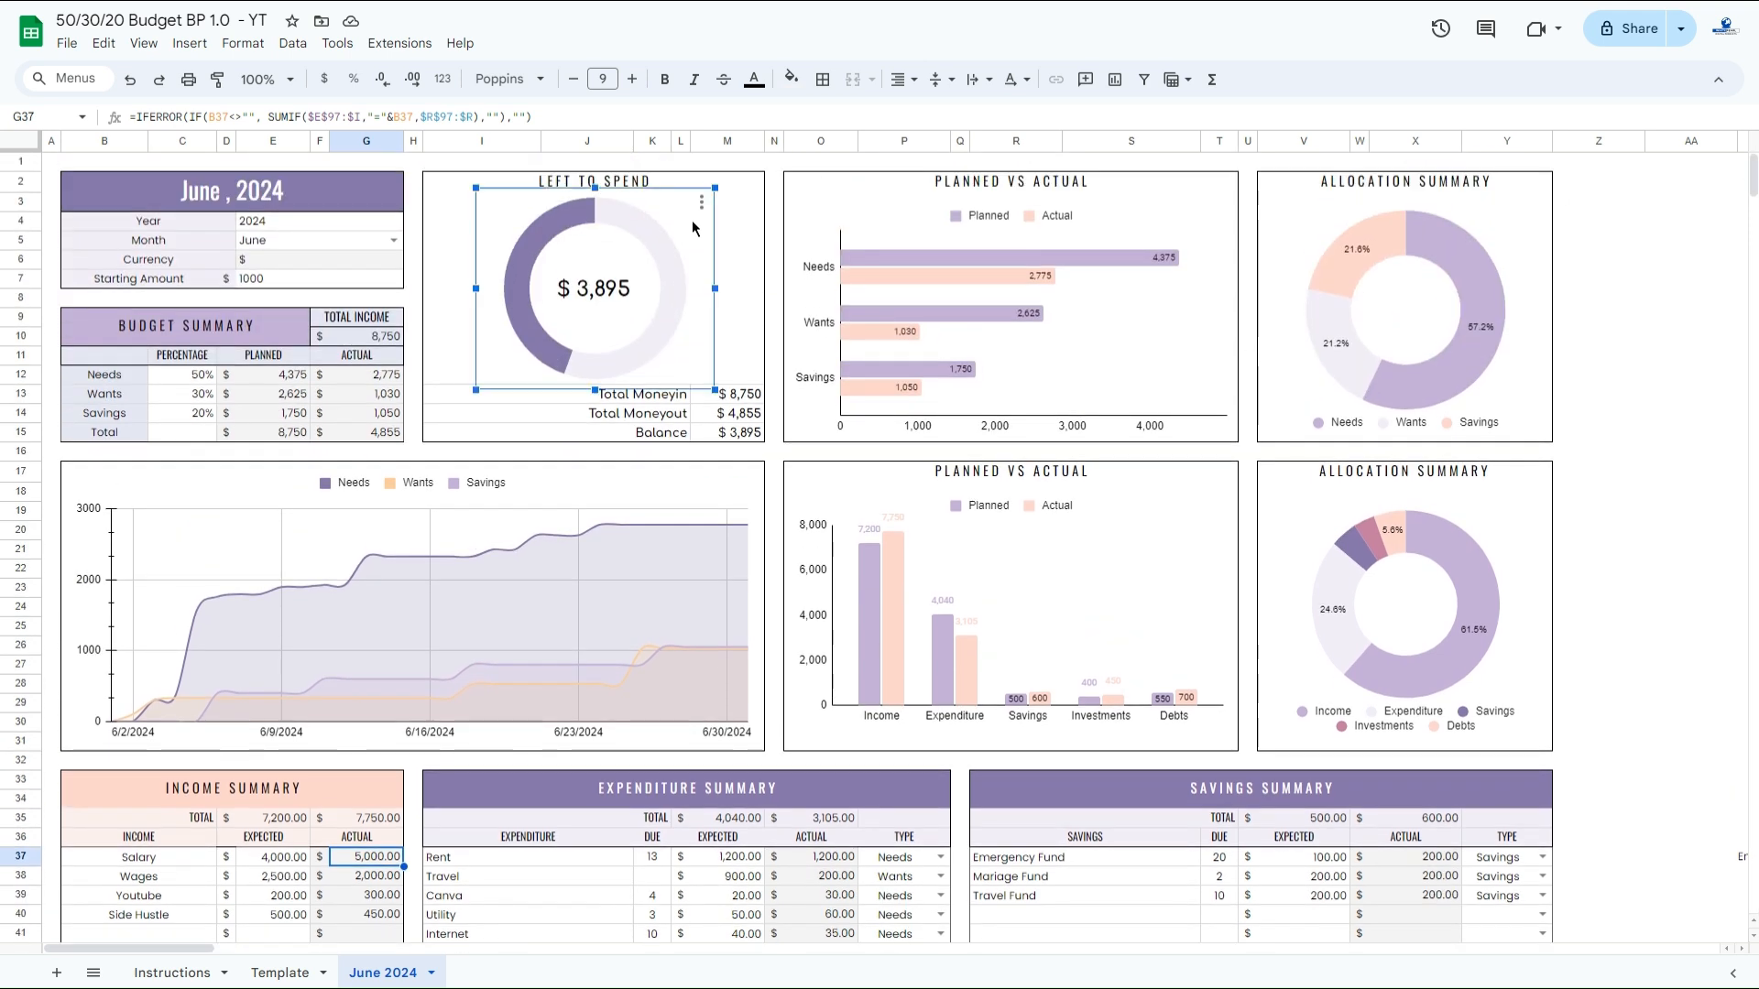
left_click(725, 187)
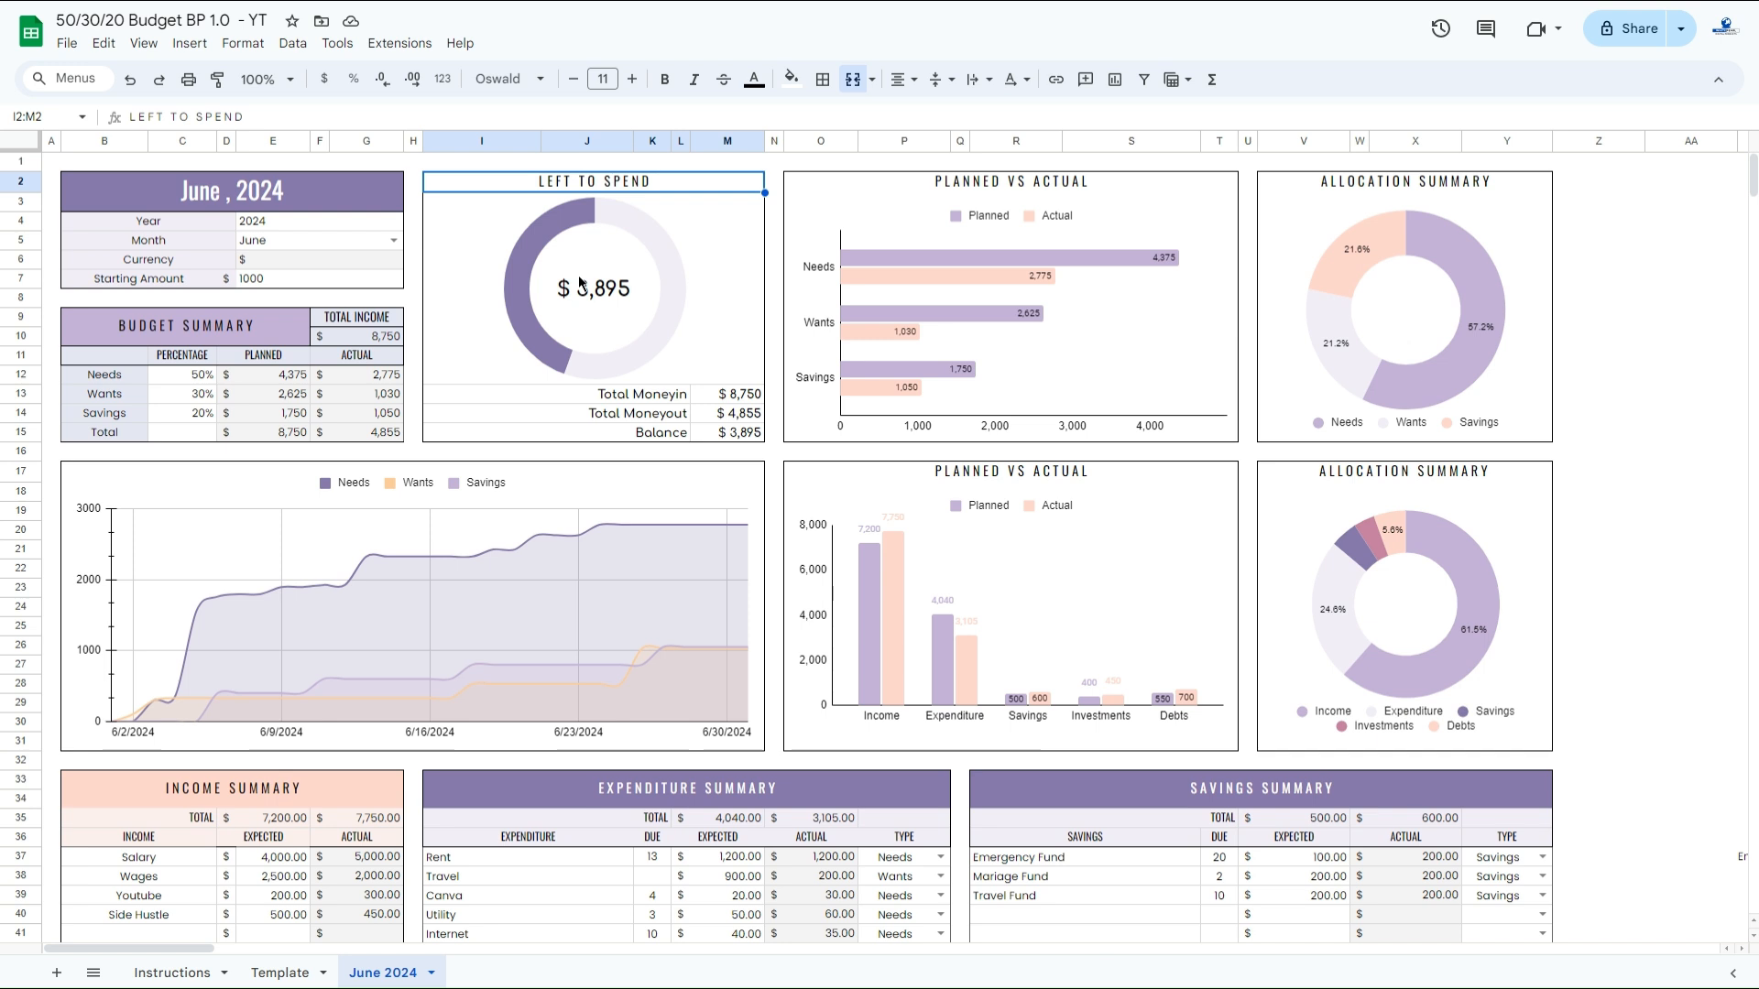
left_click(1044, 182)
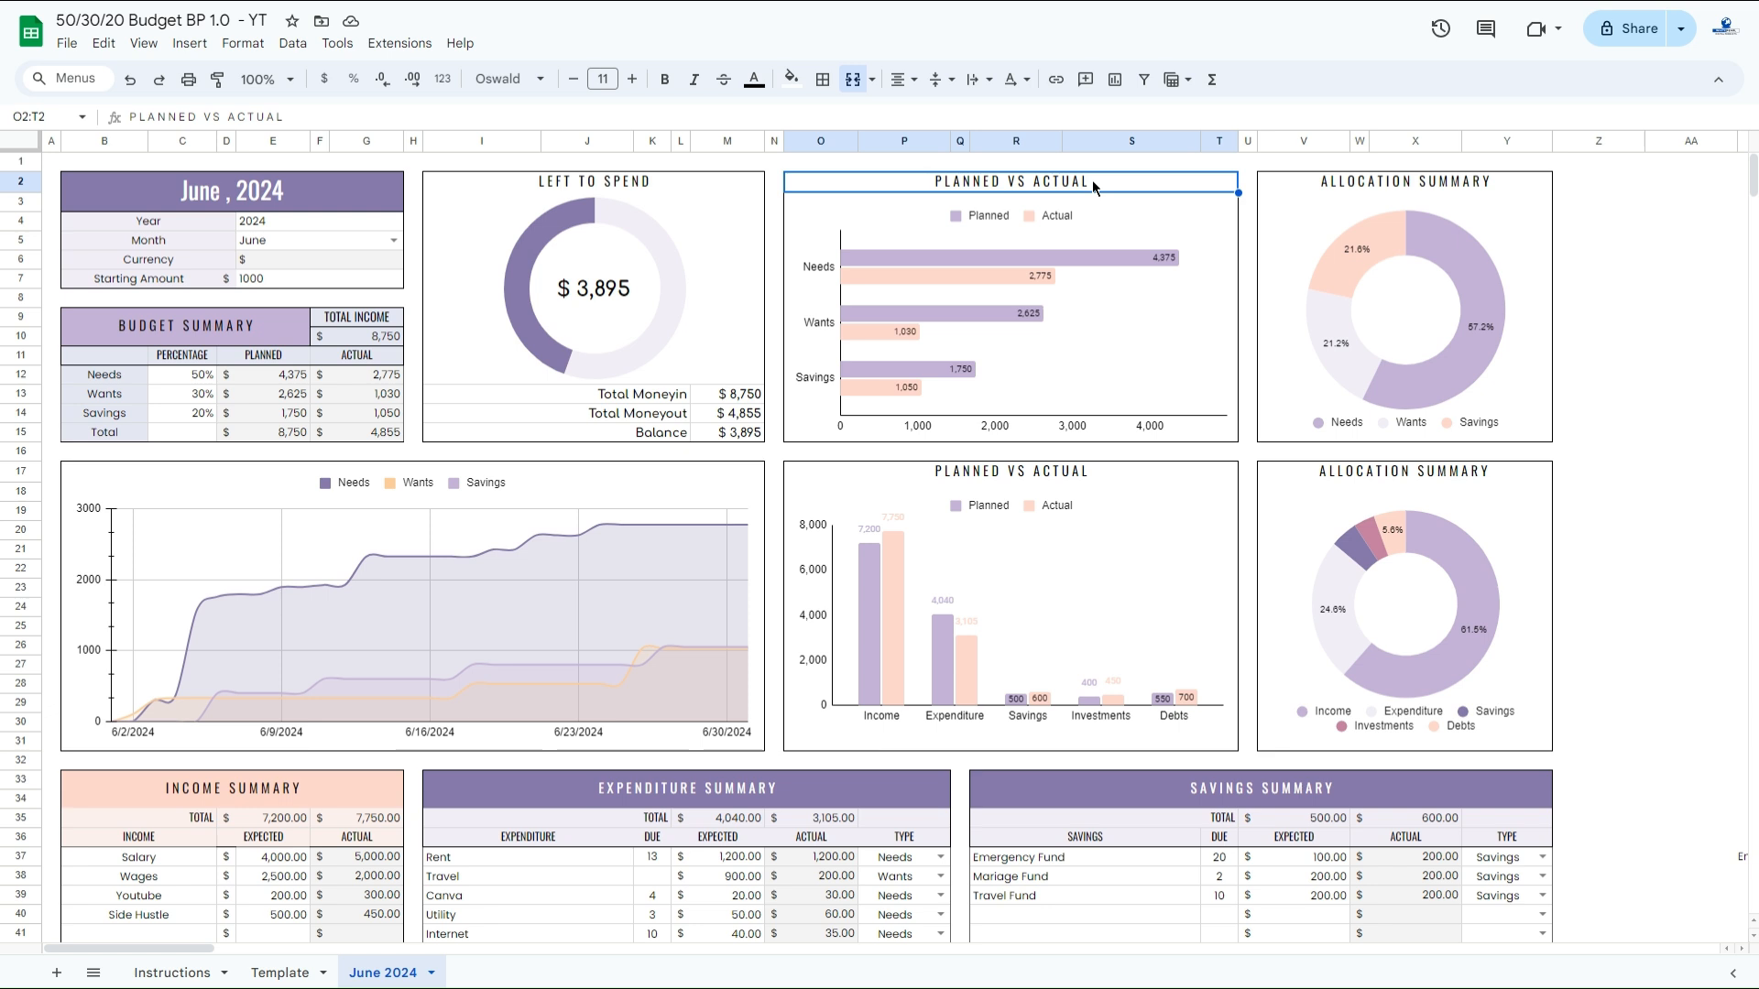
left_click(1366, 181)
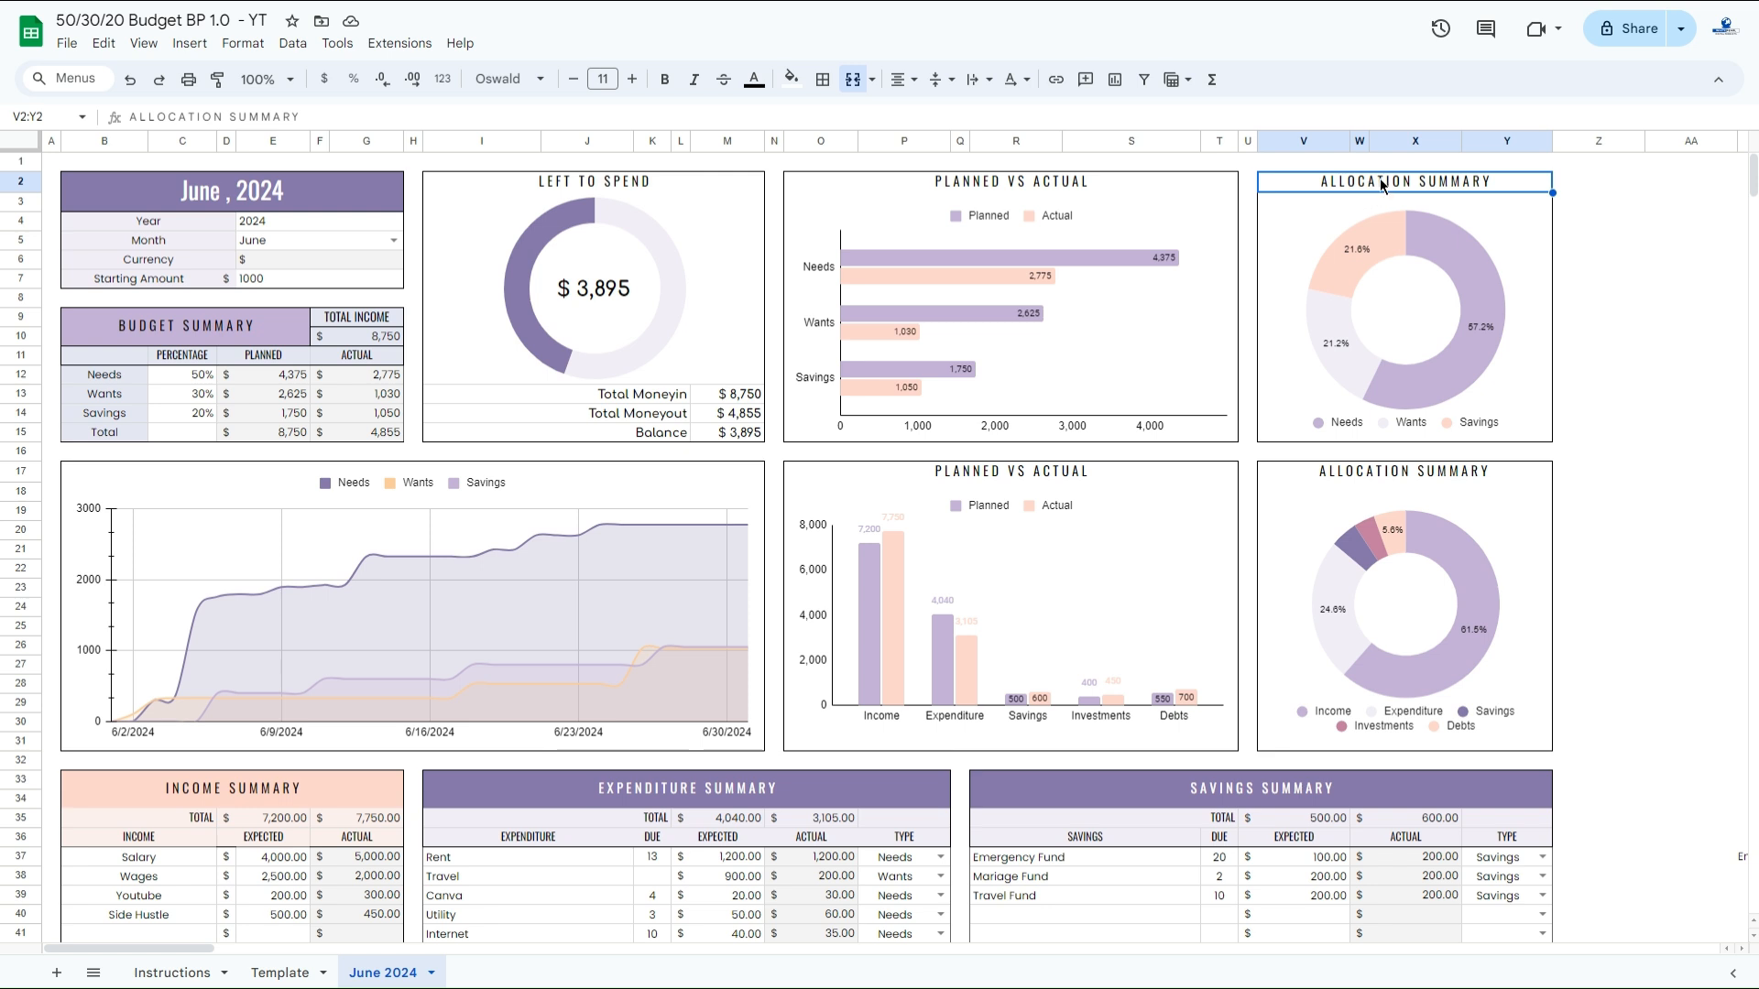
left_click(688, 470)
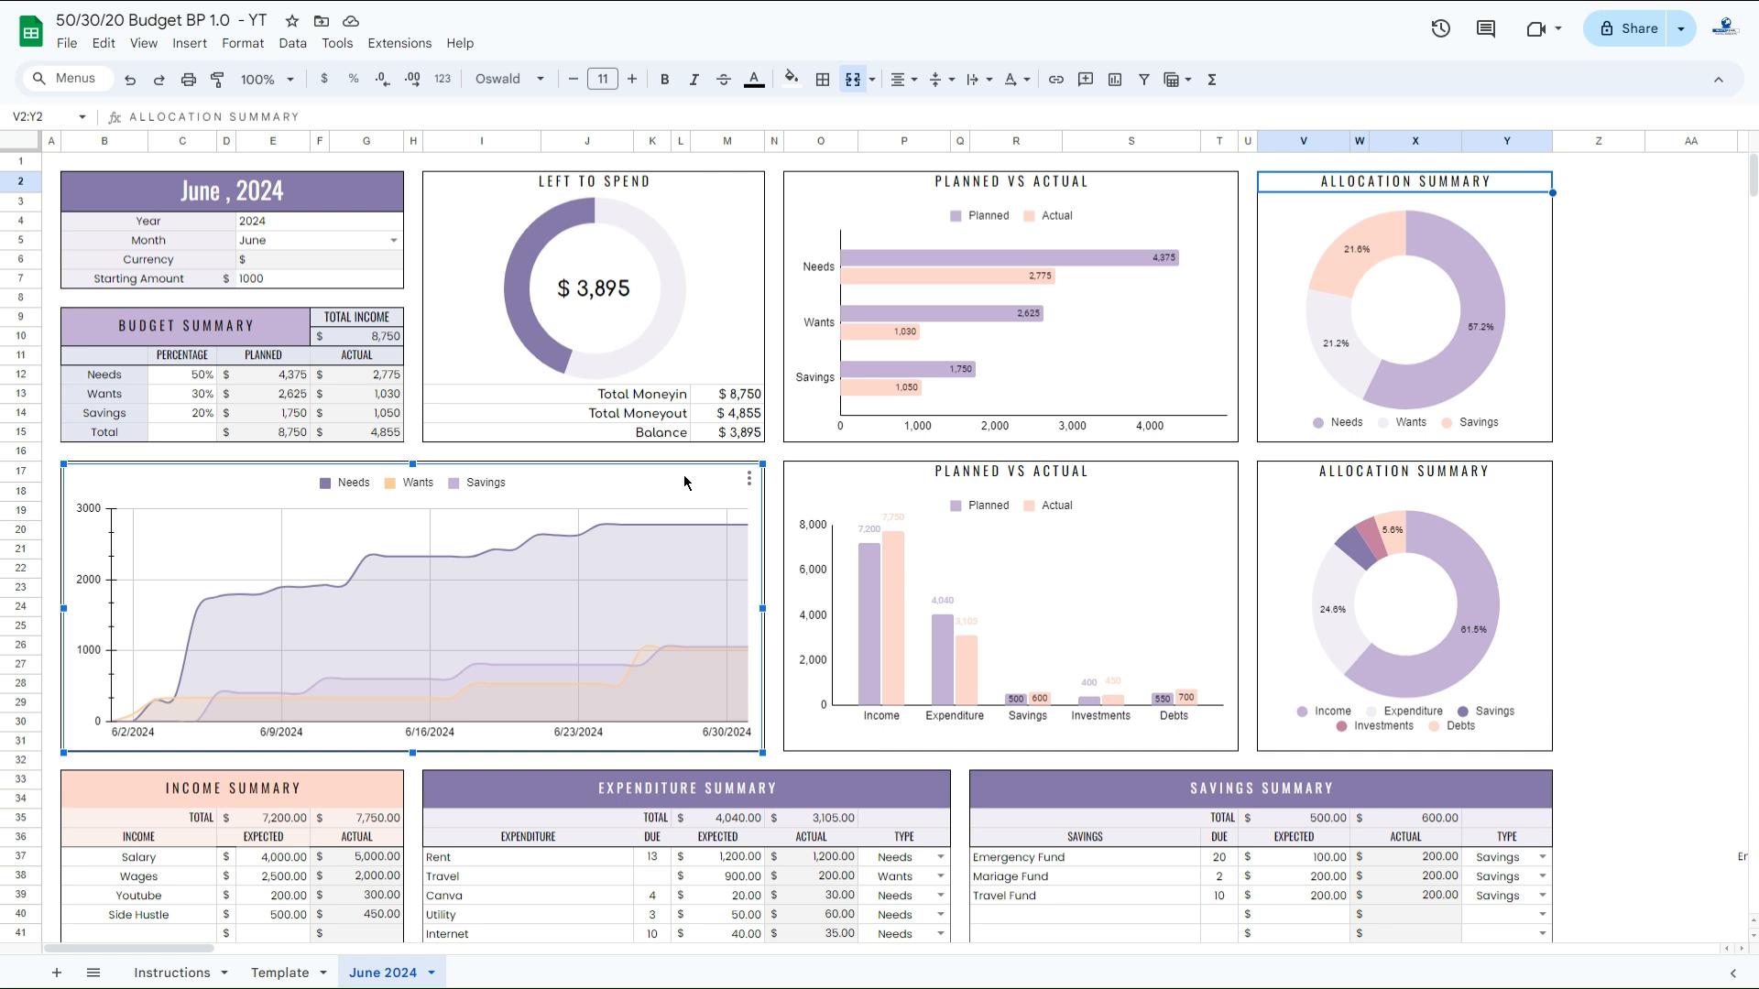
left_click(1023, 478)
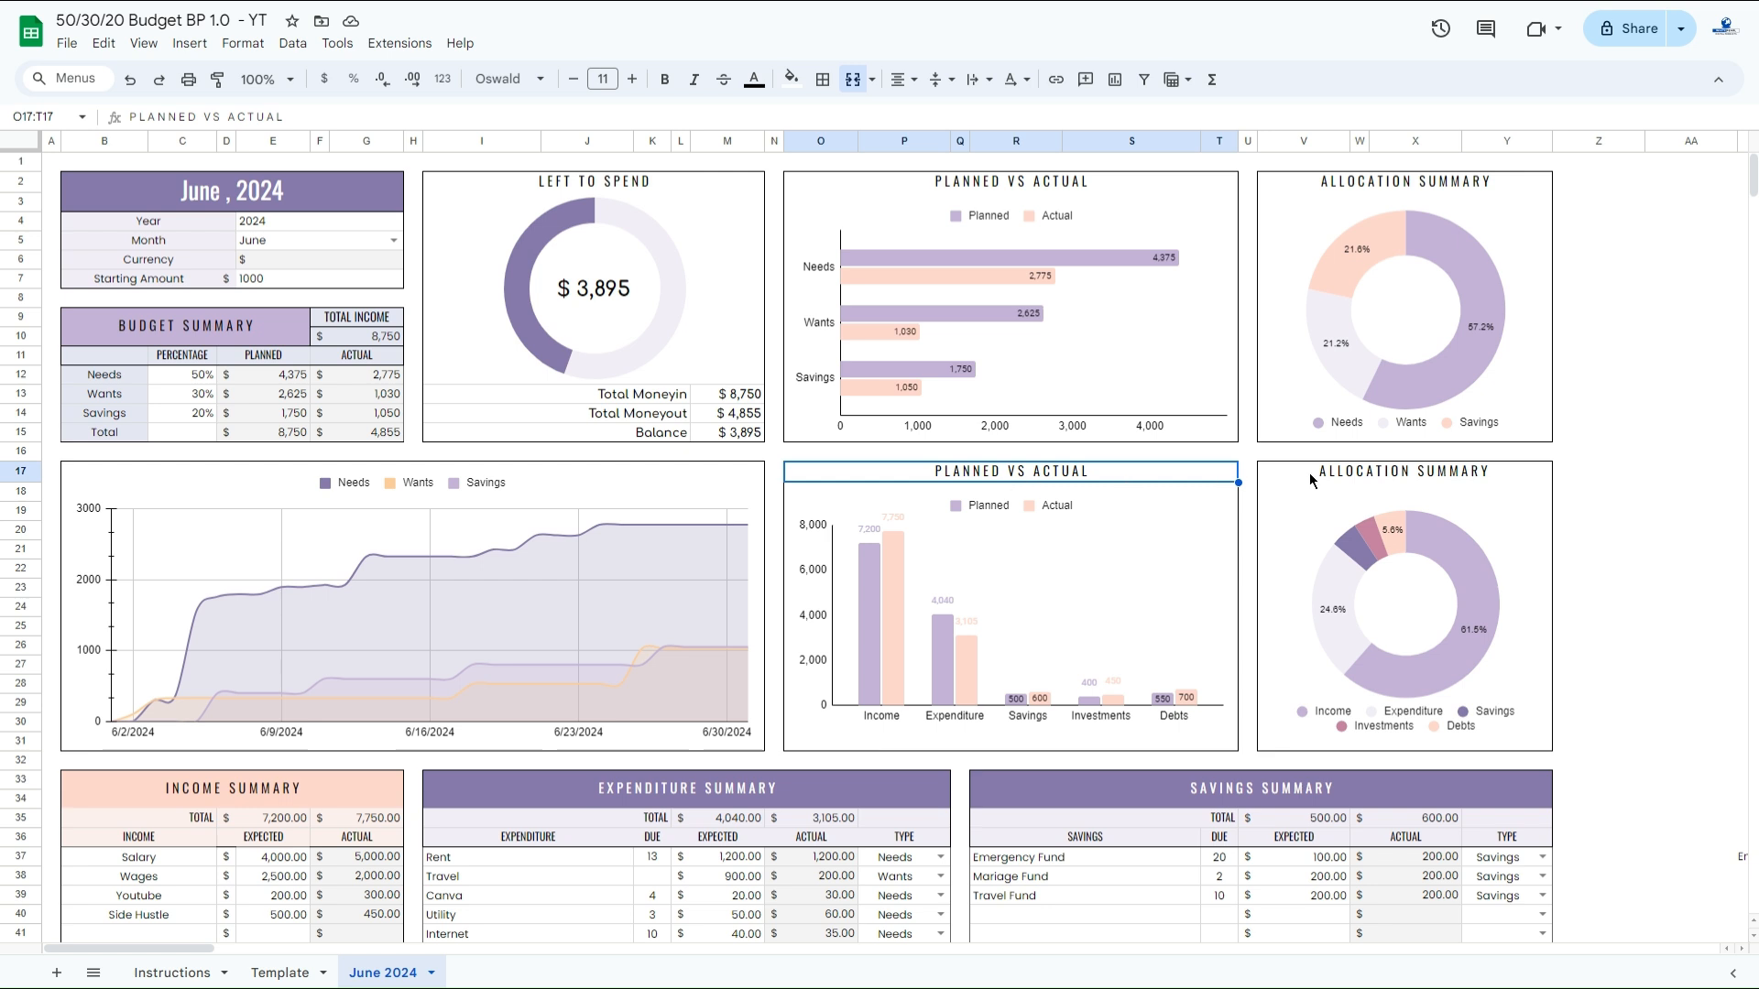
left_click(1339, 474)
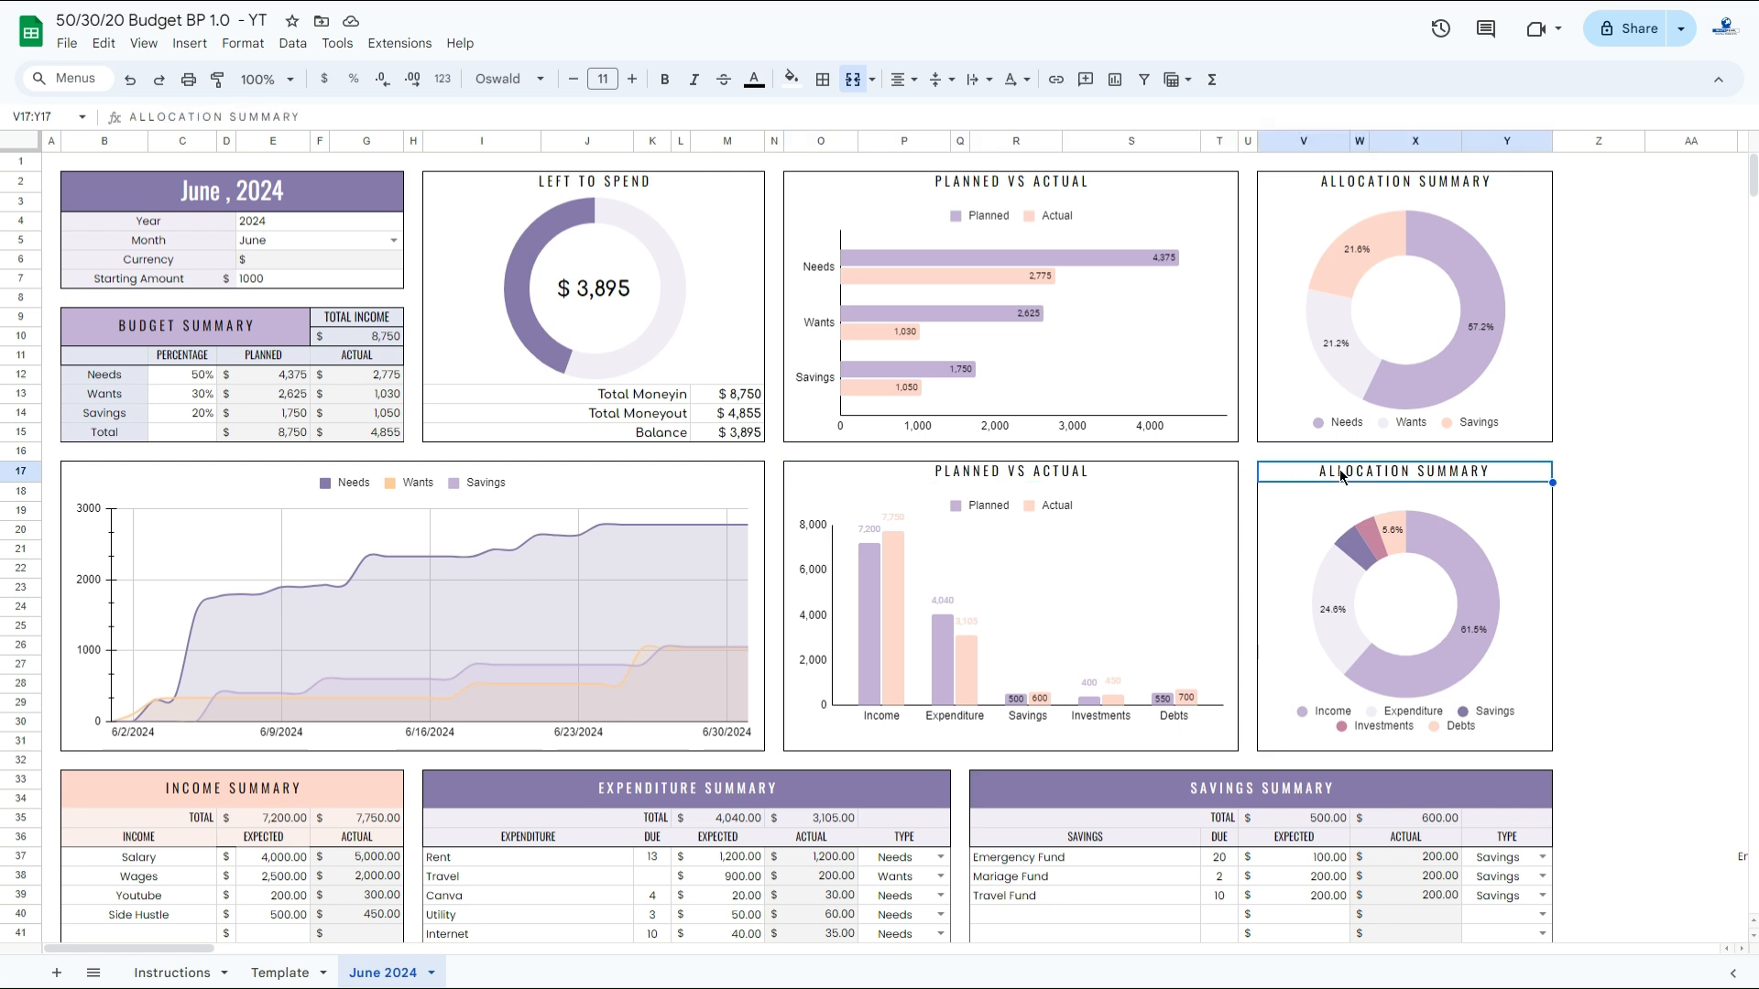